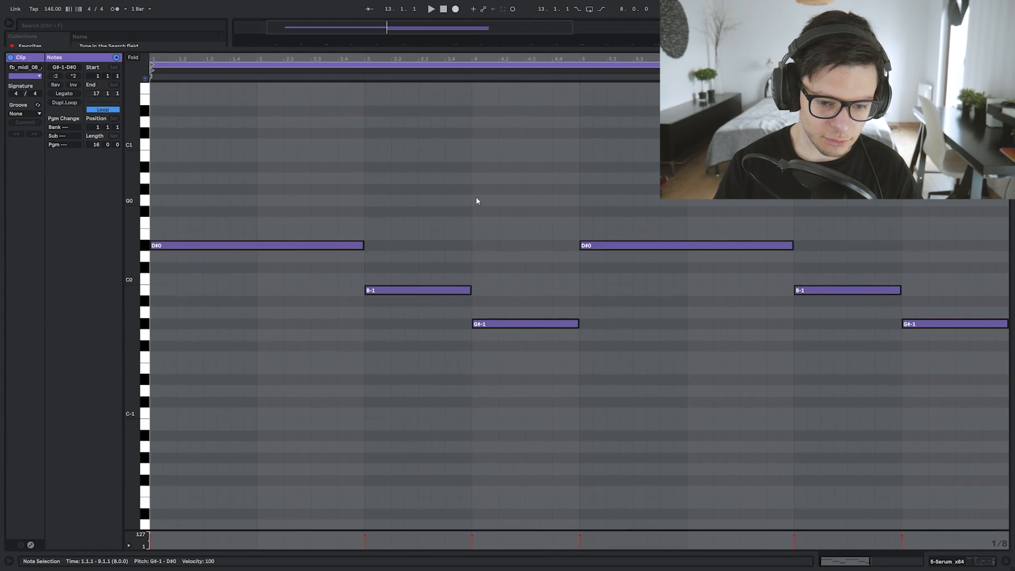
# Transpose the B-1 and G#-1 bass notes up one octave and play back the clip
pyautogui.moveTo(417, 191); pyautogui.dragTo(471, 331)
pyautogui.hotkey('shift', 'Up')
pyautogui.click(505, 409)
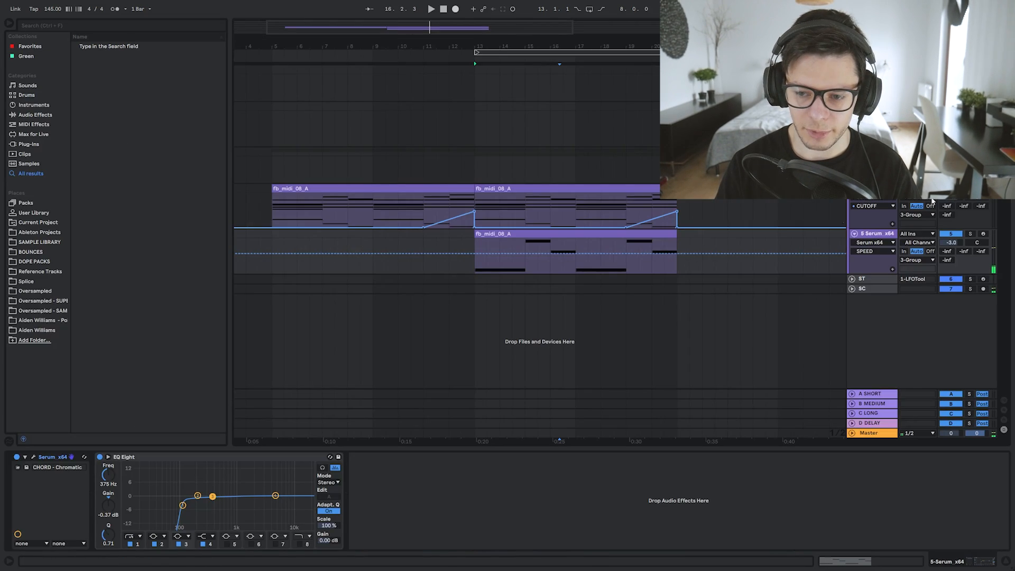
pyautogui.press('space')
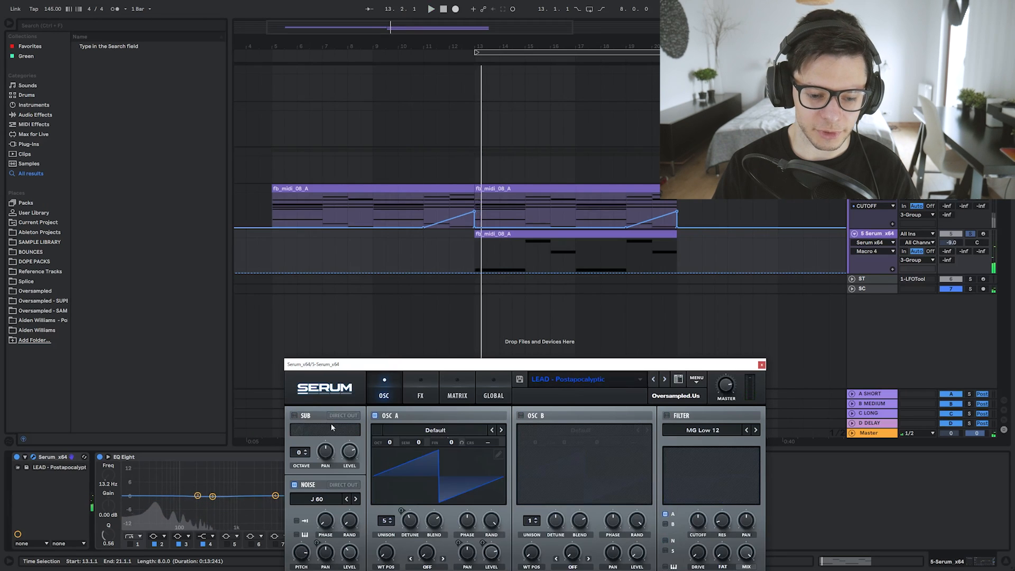
# Enable high-cut band 8 in the Postapocalyptic lead's EQ Eight and lower its cutoff frequency
pyautogui.moveTo(547, 364); pyautogui.dragTo(410, 97)
pyautogui.click(142, 139)
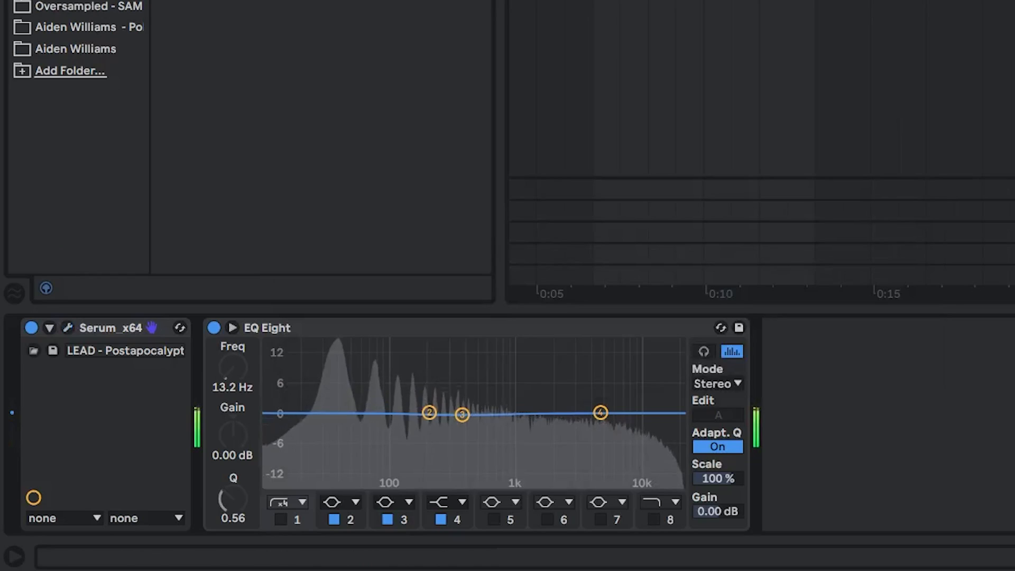
pyautogui.click(661, 520)
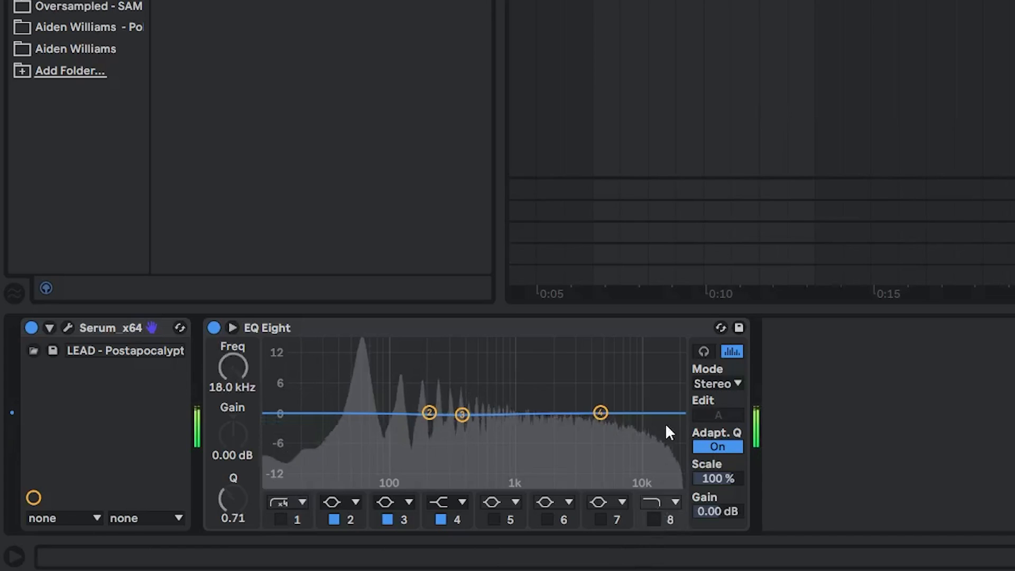
pyautogui.click(654, 520)
pyautogui.moveTo(668, 430); pyautogui.dragTo(534, 415)
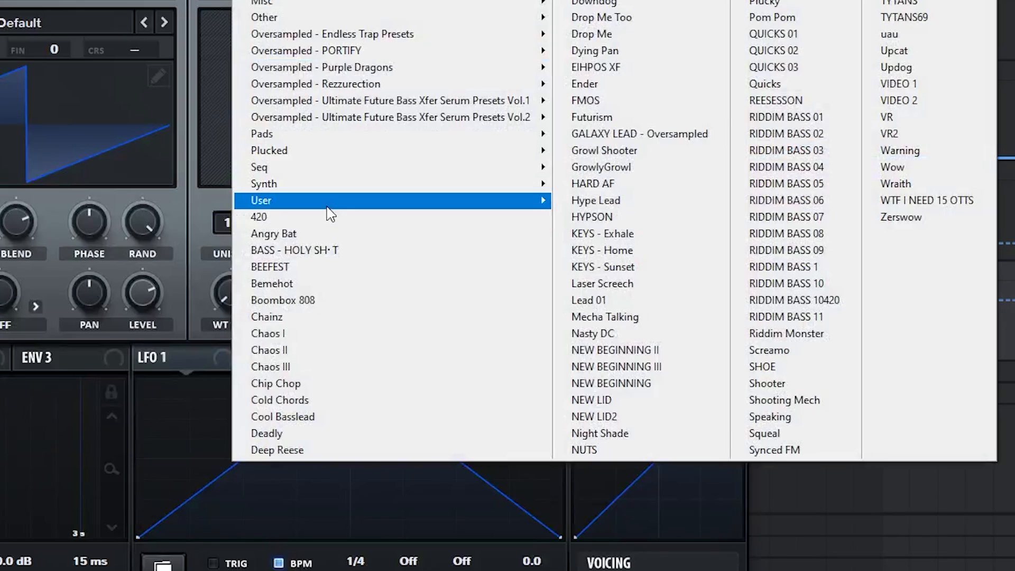
# Load the user preset KEYS - Interstellar in the new Serum instance and close the plug-in window
pyautogui.moveTo(328, 207)
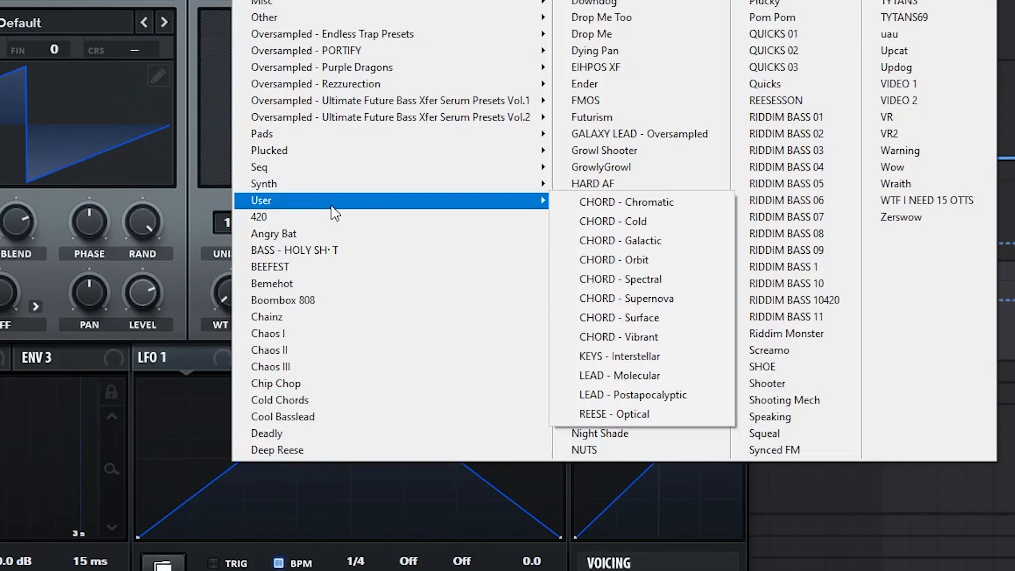
pyautogui.click(619, 356)
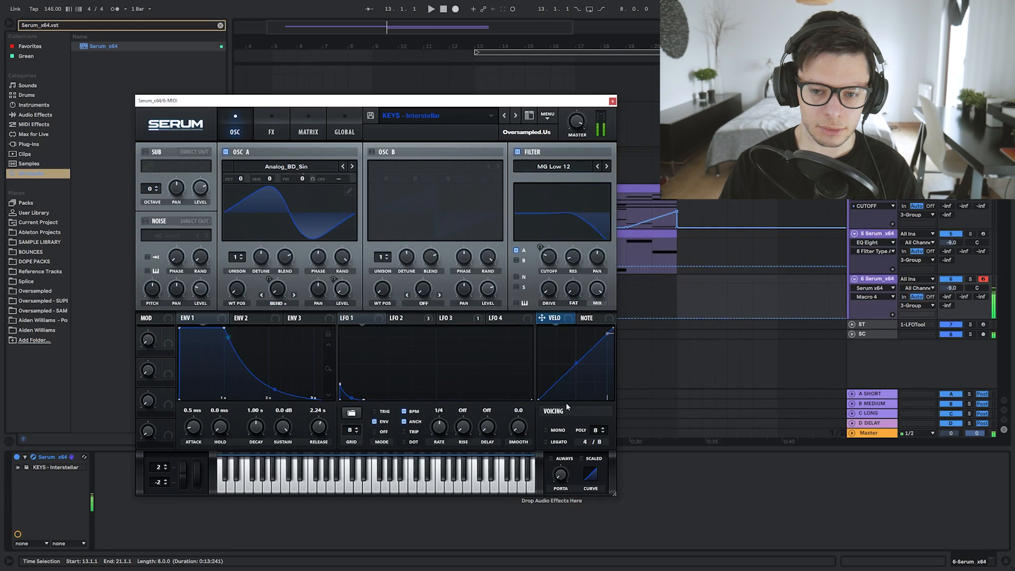
pyautogui.click(612, 102)
# Fold the new keys clip's piano roll to its used pitches and delete the existing chord notes
pyautogui.doubleClick(537, 221)
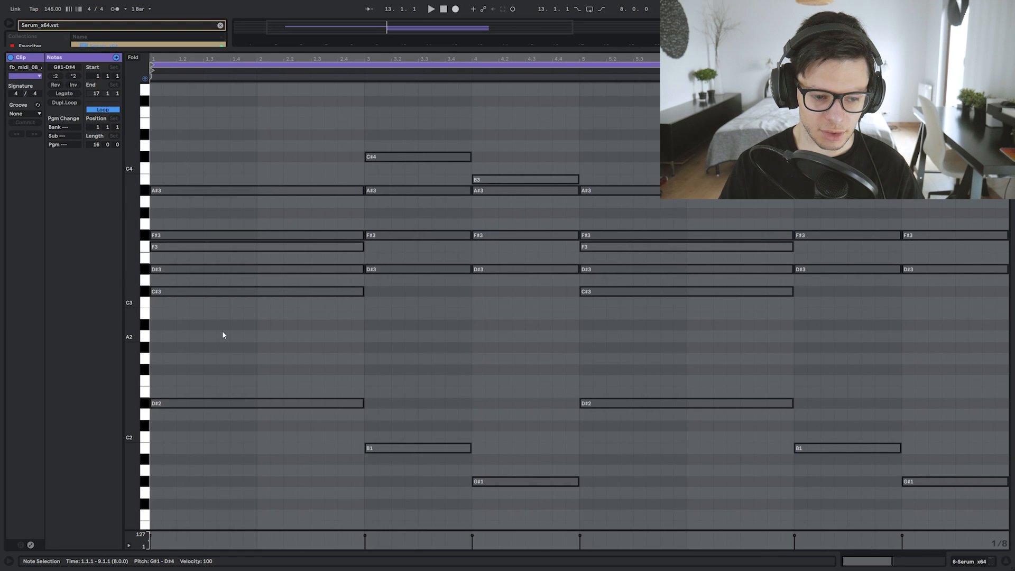
pyautogui.click(133, 58)
pyautogui.moveTo(163, 126); pyautogui.dragTo(593, 122)
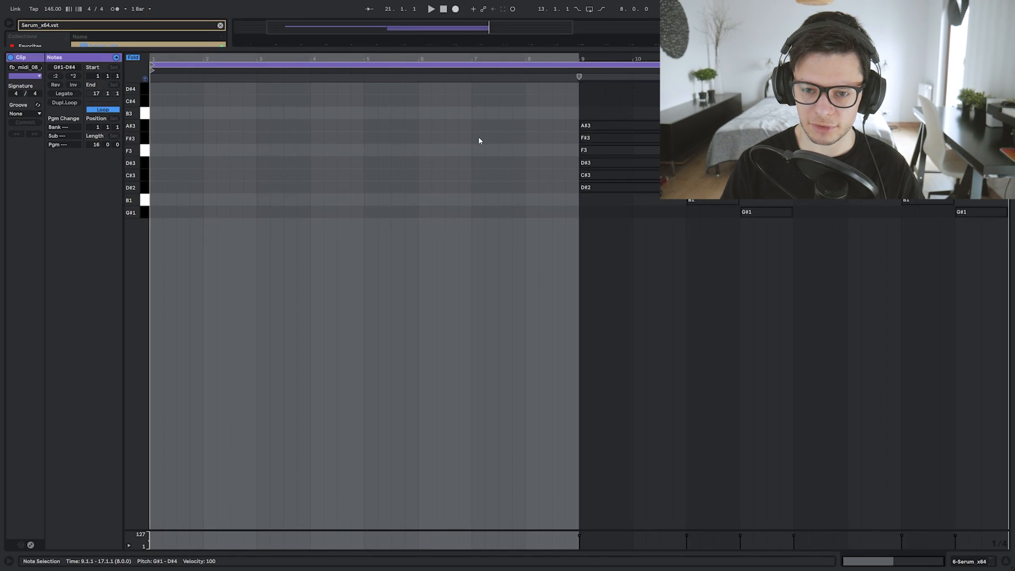
pyautogui.click(480, 140)
# Add a short F#3 note to the melody in the clip's first bar while it plays
pyautogui.scroll(2, 174, 158)
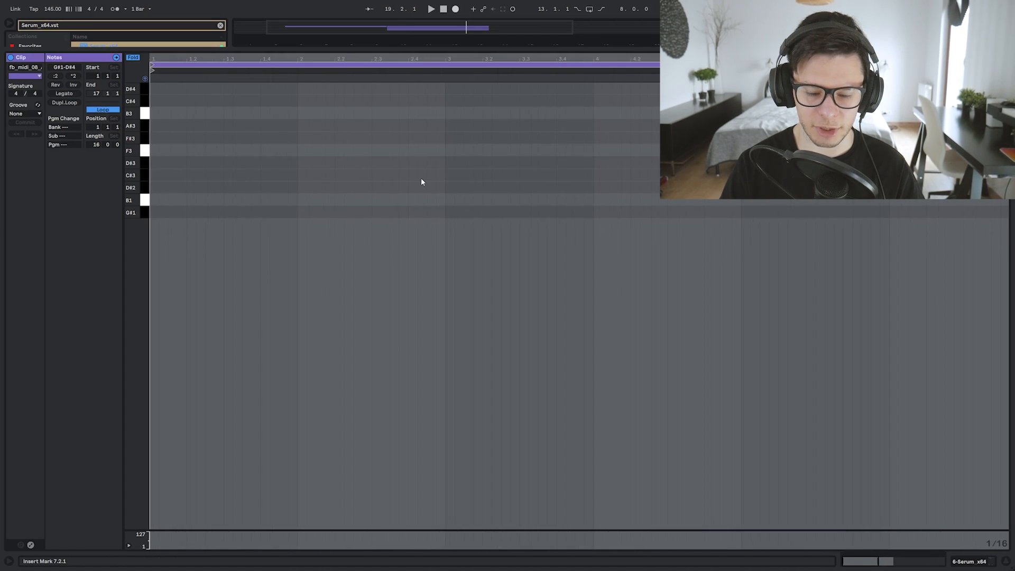
pyautogui.press('space')
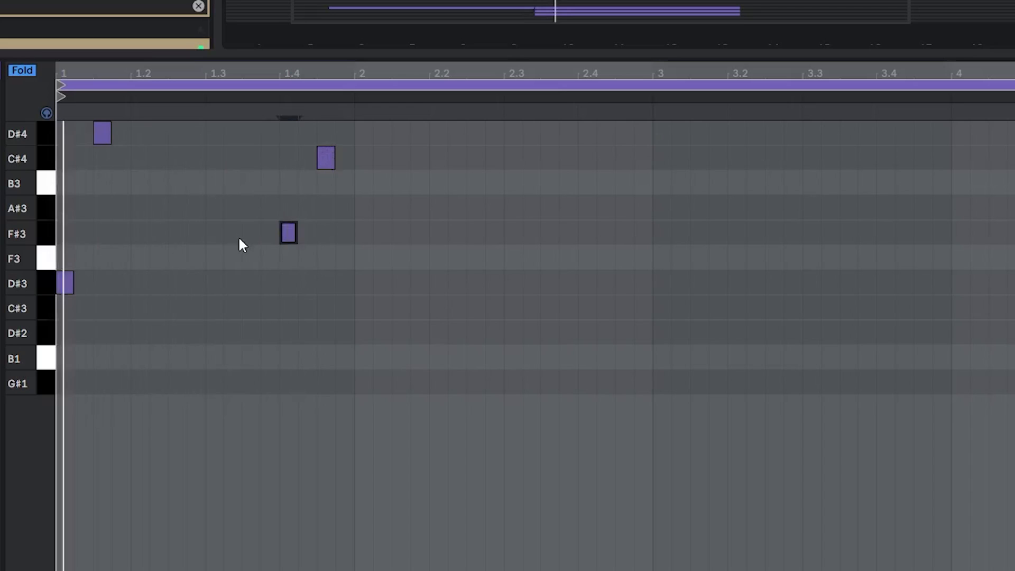
pyautogui.click(239, 236)
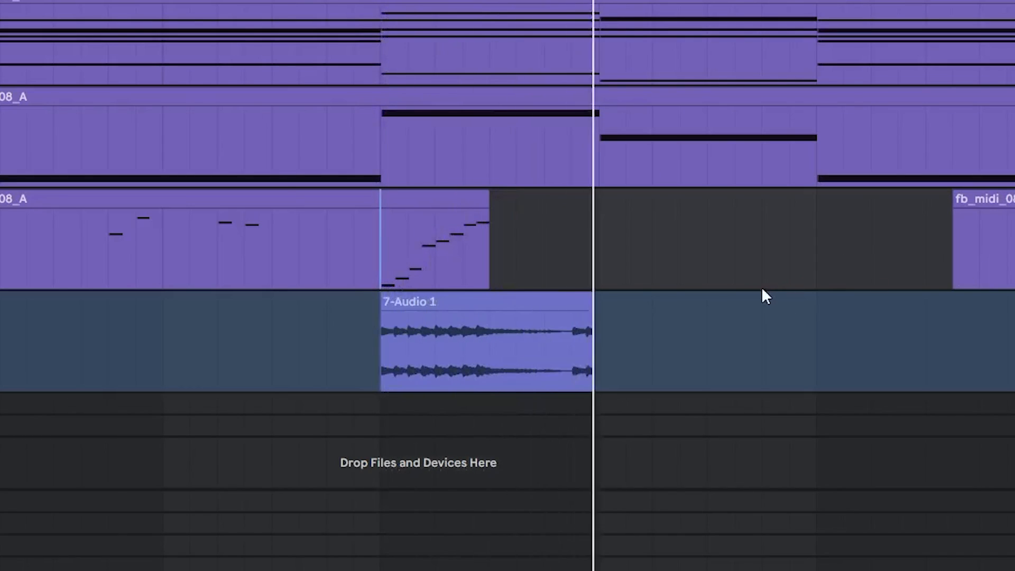
# Set the OTT amount on the Interstellar keys track to 55% and open the melody clip
pyautogui.scroll(-3, 763, 292)
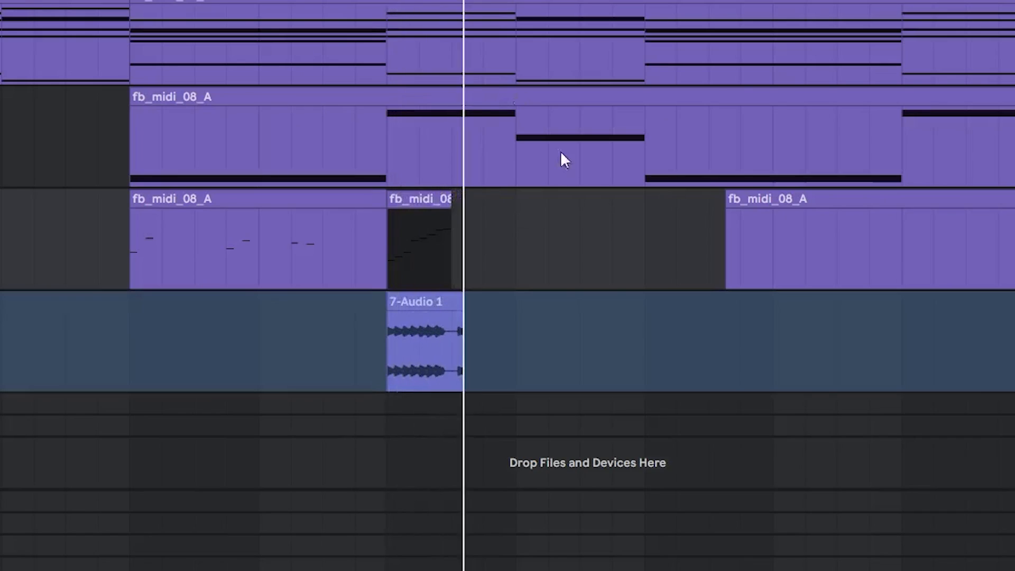
pyautogui.scroll(-3, 546, 254)
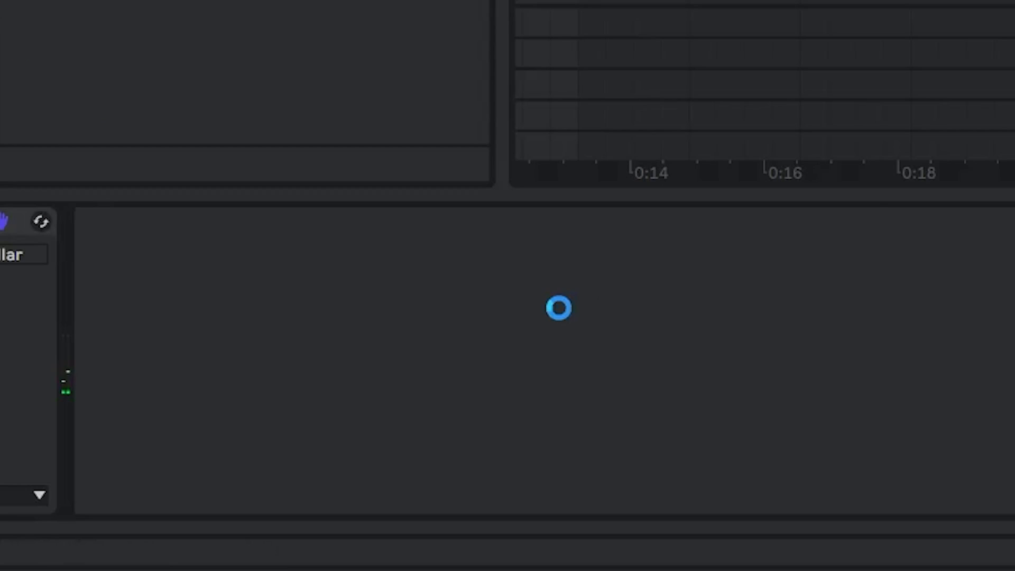
pyautogui.moveTo(835, 456); pyautogui.dragTo(836, 449)
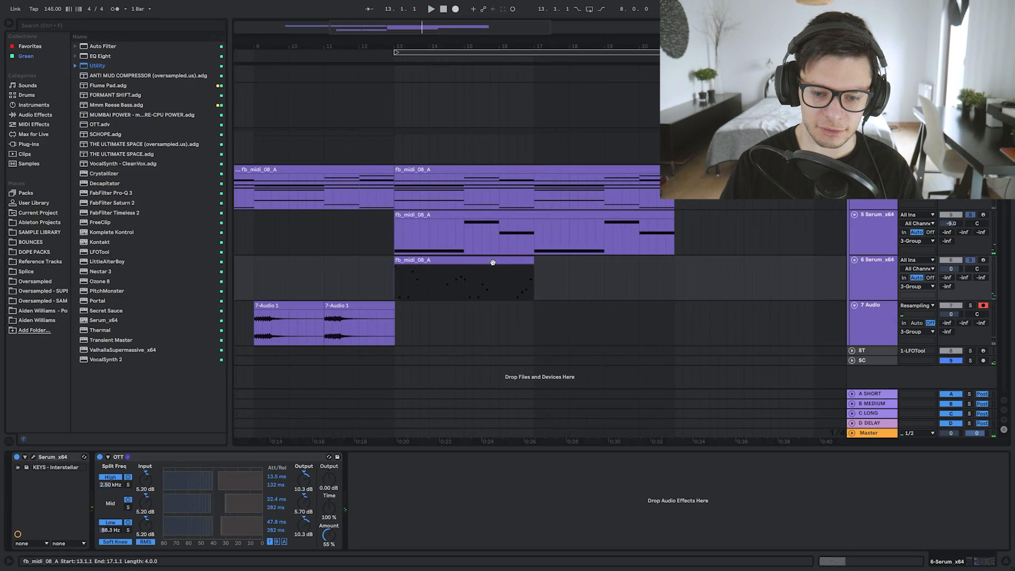
pyautogui.doubleClick(493, 270)
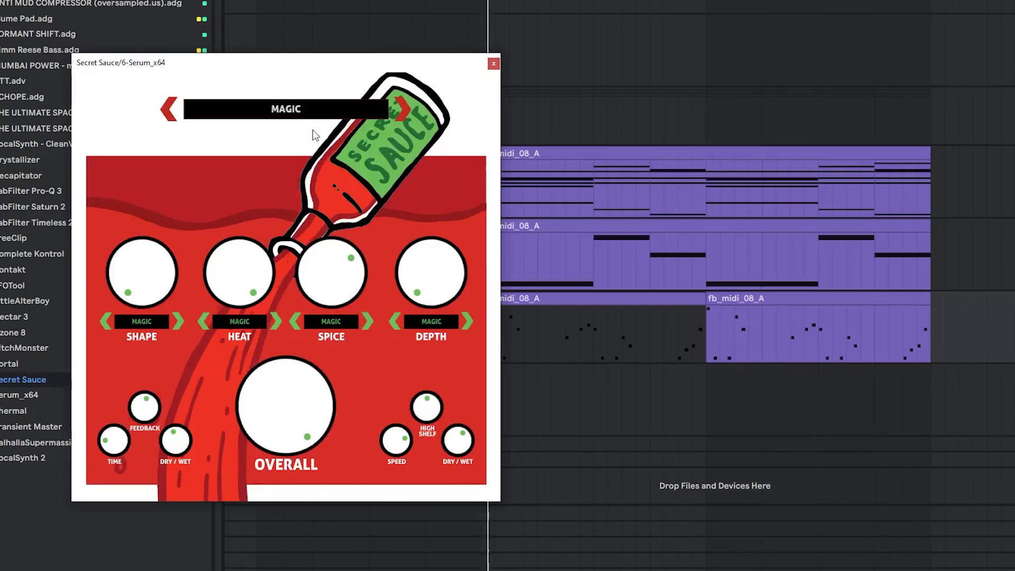
# Select the MAGIC preset in Secret Sauce after trying INFINITE, and reduce the dry/wet beside Speed and the Overall amount
pyautogui.click(287, 103)
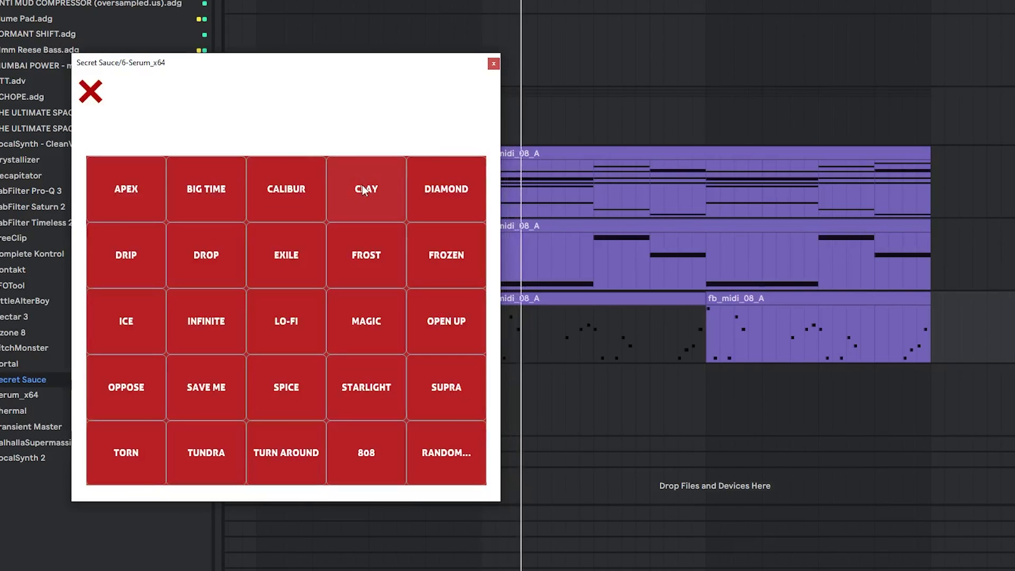
pyautogui.click(223, 317)
pyautogui.click(286, 108)
pyautogui.click(317, 319)
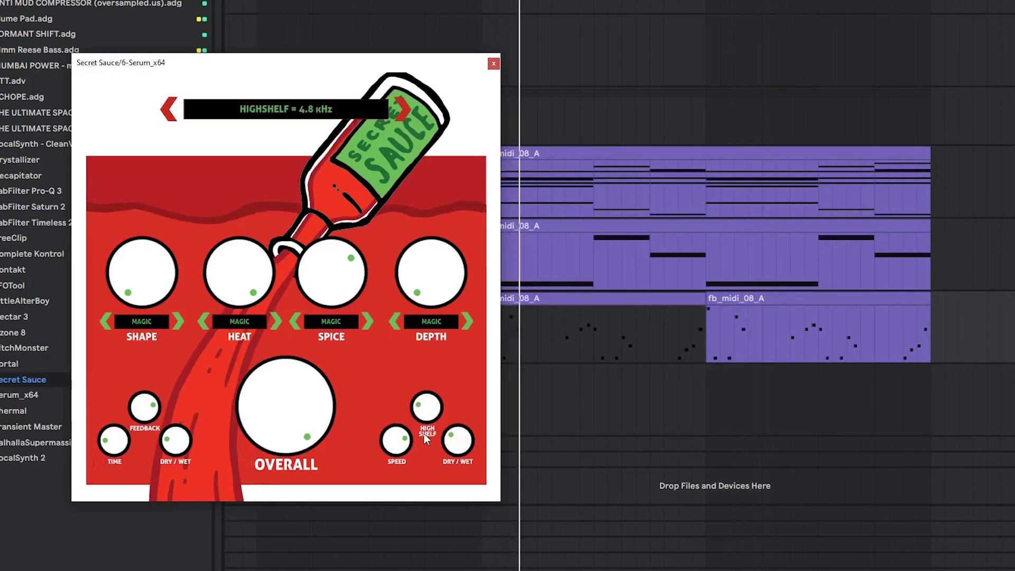
pyautogui.moveTo(459, 448); pyautogui.dragTo(455, 456)
pyautogui.moveTo(285, 407); pyautogui.dragTo(286, 428)
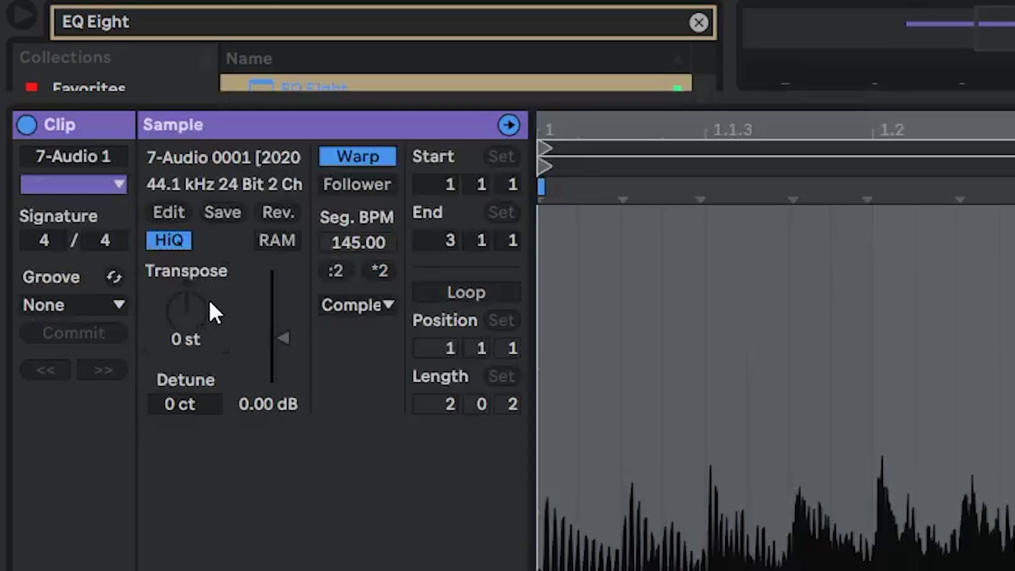
# Change the transposition of the recorded 7-Audio 1 clip
pyautogui.moveTo(176, 306); pyautogui.dragTo(200, 324)
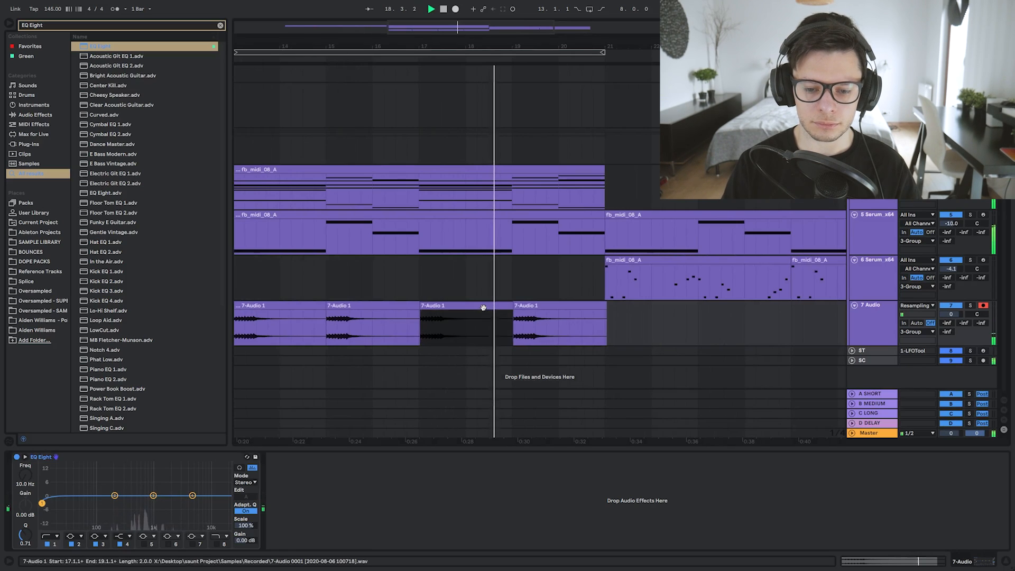
pyautogui.scroll(-3, 469, 332)
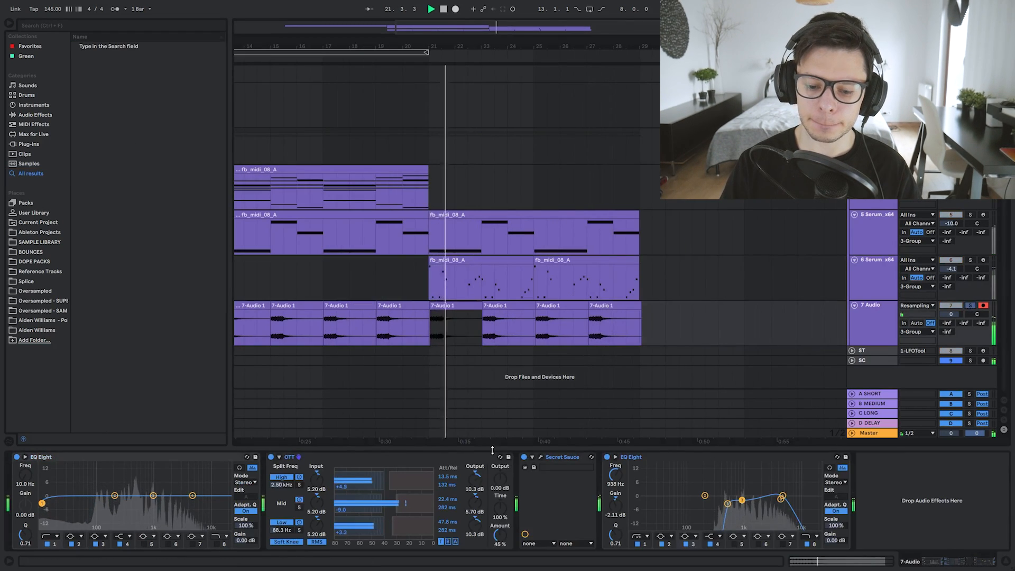
# Load the EXILE preset in the audio track's Secret Sauce and change the warp mode of the four selected audio clips
pyautogui.click(539, 457)
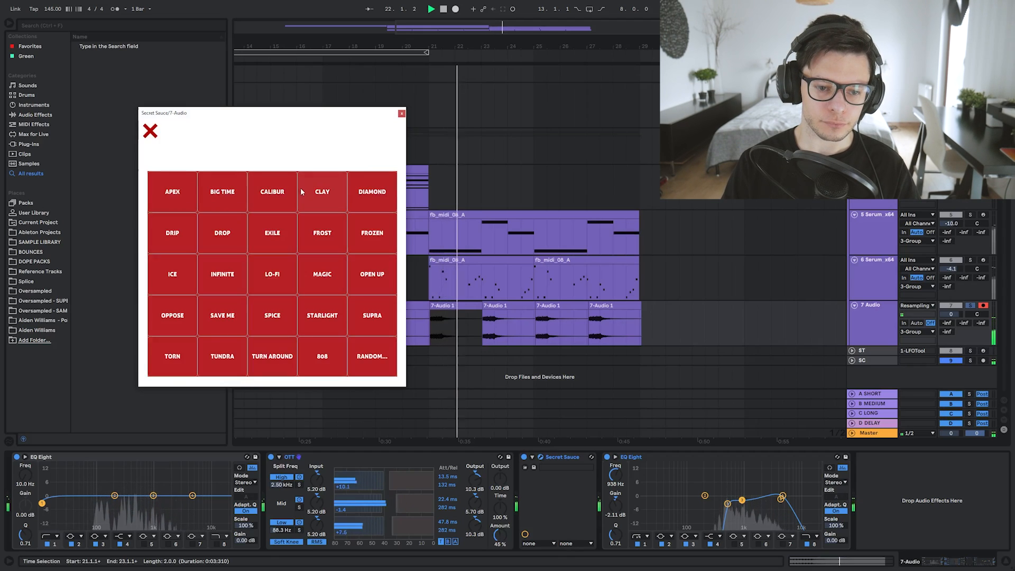
pyautogui.click(272, 237)
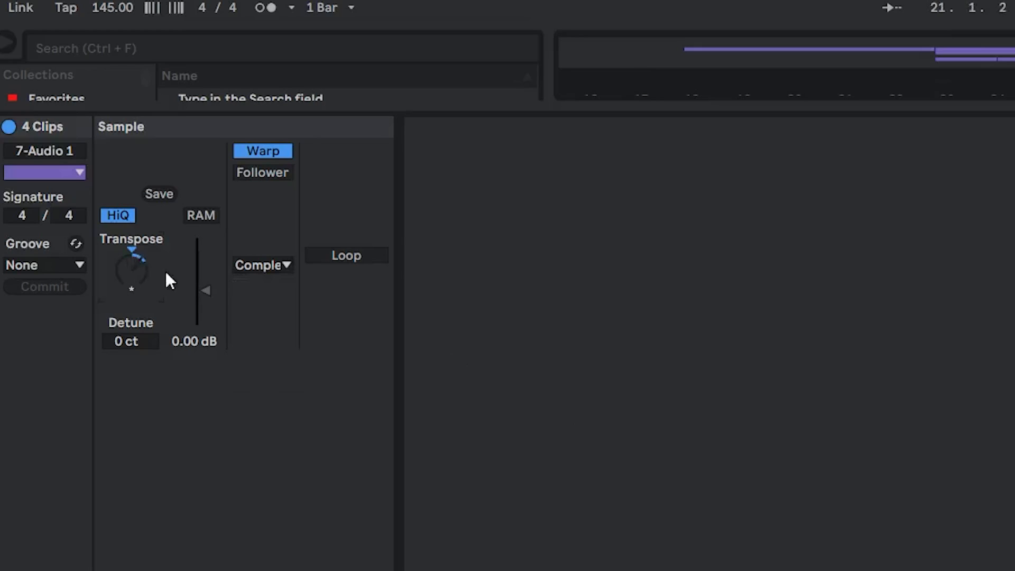
pyautogui.click(261, 265)
pyautogui.click(272, 319)
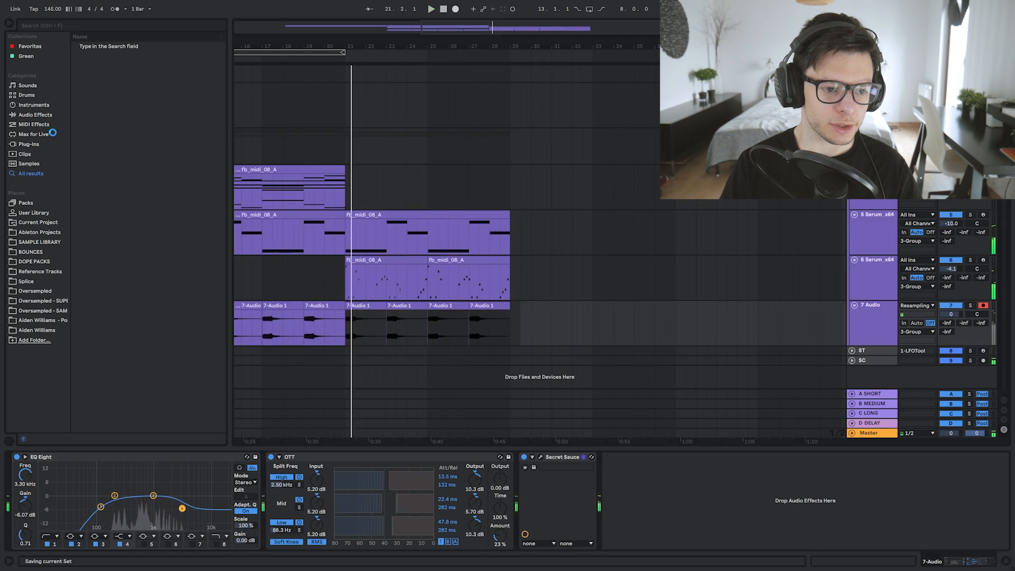
# Add the FabFilter Timeless 2 delay plug-in to the audio track after Secret Sauce
pyautogui.click(47, 127)
pyautogui.click(21, 147)
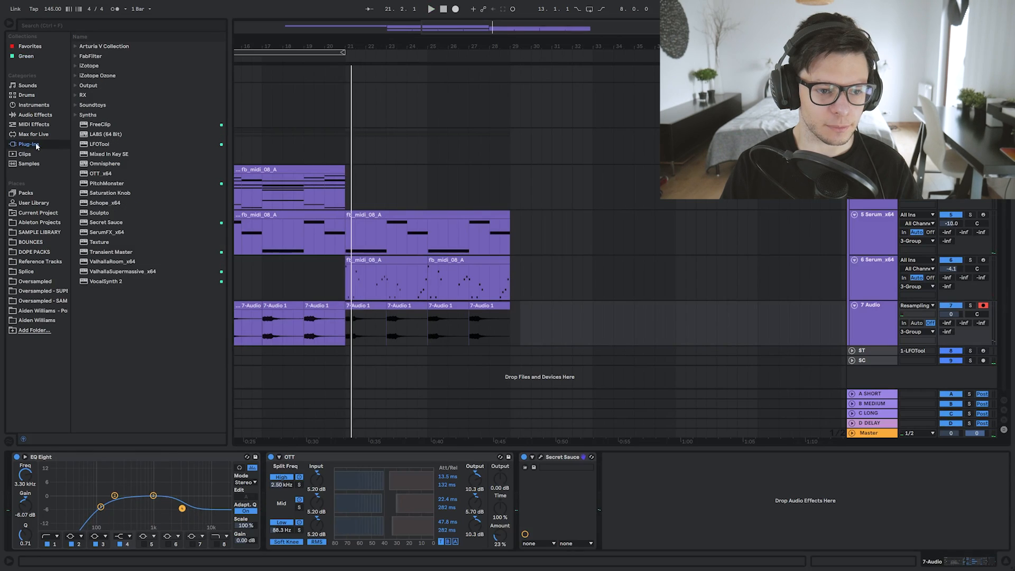
pyautogui.doubleClick(321, 296)
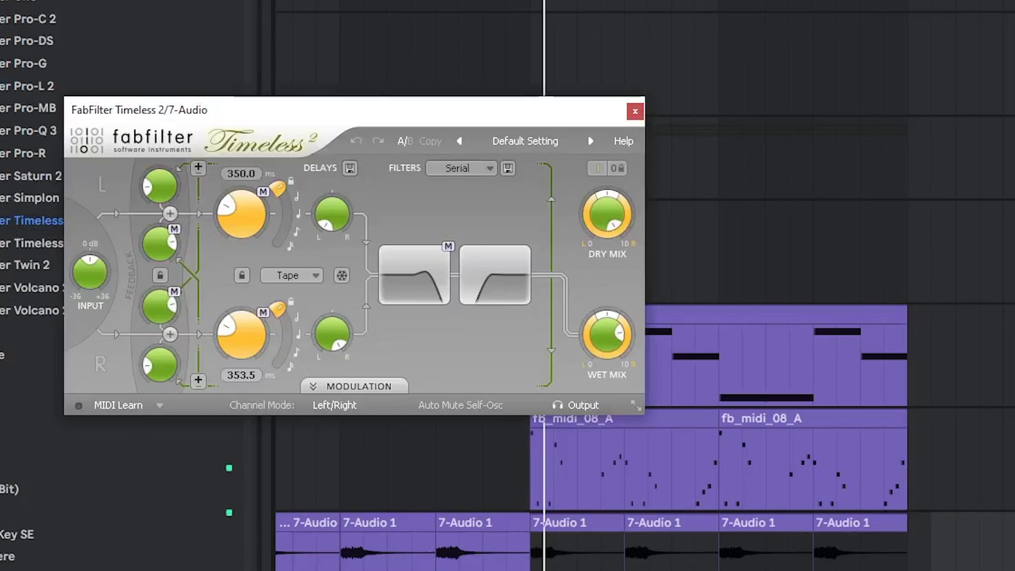
# Switch the Timeless 2 interface between the Wide and Normal sizes
pyautogui.click(636, 405)
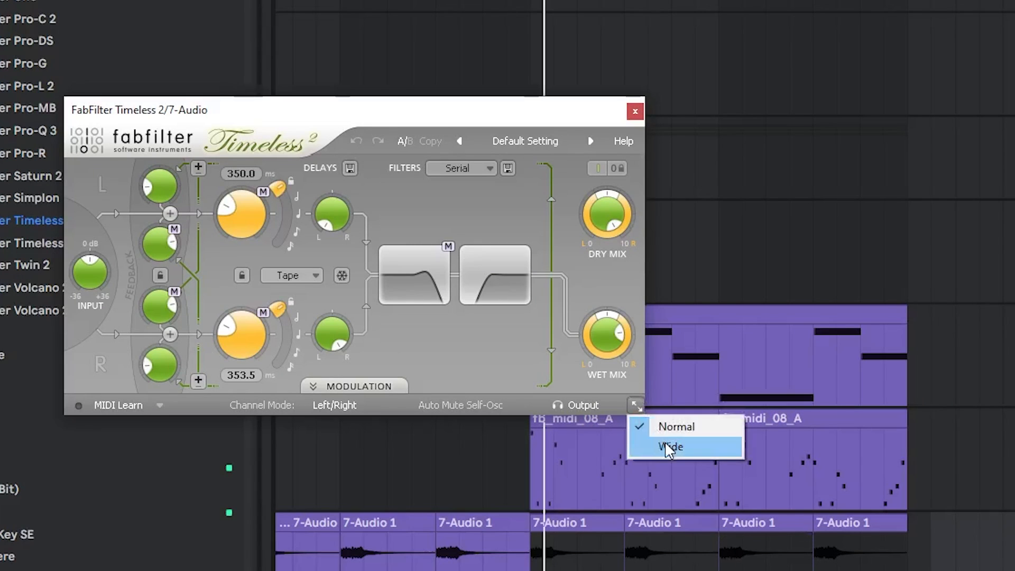
pyautogui.click(731, 444)
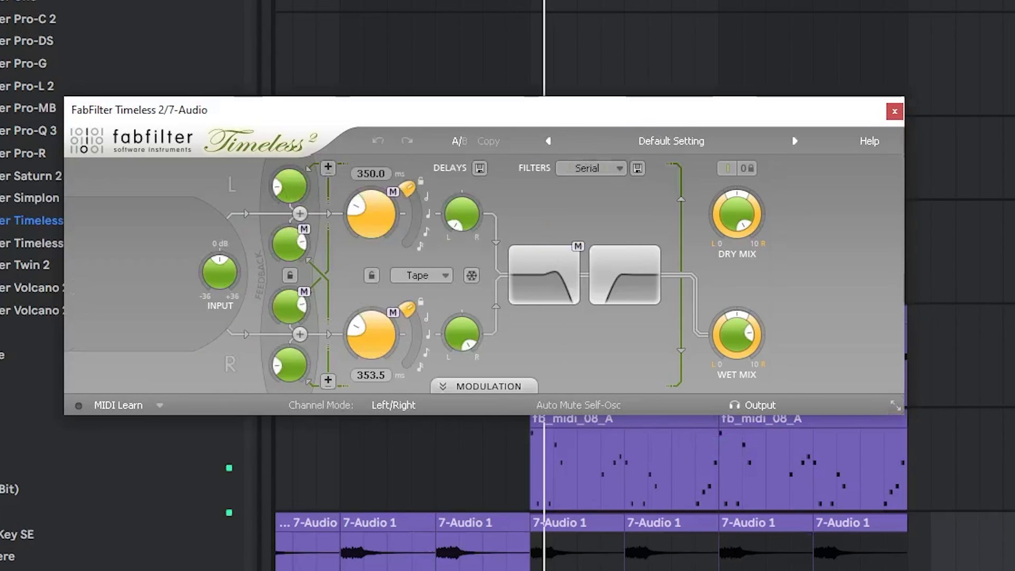
pyautogui.click(894, 406)
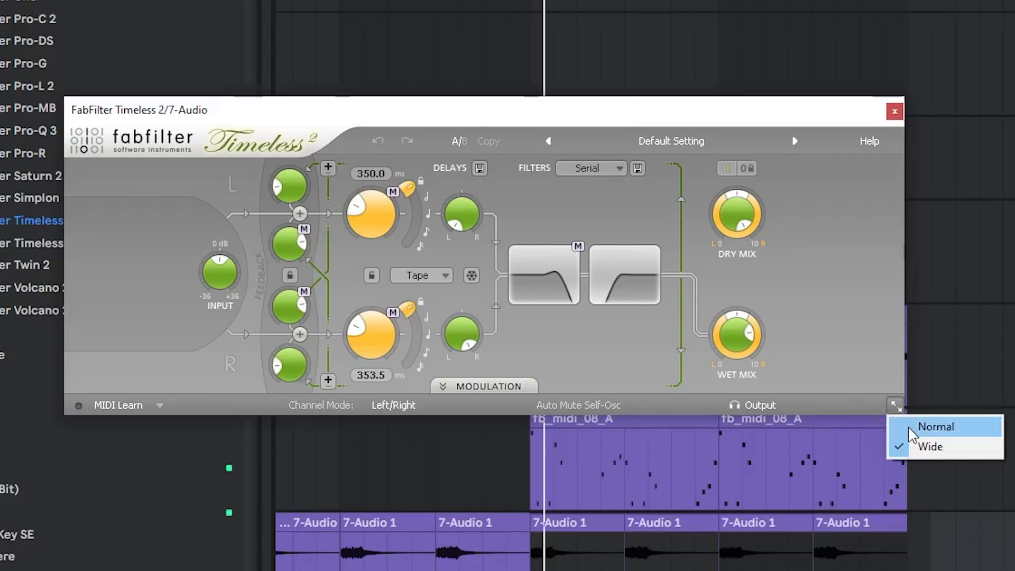
pyautogui.click(694, 448)
pyautogui.click(895, 405)
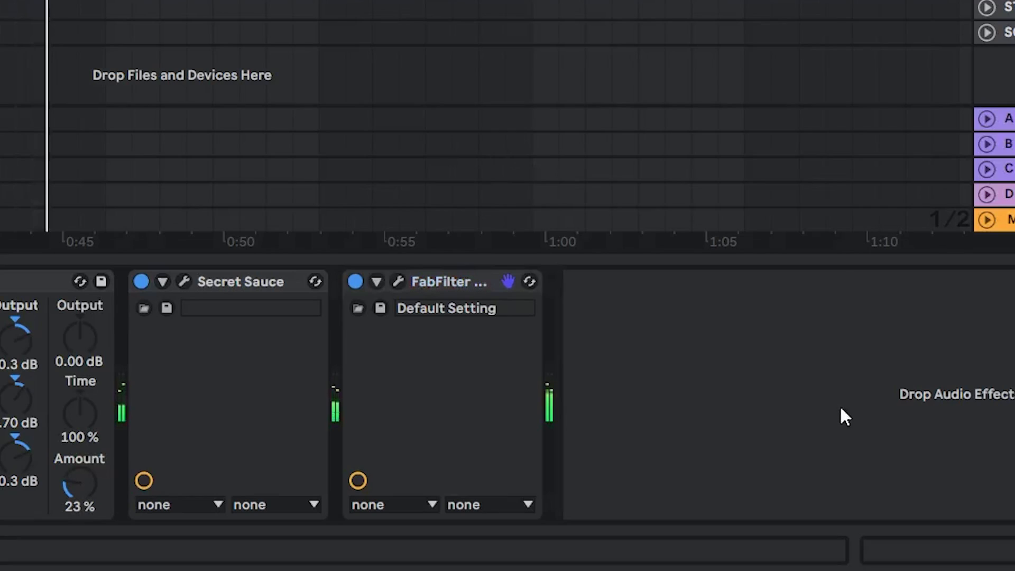
pyautogui.moveTo(841, 407); pyautogui.dragTo(828, 394)
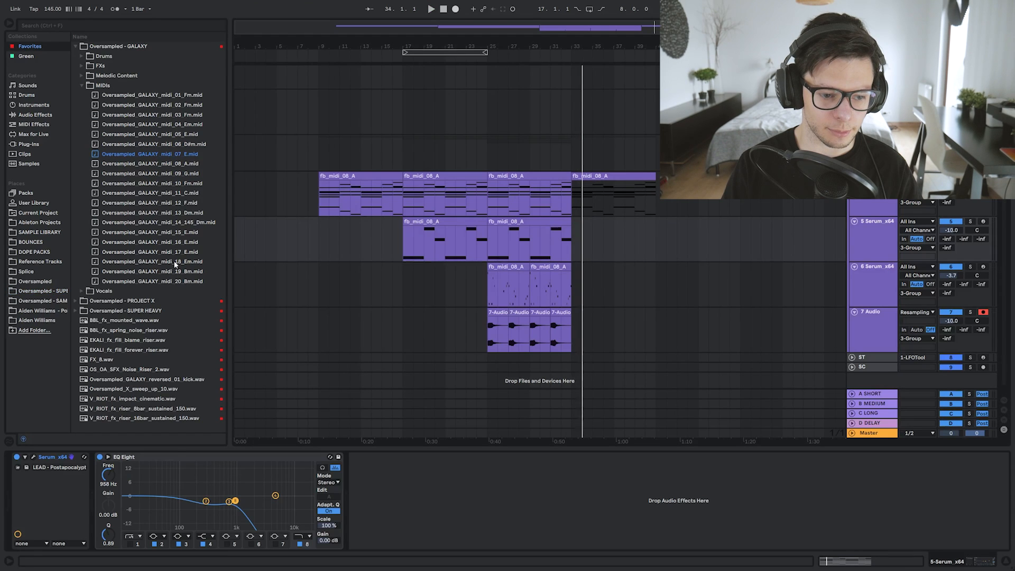
# Collapse the MIDIs folder and audition Oversampled_SH_kick_soft_10.wav from the soft kicks
pyautogui.click(81, 86)
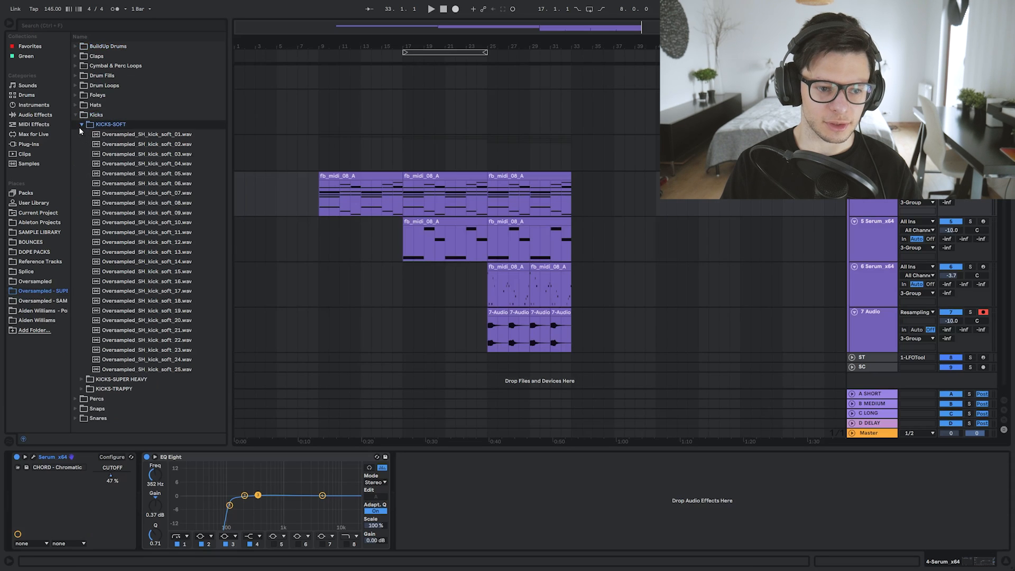
pyautogui.click(146, 222)
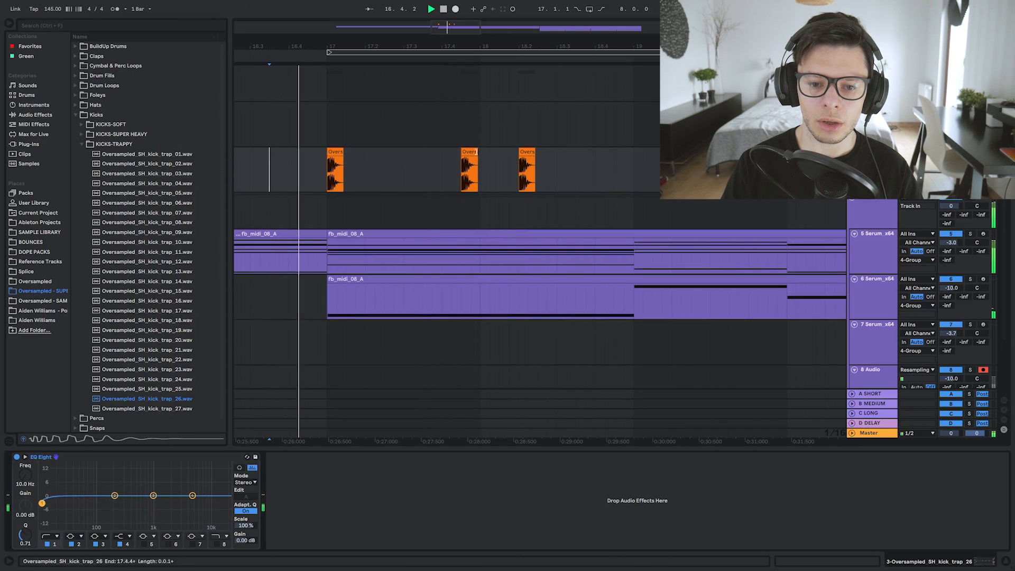
# Copy trap kick clips further along the kick track to extend the kick pattern
pyautogui.click(466, 153)
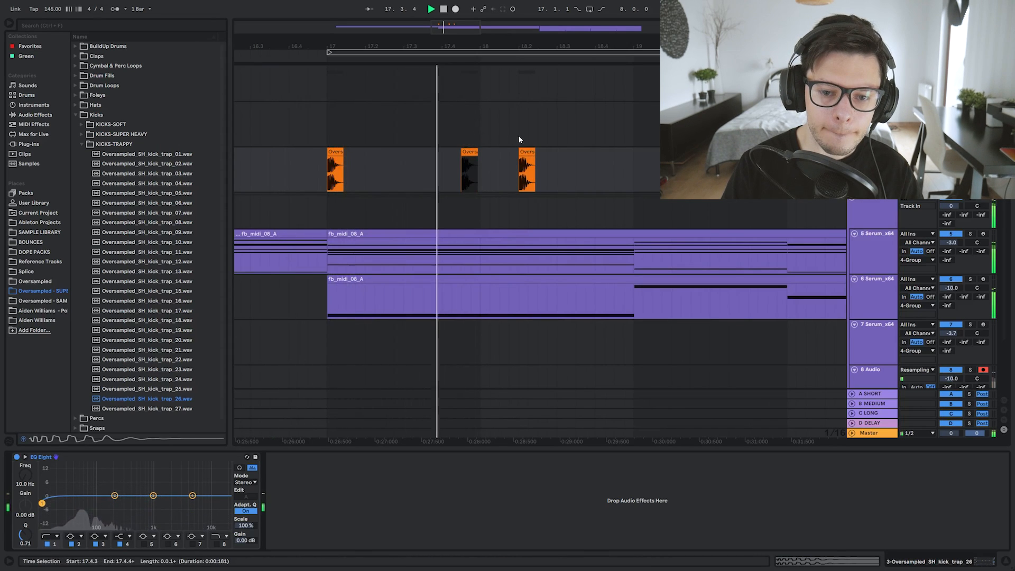
pyautogui.moveTo(526, 151); pyautogui.dragTo(642, 161)
pyautogui.moveTo(672, 179); pyautogui.dragTo(580, 180)
pyautogui.moveTo(548, 153); pyautogui.dragTo(560, 157)
pyautogui.moveTo(639, 228); pyautogui.dragTo(772, 242)
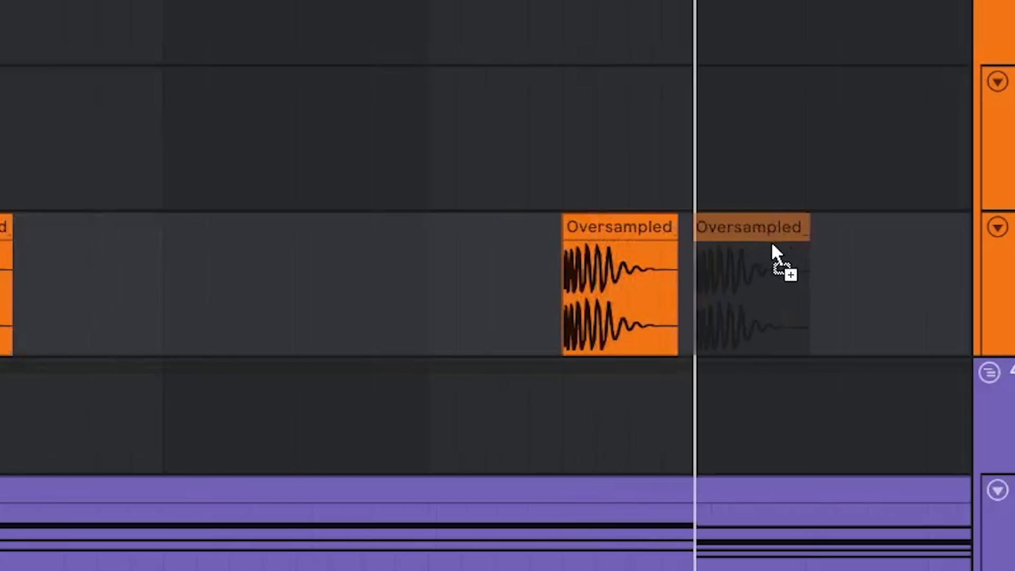
# Reverse the trap kick before bar 21, move it up against the following kick and play the transition
pyautogui.click(630, 227)
pyautogui.click(631, 225)
pyautogui.press('r')
pyautogui.scroll(5, 713, 260)
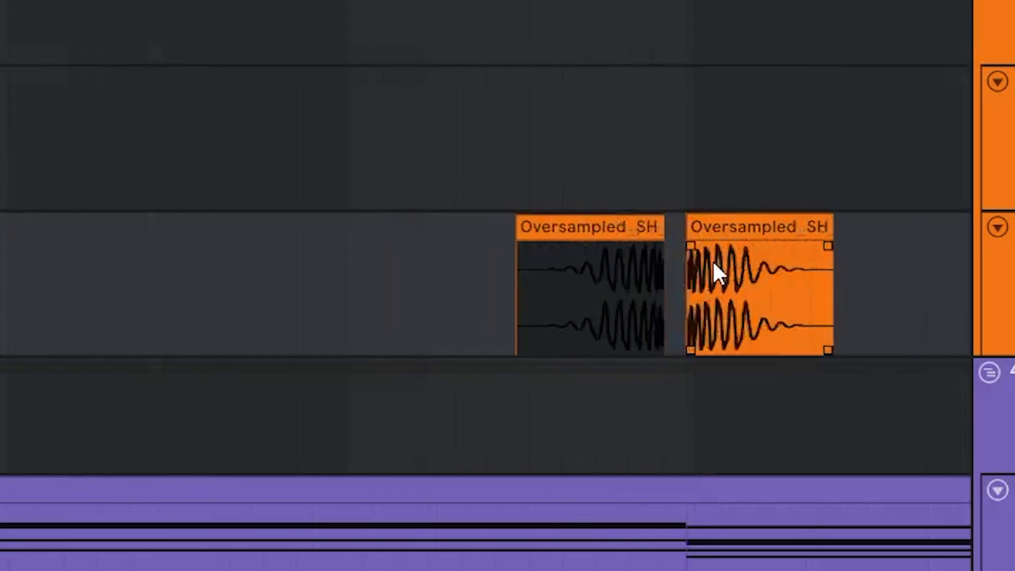
pyautogui.moveTo(581, 231); pyautogui.dragTo(658, 235)
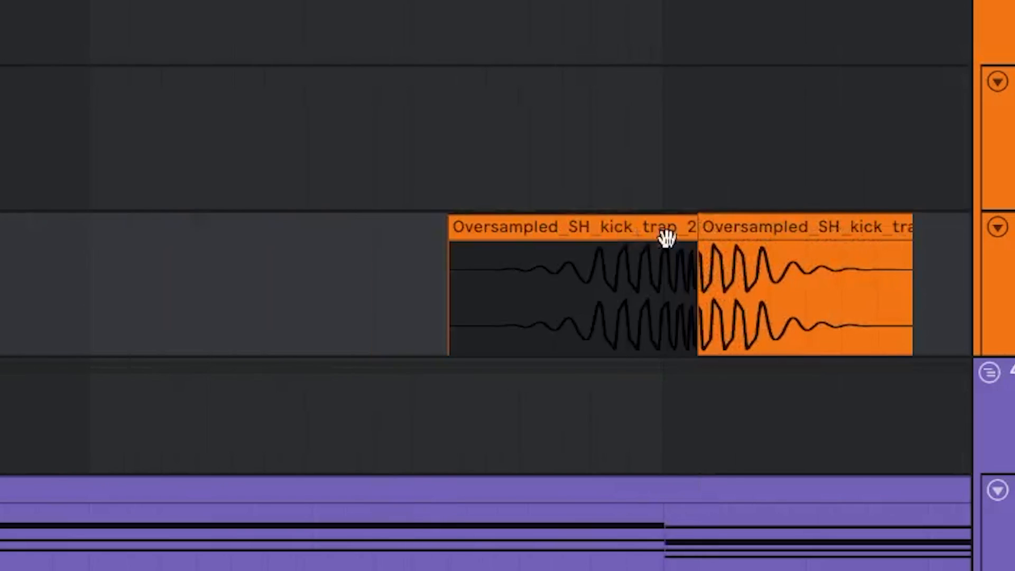
pyautogui.click(481, 282)
pyautogui.press('space')
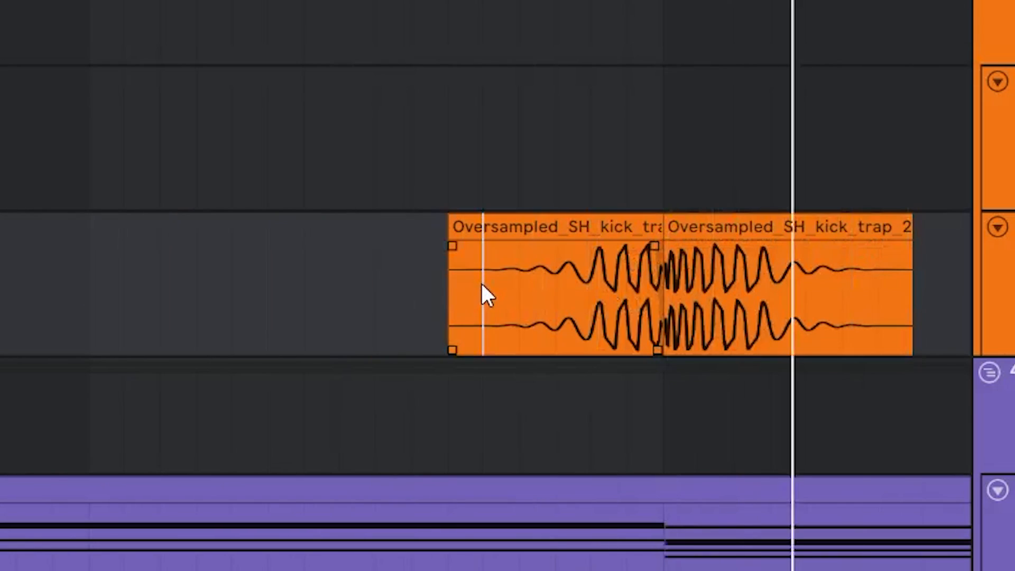
pyautogui.press('space')
pyautogui.click(231, 273)
pyautogui.press('space')
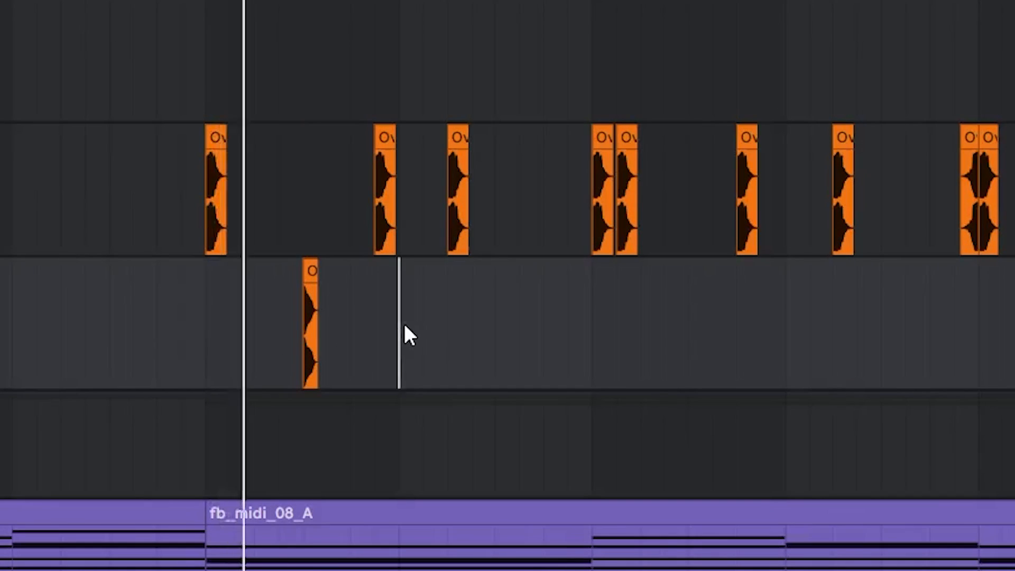
# Duplicate the one-bar snare section starting at bar 17 across the following bars up to bar 25
pyautogui.moveTo(404, 325); pyautogui.dragTo(201, 333)
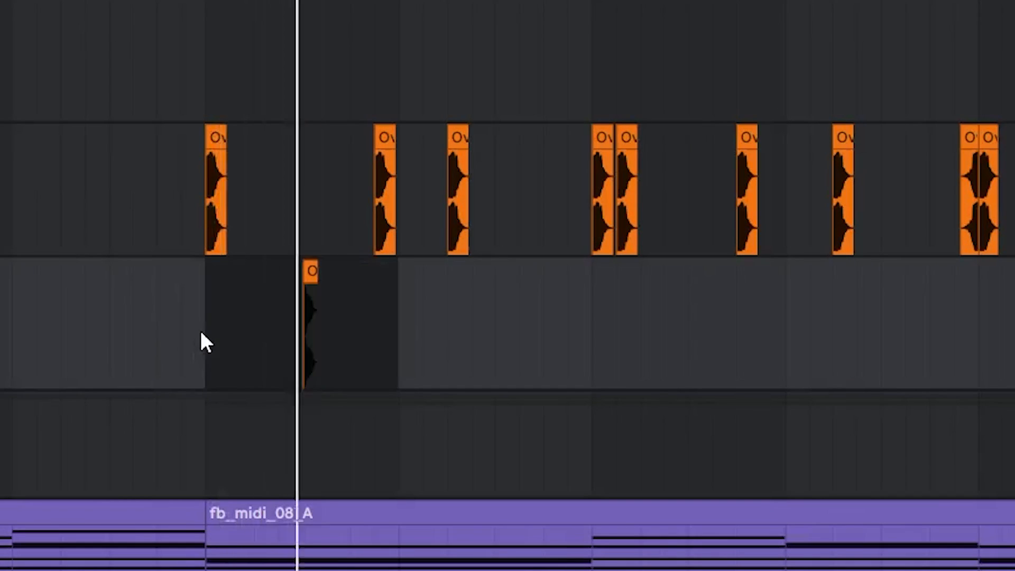
pyautogui.hotkey('ctrl', 'd')
pyautogui.scroll(-5, 298, 340)
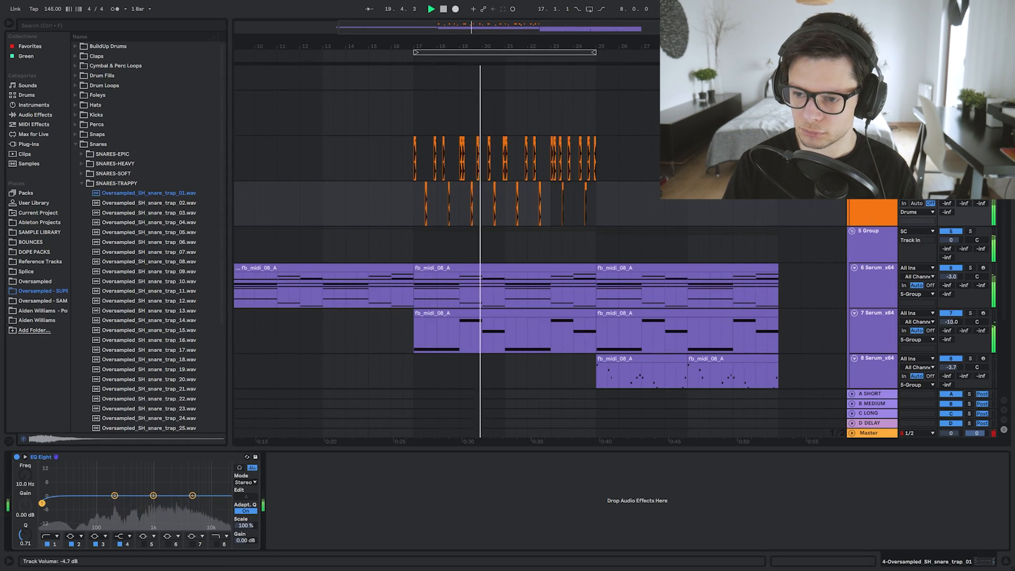
# Add an audio track below the snare, expand the Cymbal & Perc Loops folder and set the tempo to 150 BPM
pyautogui.click(865, 205)
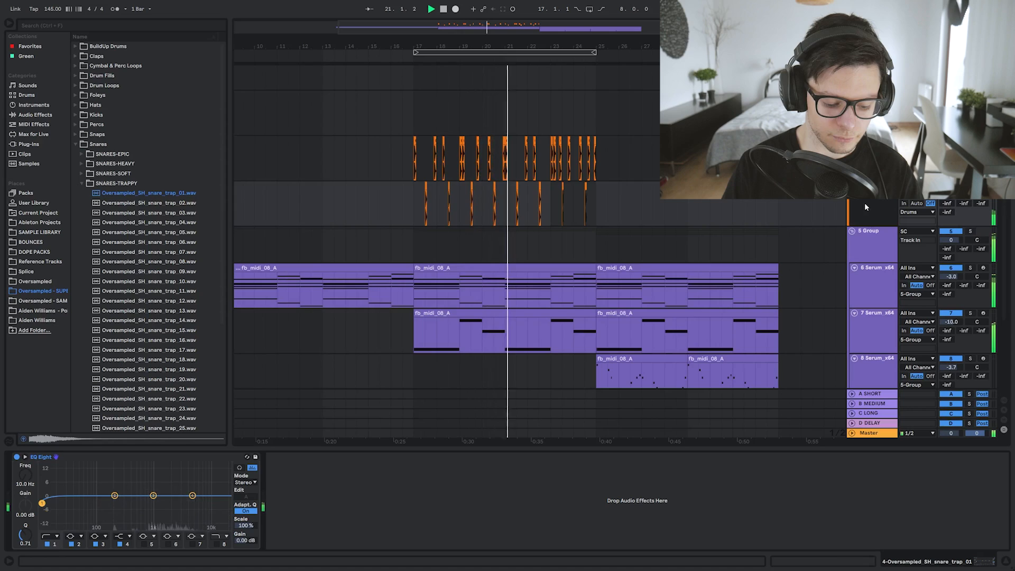
pyautogui.hotkey('ctrl', 't')
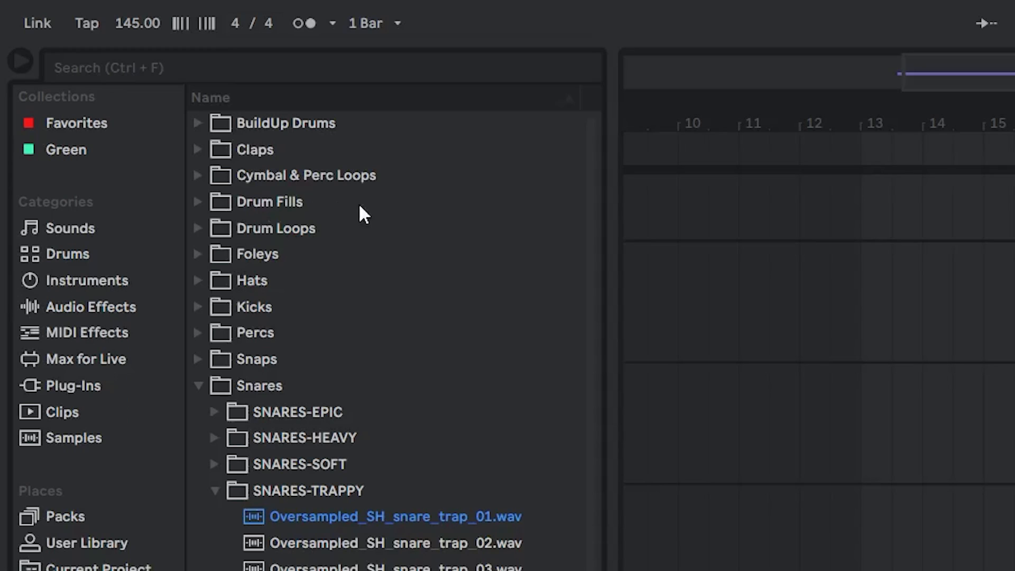
pyautogui.click(344, 178)
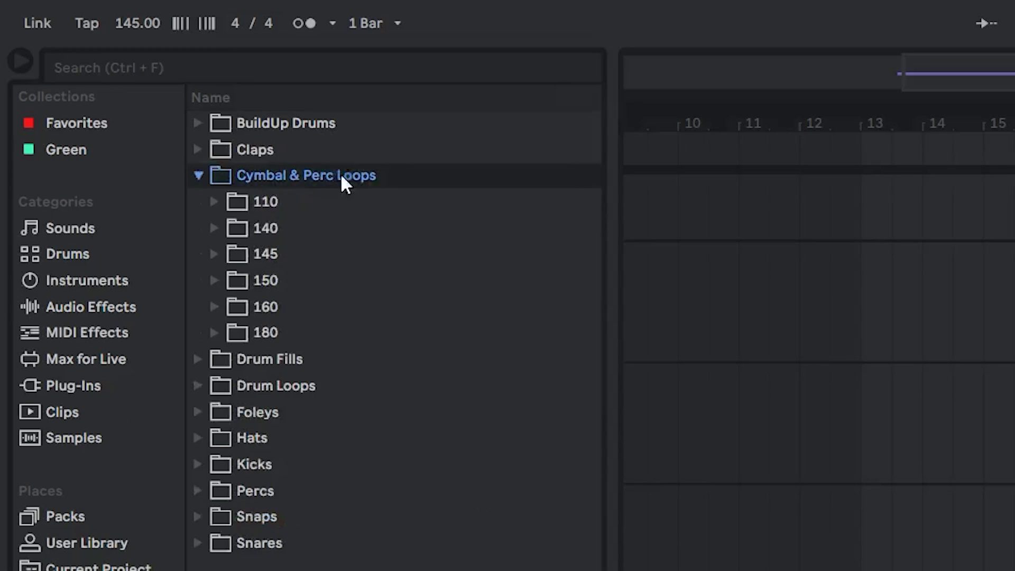
pyautogui.click(136, 24)
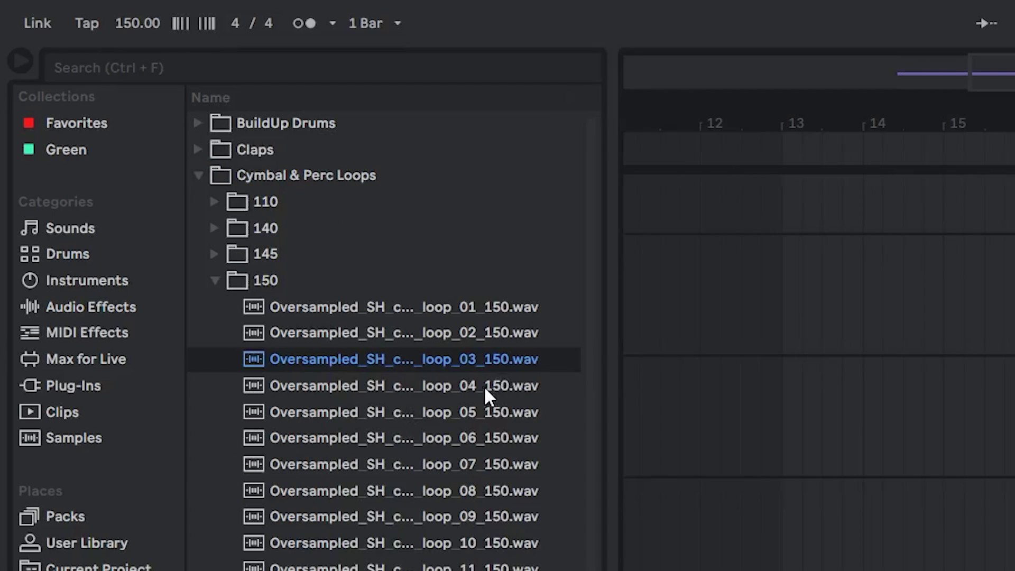
# Place Oversampled_SH_cymbal_perc_loop_04_150 at bar 17 on the new track and play it with the other parts
pyautogui.click(471, 378)
pyautogui.moveTo(471, 379); pyautogui.dragTo(416, 254)
pyautogui.press('space')
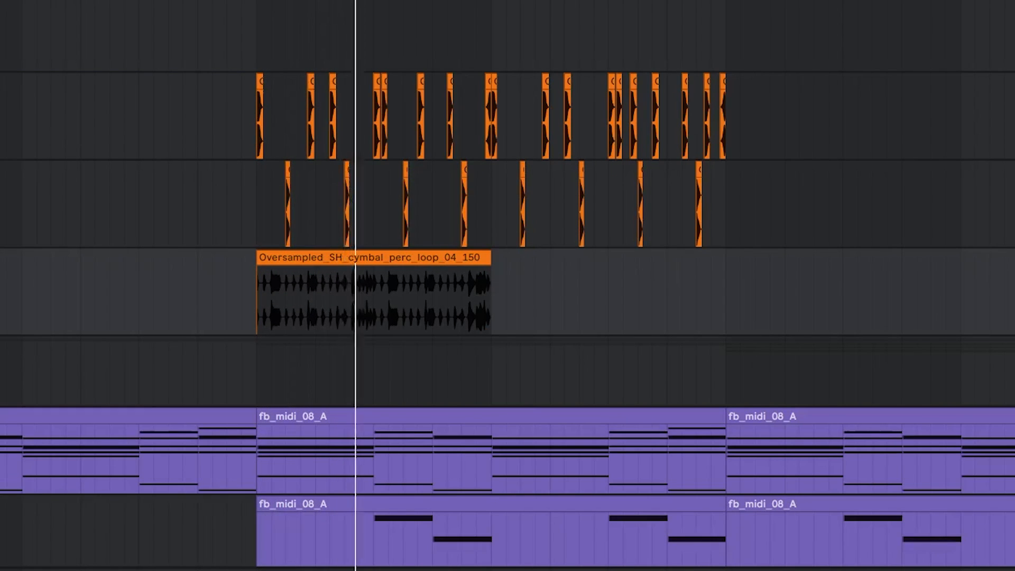
pyautogui.scroll(5, 347, 280)
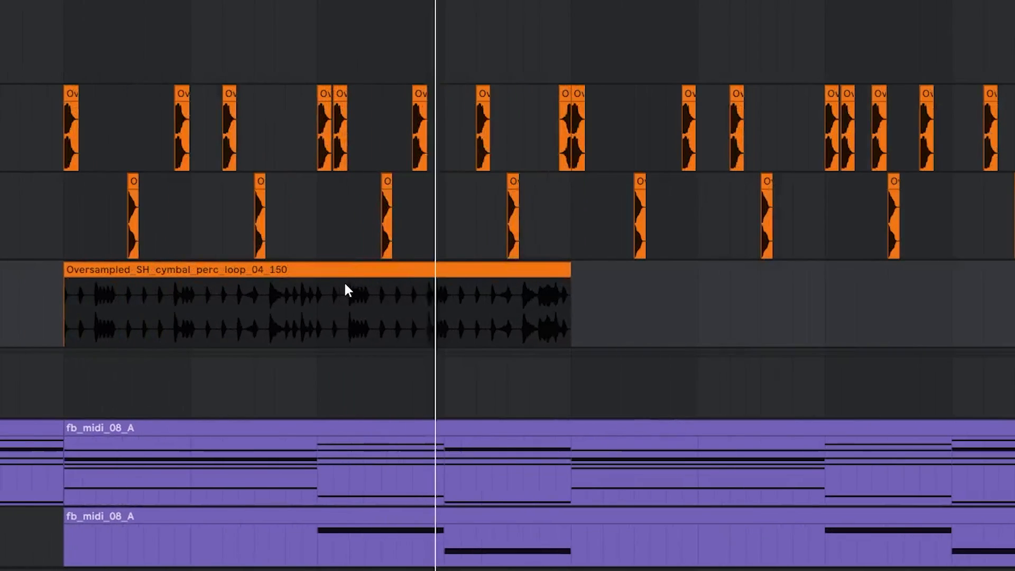
pyautogui.click(227, 324)
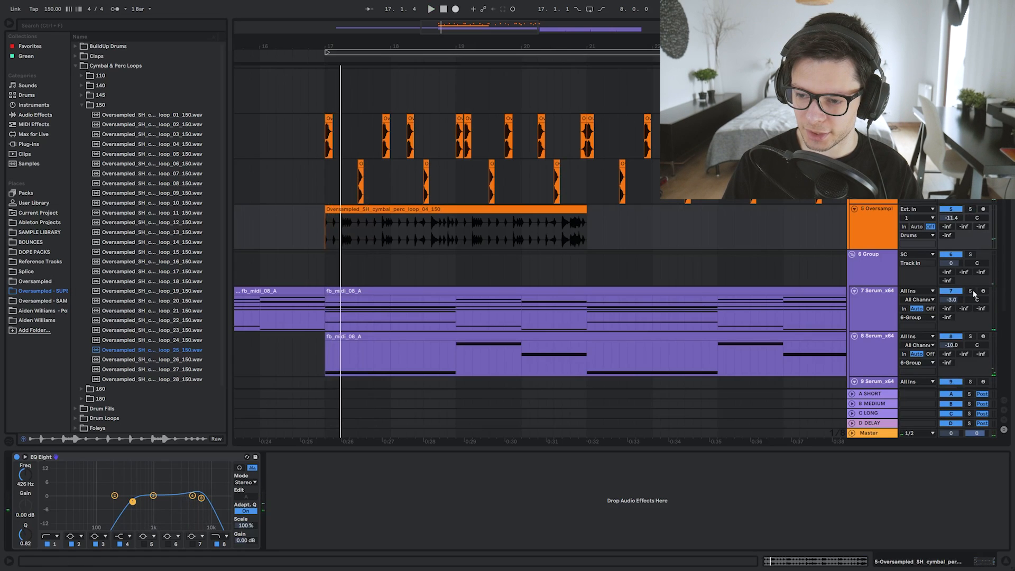
pyautogui.click(872, 183)
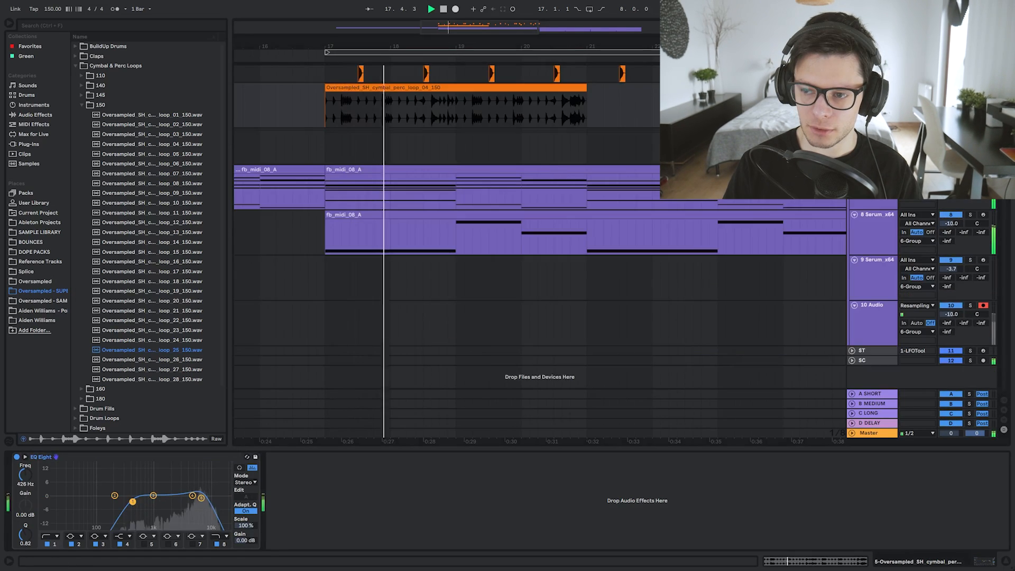
pyautogui.doubleClick(349, 88)
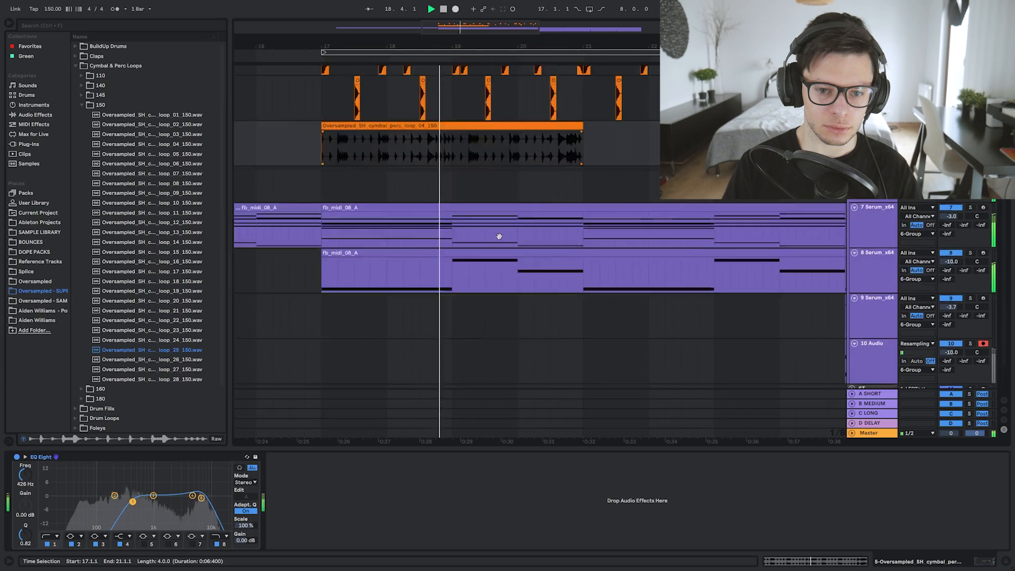
pyautogui.press('space')
# Clear the clips from the copied cymbal loop track and place Oversampled_SH_cymbal_perc_loop_01_160 at bar 17 instead
pyautogui.moveTo(772, 270); pyautogui.dragTo(339, 279)
pyautogui.press('Delete')
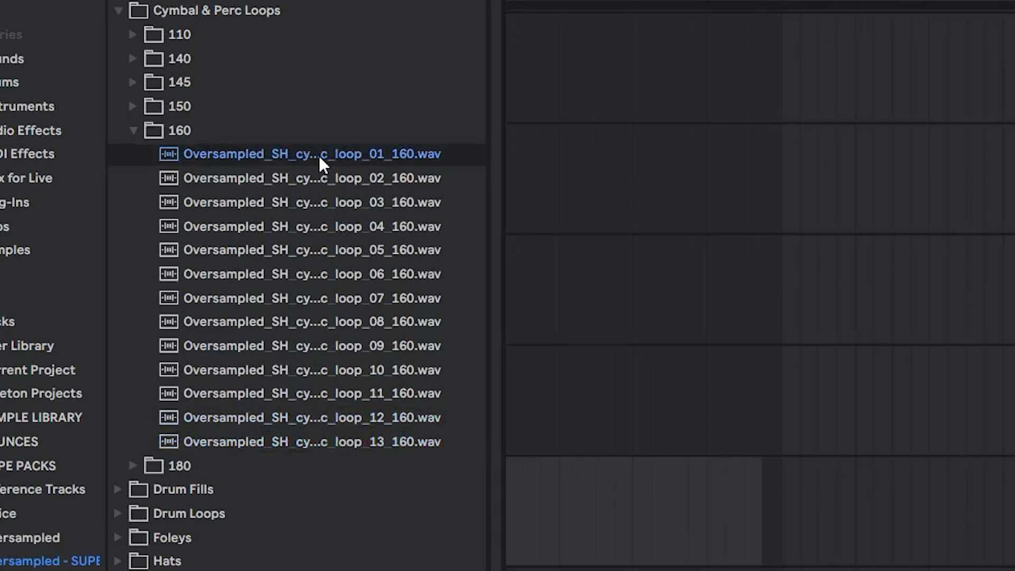
pyautogui.moveTo(319, 155); pyautogui.dragTo(481, 259)
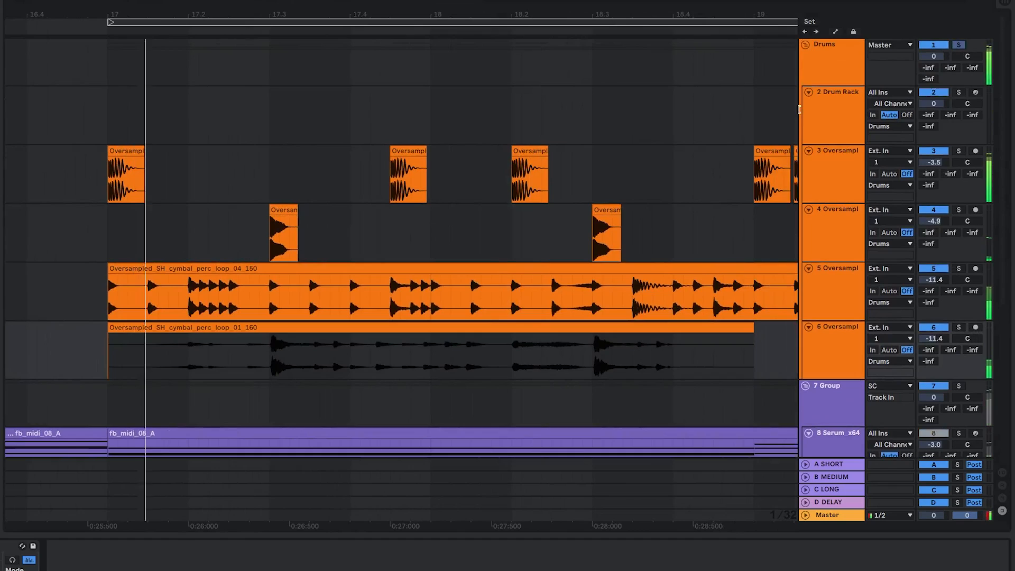
pyautogui.scroll(-2, 667, 242)
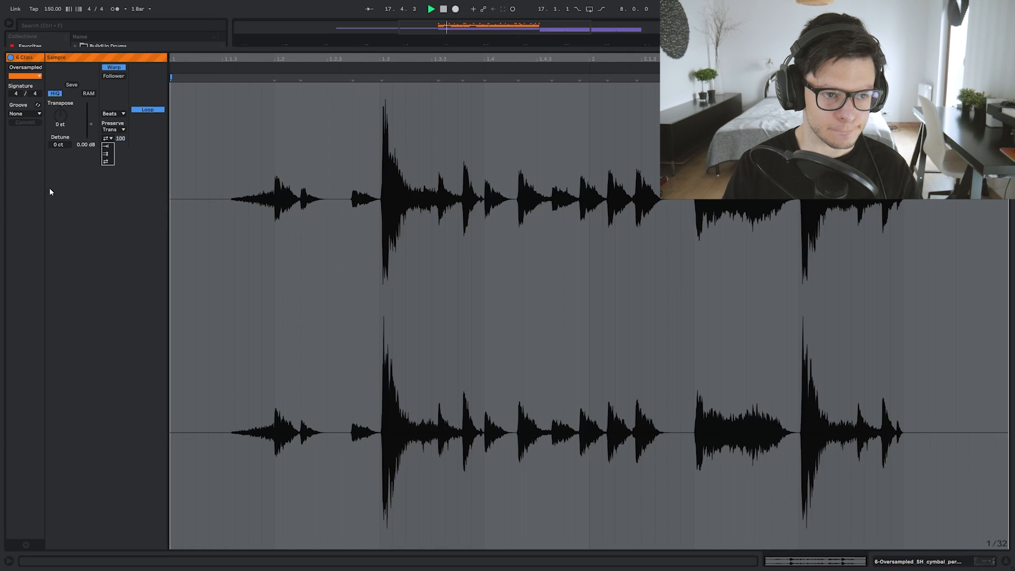
# Close the transient loop mode list for the chopped perc loop clips and return to the track's device view
pyautogui.click(50, 188)
pyautogui.hotkey('shift', 'Tab')
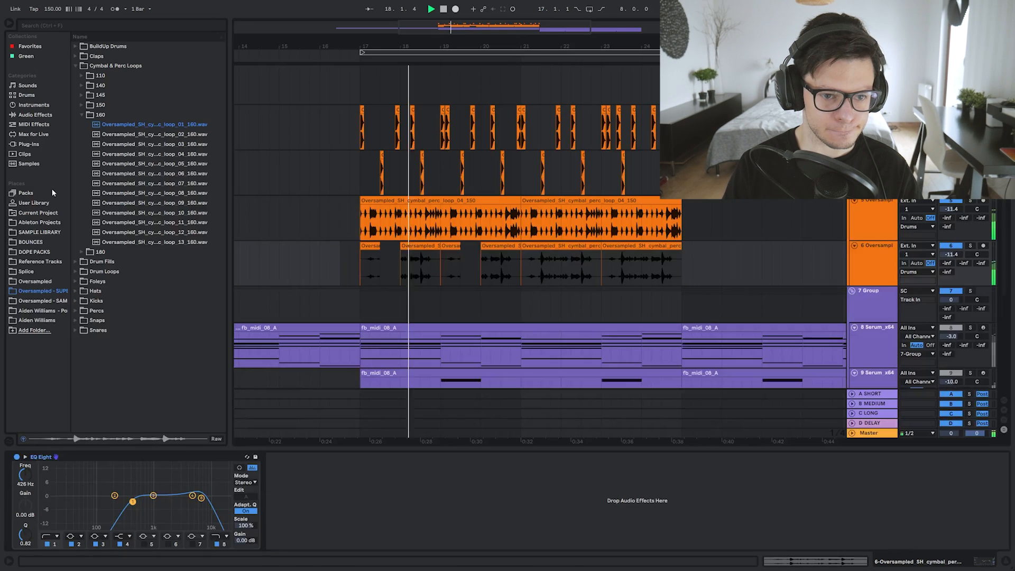
pyautogui.scroll(4, 450, 252)
pyautogui.scroll(-4, 423, 250)
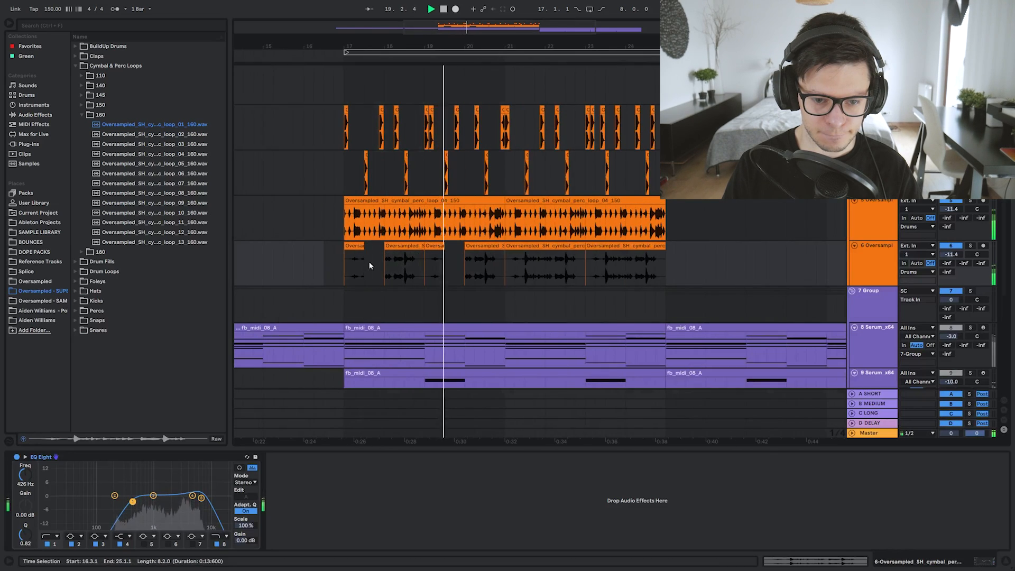
# Stop playback and pan the duplicated perc loop on track 7 to 50R
pyautogui.press('space')
pyautogui.click(866, 288)
pyautogui.click(342, 229)
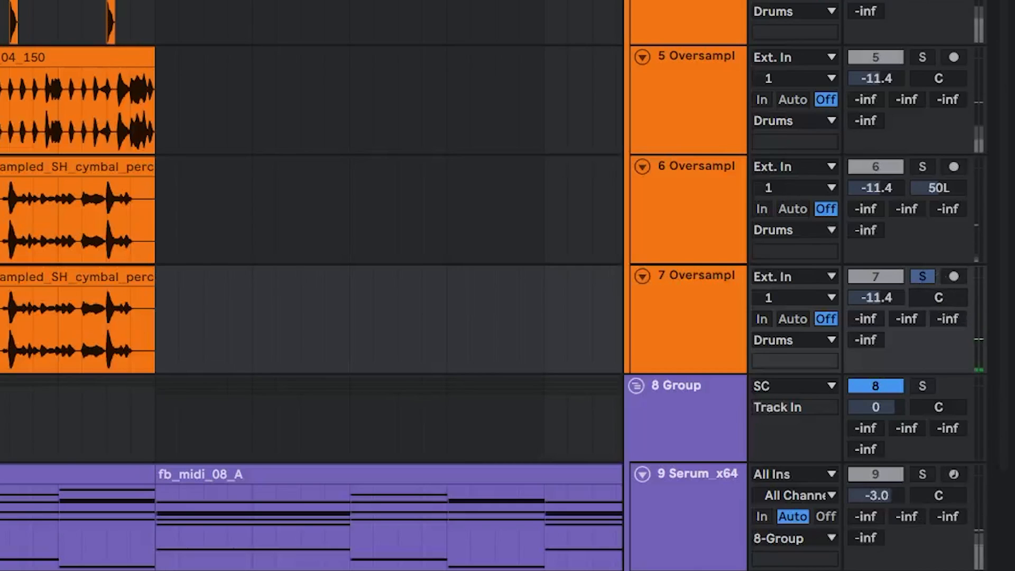
pyautogui.moveTo(939, 298); pyautogui.dragTo(936, 279)
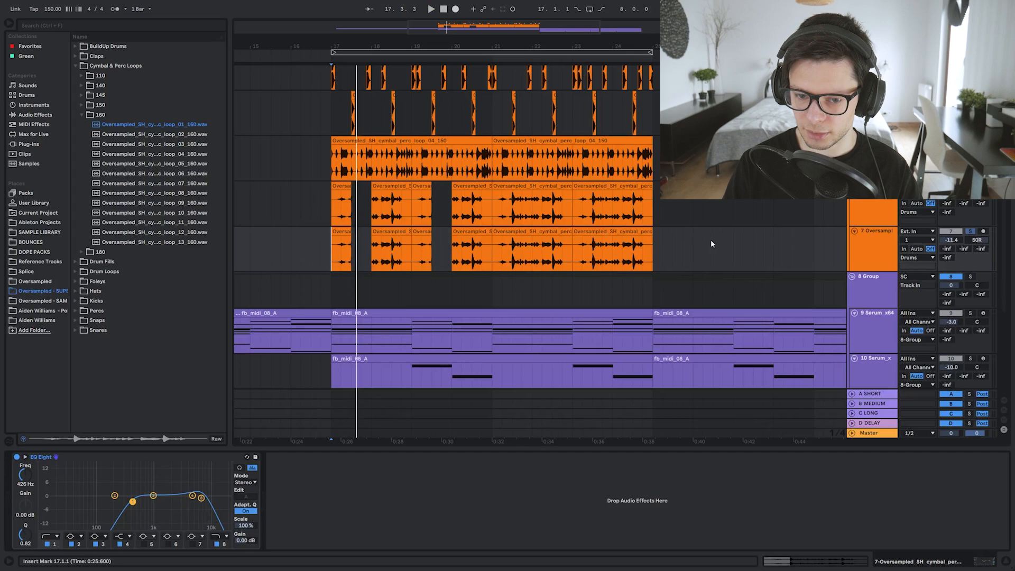
# Change the warp mode of all six perc loop clips on track 7
pyautogui.moveTo(694, 241); pyautogui.dragTo(673, 253)
pyautogui.click(334, 252)
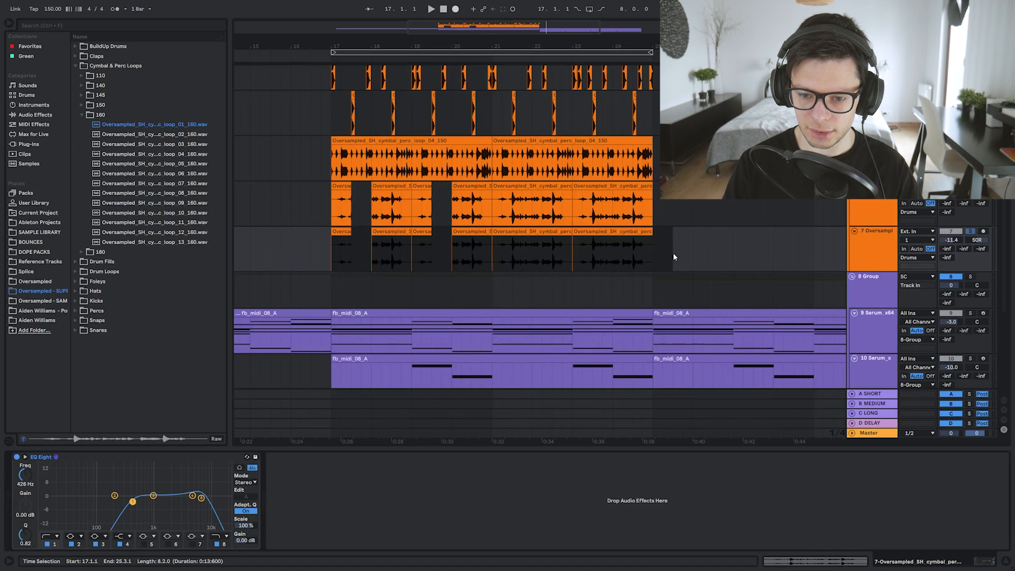
pyautogui.hotkey('shift', 'Tab')
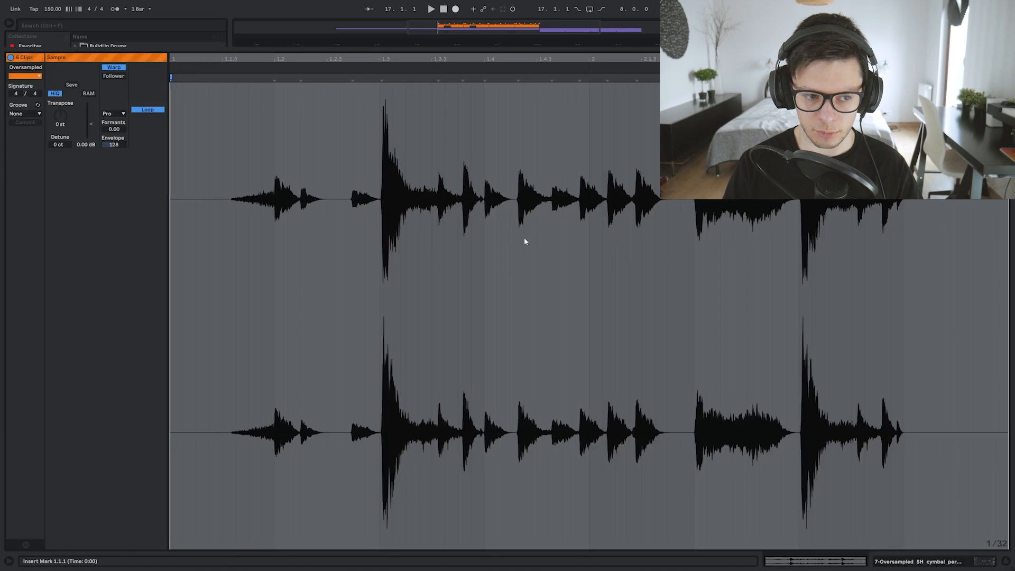
pyautogui.click(113, 113)
pyautogui.click(119, 136)
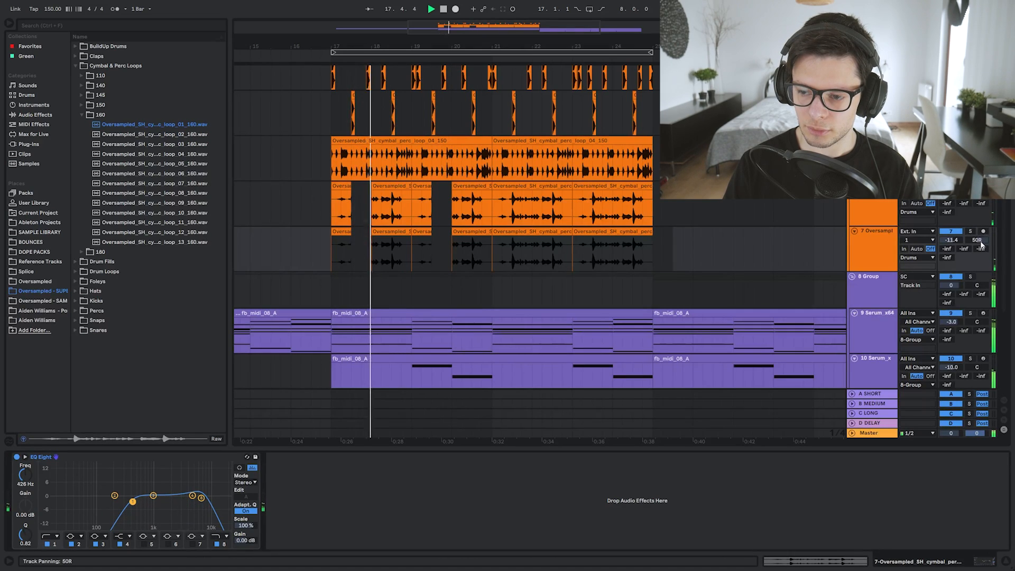
# Set the panning of perc loop track 7 to 35R and hide the device view
pyautogui.moveTo(981, 244); pyautogui.dragTo(981, 247)
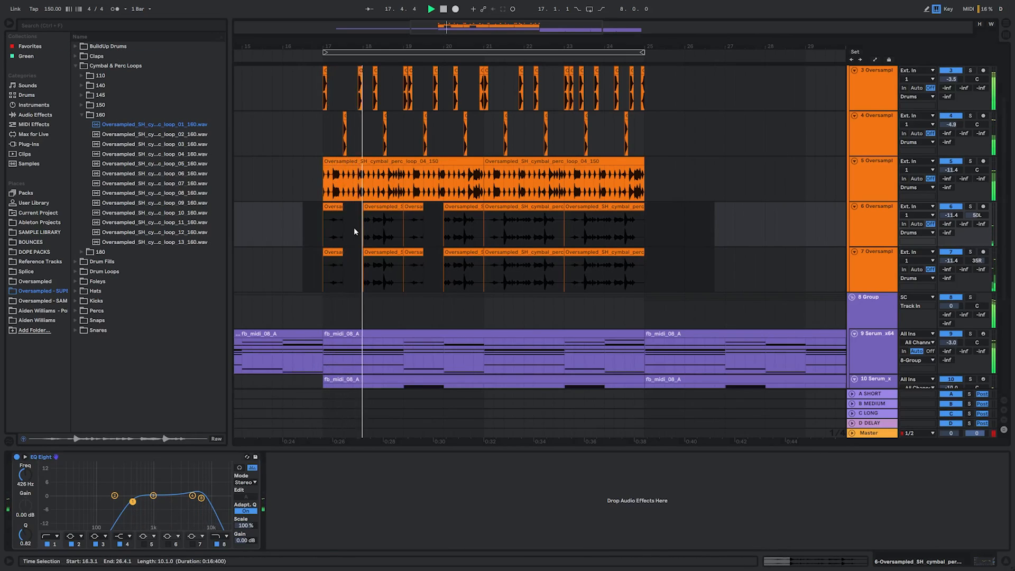
pyautogui.click(361, 227)
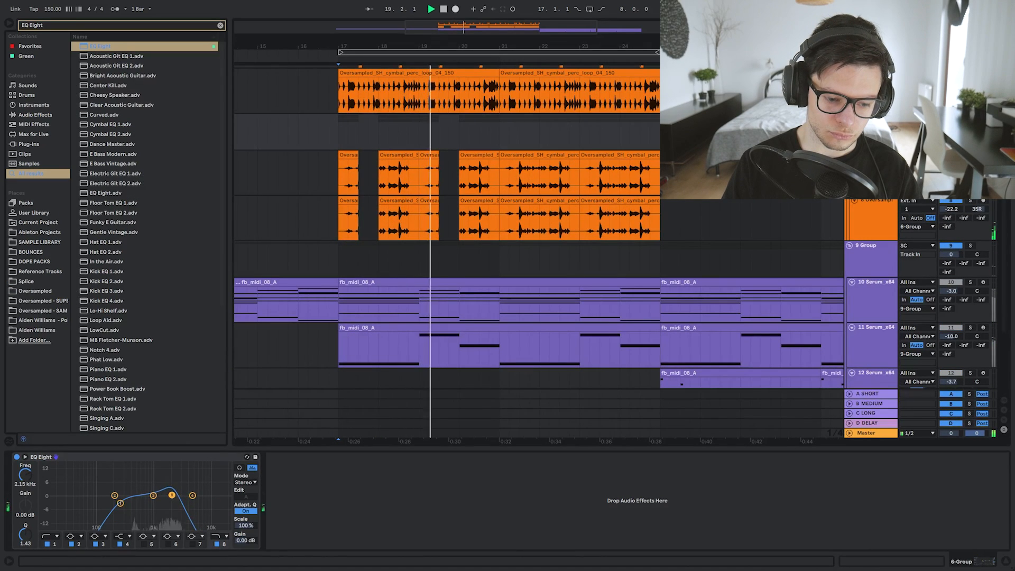
pyautogui.hotkey('ctrl', 'alt', 'l')
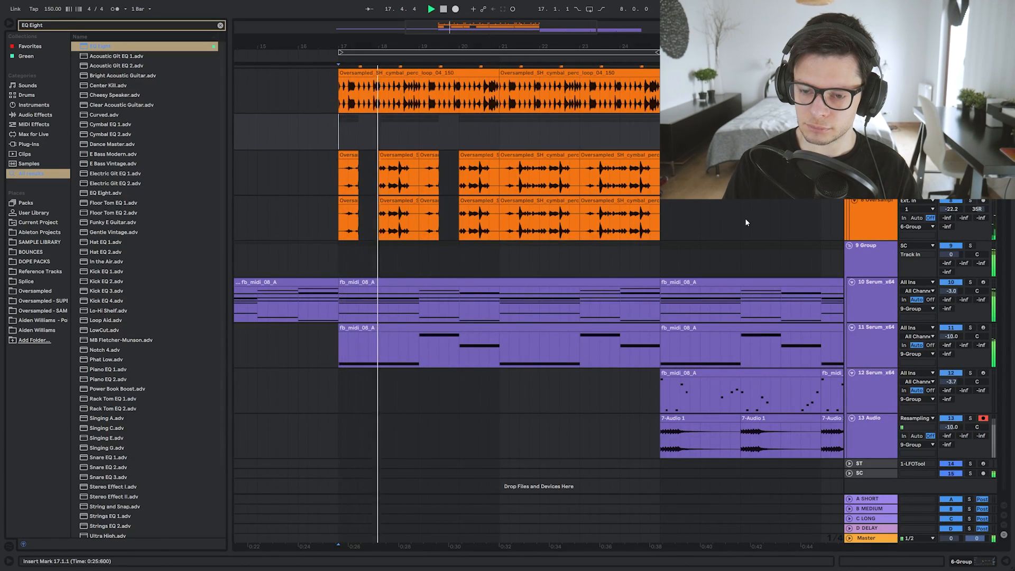
pyautogui.hscroll(1, 702, 222)
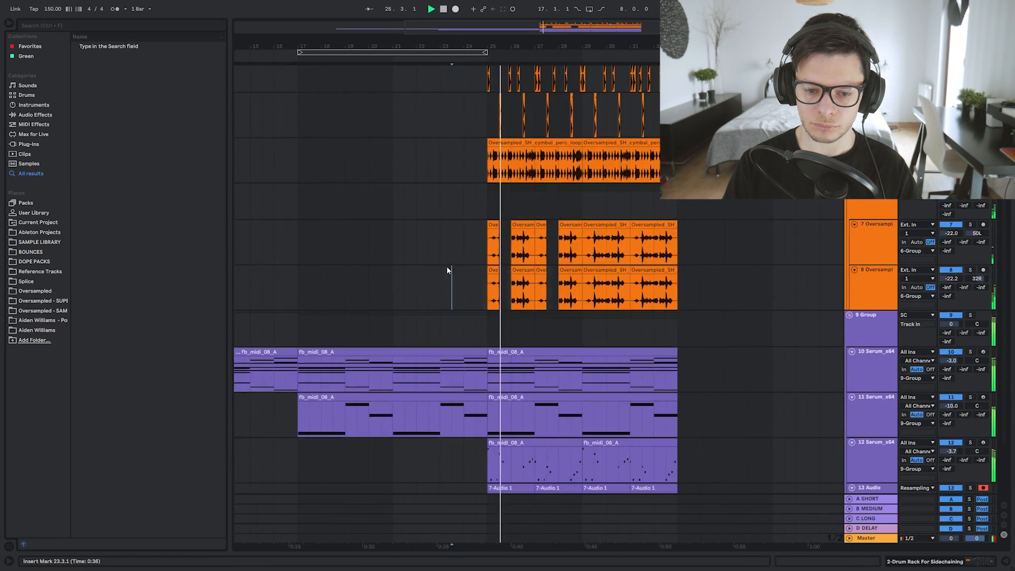
# Try deleting the Serum clip between bars 25 and 33 on track 10, restoring it with an undo
pyautogui.scroll(-2, 510, 272)
pyautogui.click(511, 273)
pyautogui.press('Delete')
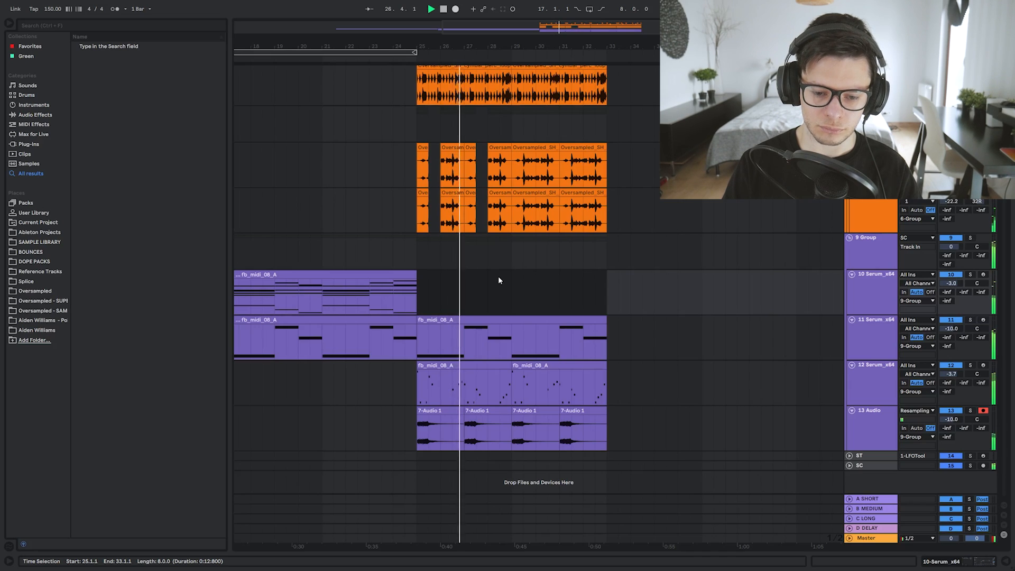
pyautogui.hotkey('ctrl', 'z')
pyautogui.click(657, 308)
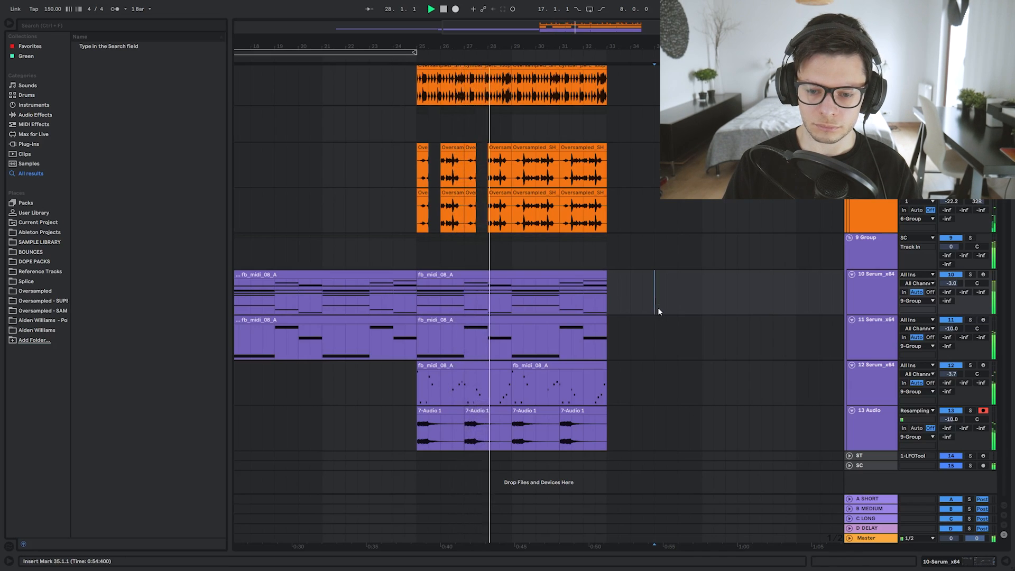
# Move all the drum and percussion clips from bars 25–33 so they start at bar 33
pyautogui.scroll(5, 648, 492)
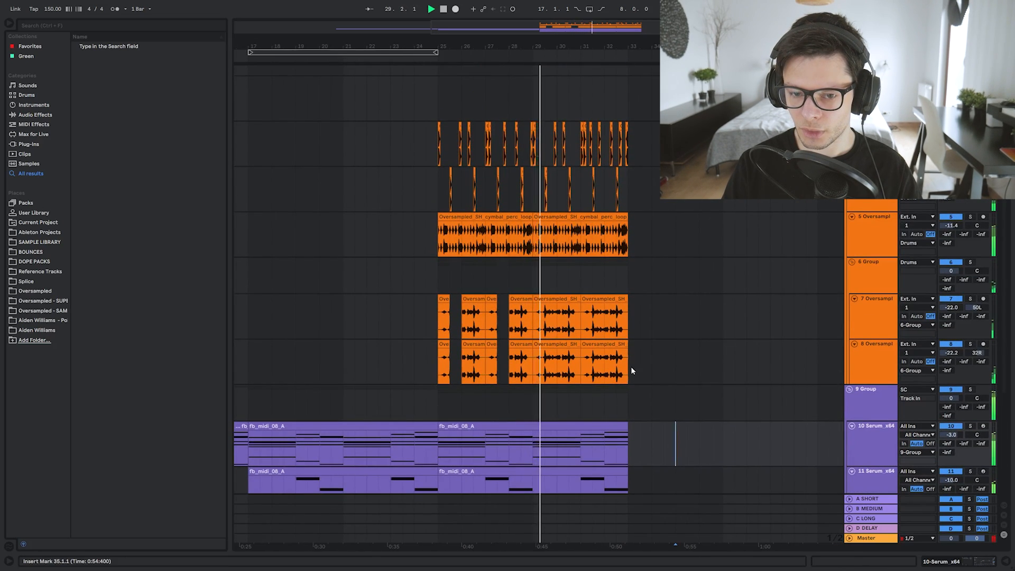
pyautogui.moveTo(631, 367); pyautogui.dragTo(445, 135)
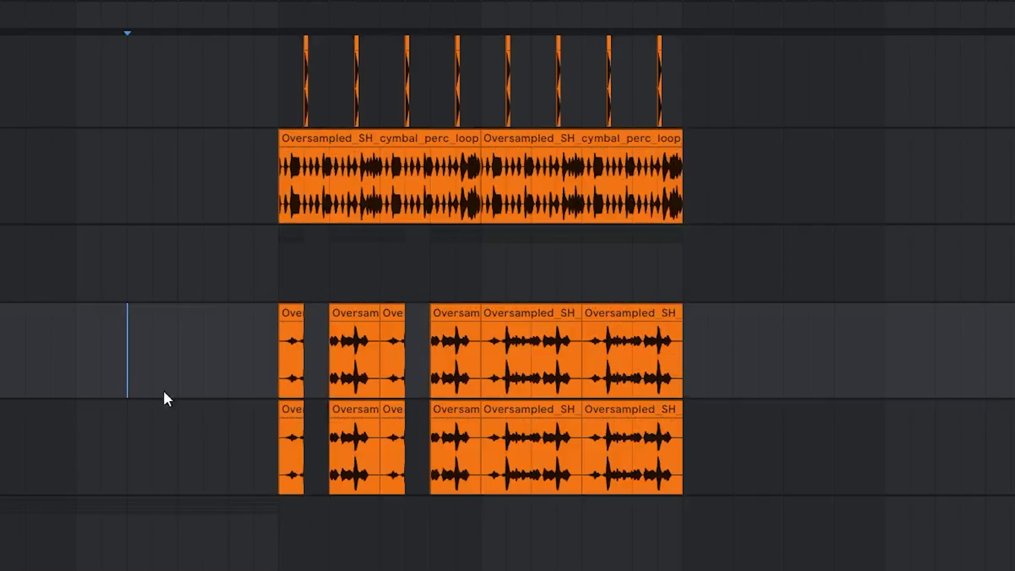
pyautogui.moveTo(277, 397); pyautogui.dragTo(267, 567)
pyautogui.click(258, 467)
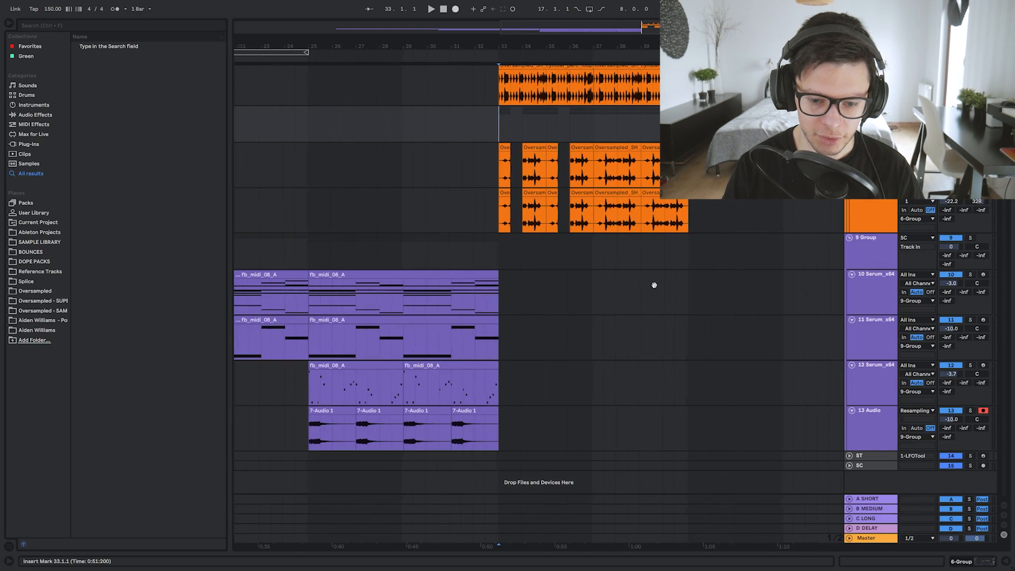
# Duplicate Serum track 10 as track 11, place the single-note MIDI clip from bar 33, and chop it into a gapped rhythm through bar 41
pyautogui.moveTo(655, 286); pyautogui.dragTo(678, 285)
pyautogui.click(861, 287)
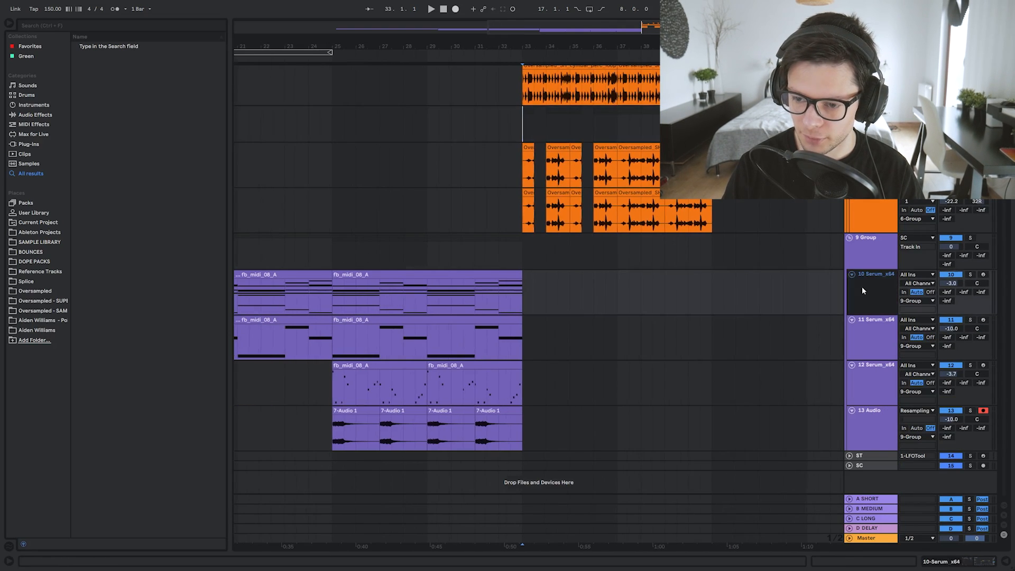
pyautogui.moveTo(540, 254); pyautogui.dragTo(512, 256)
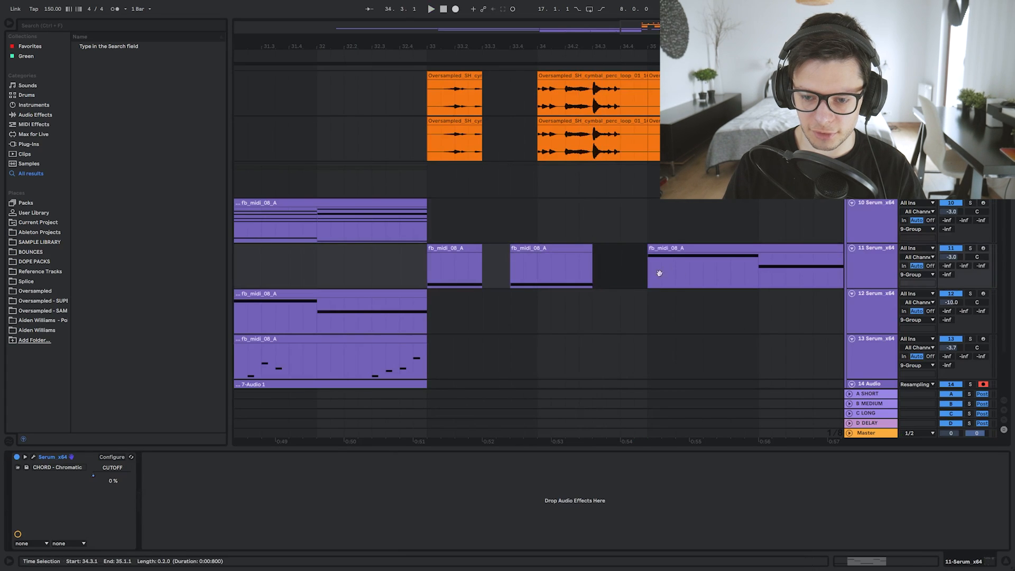
pyautogui.hscroll(3, 659, 273)
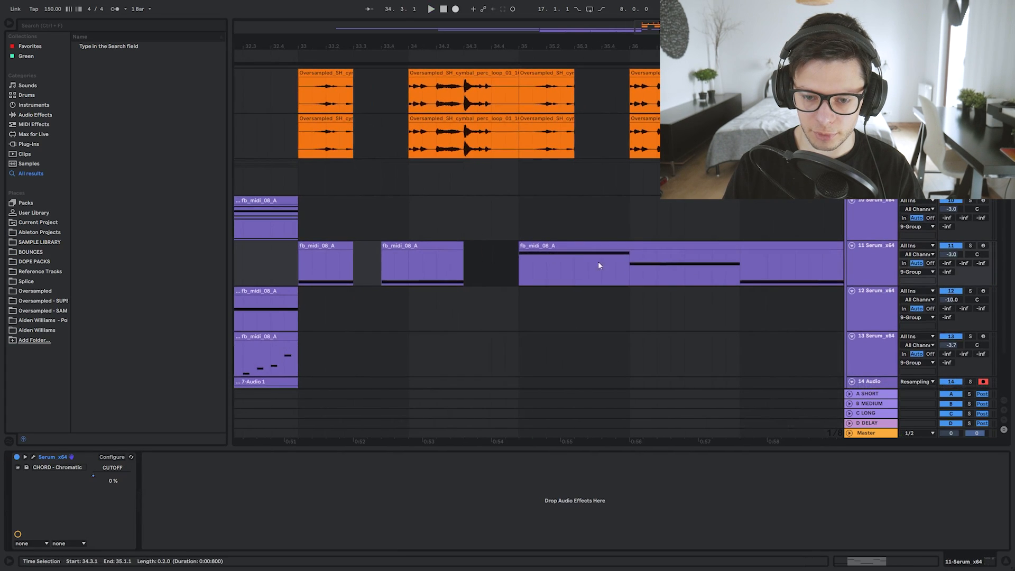
pyautogui.click(659, 256)
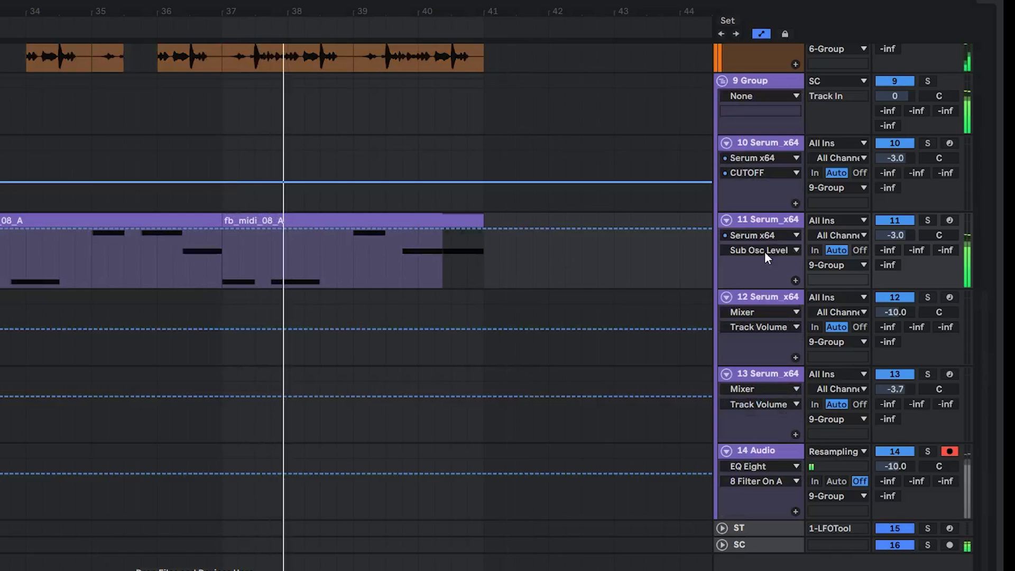
# Show the Serum CUTOFF automation lane on track 11 instead of Sub Osc Level
pyautogui.click(759, 237)
pyautogui.click(765, 260)
pyautogui.click(767, 253)
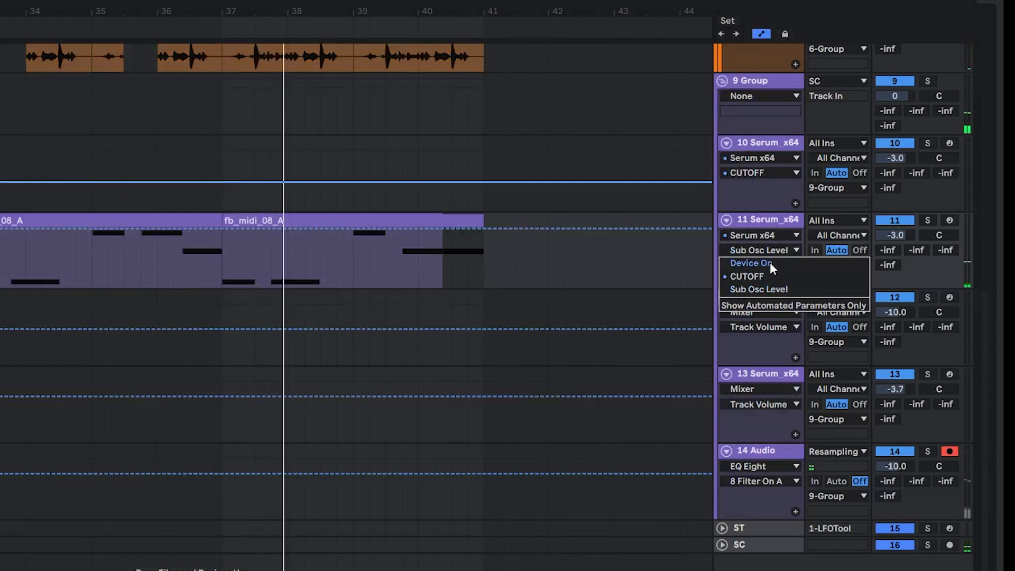
pyautogui.click(774, 276)
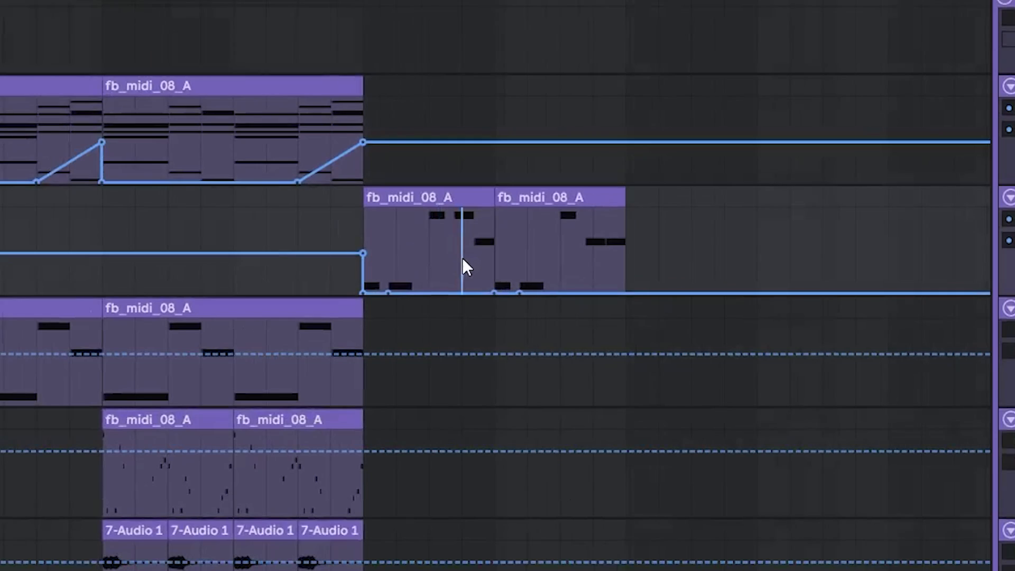
# Shape track 11's CUTOFF automation with a ramp rising into bar 41, deleting the ramp that ends at bar 37
pyautogui.moveTo(465, 267); pyautogui.dragTo(588, 293)
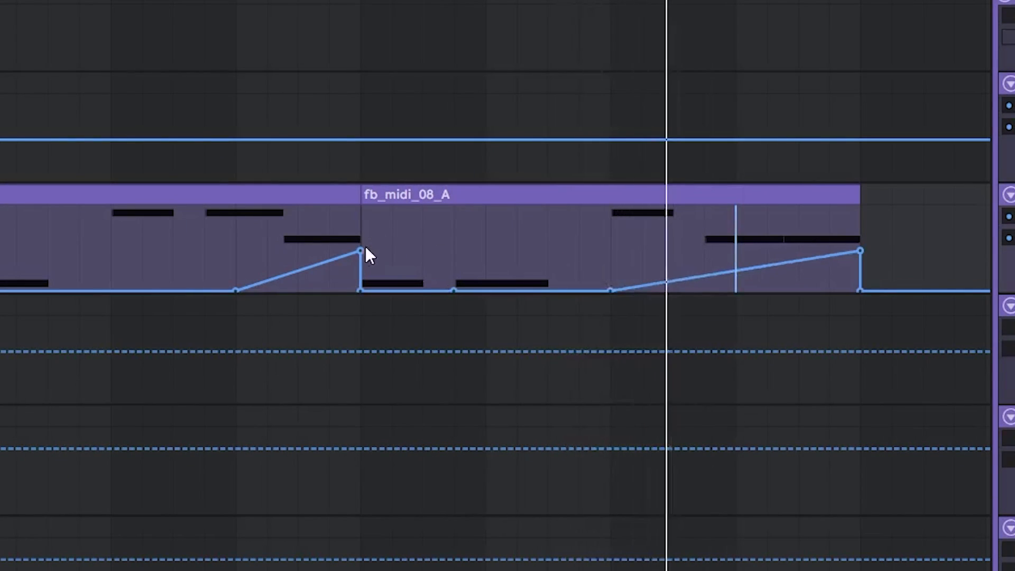
pyautogui.click(360, 252)
pyautogui.click(236, 290)
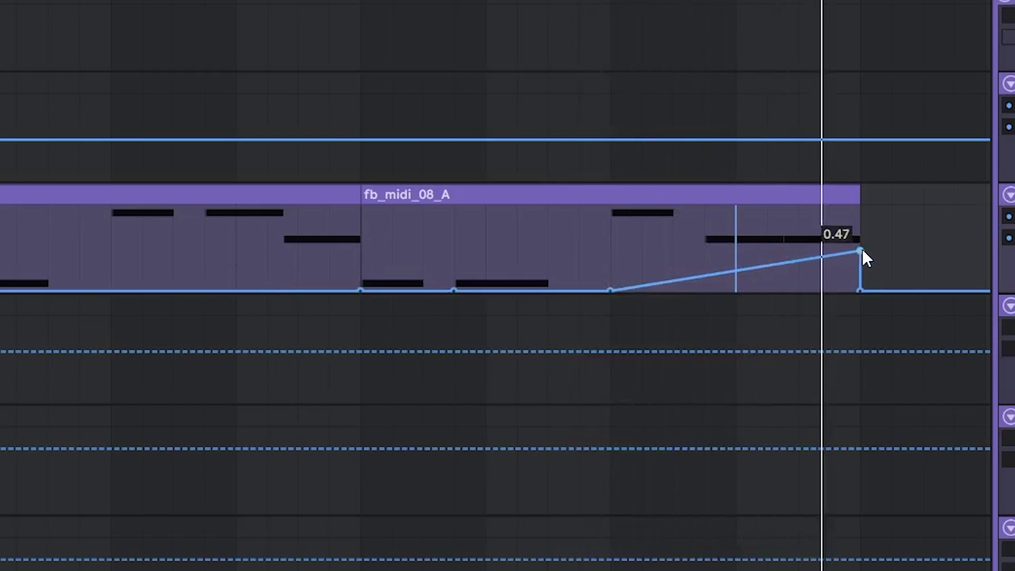
pyautogui.moveTo(861, 251); pyautogui.dragTo(860, 256)
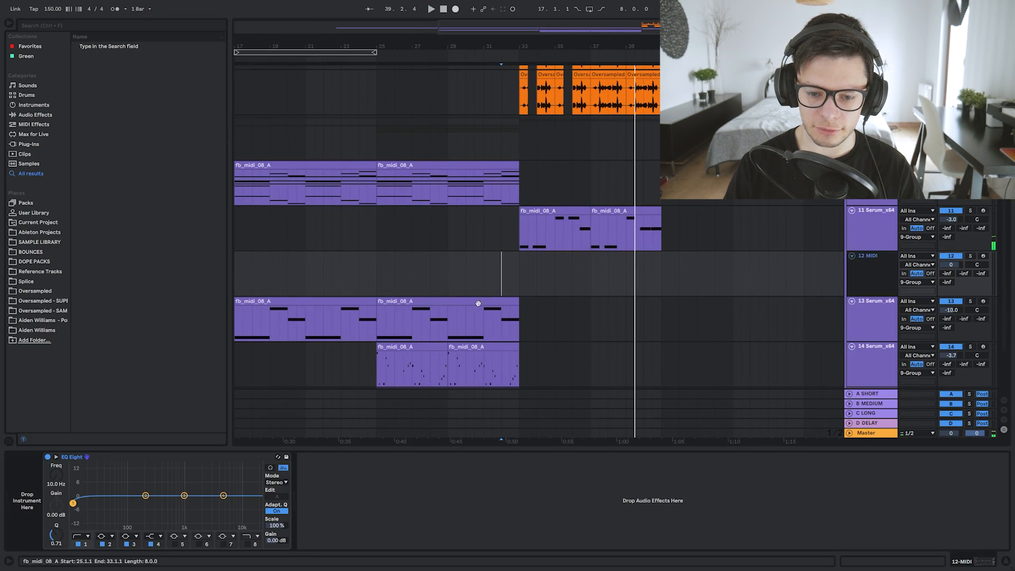
# Add Serum_x64 to the new MIDI track 12, load the CHORD - Orbit preset, and move the plug-in window clear of the arrangement
pyautogui.hotkey('ctrl', 'f')
pyautogui.write('Serum_x64.vst')
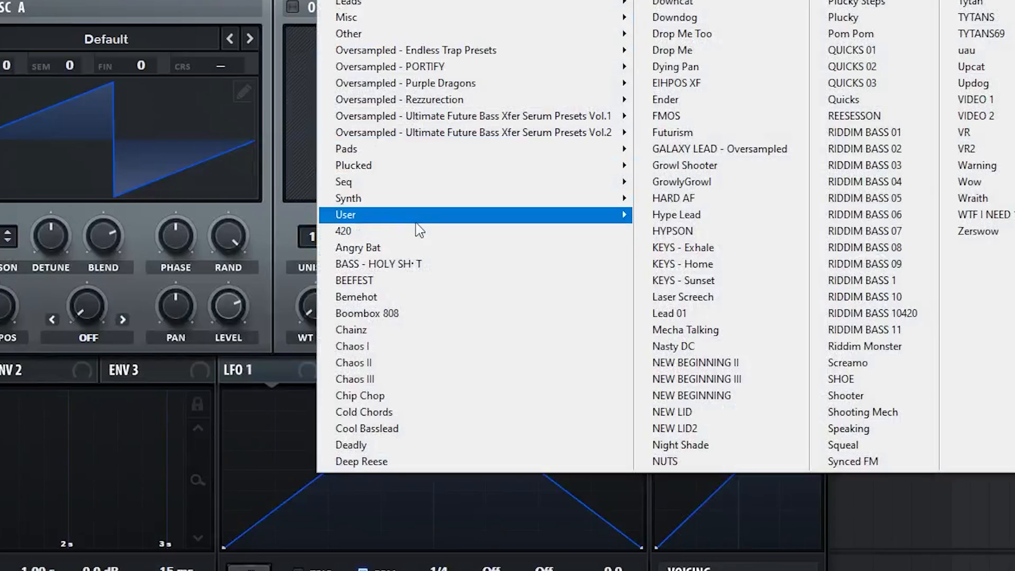
pyautogui.moveTo(415, 217)
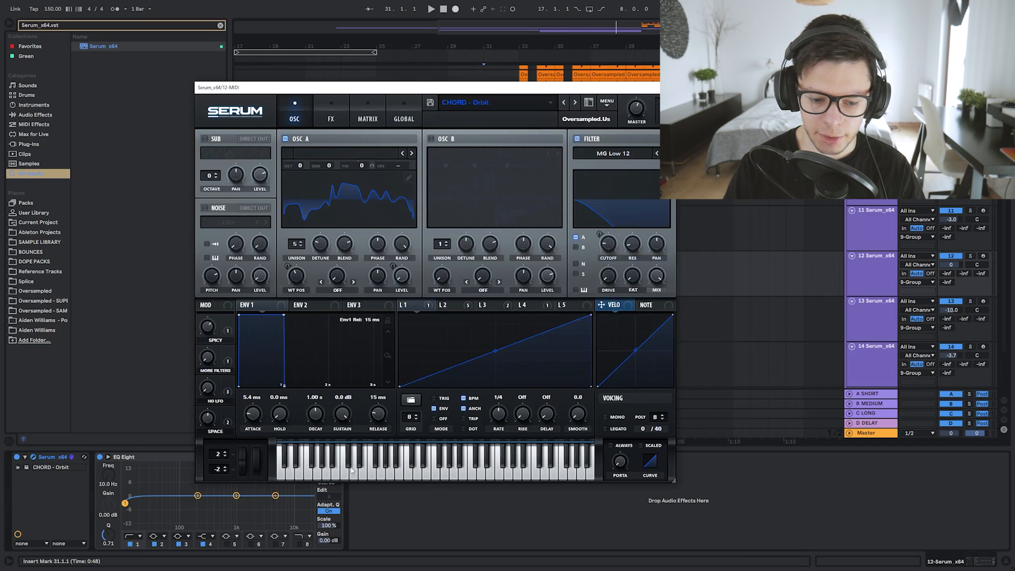
pyautogui.moveTo(463, 91); pyautogui.dragTo(850, 343)
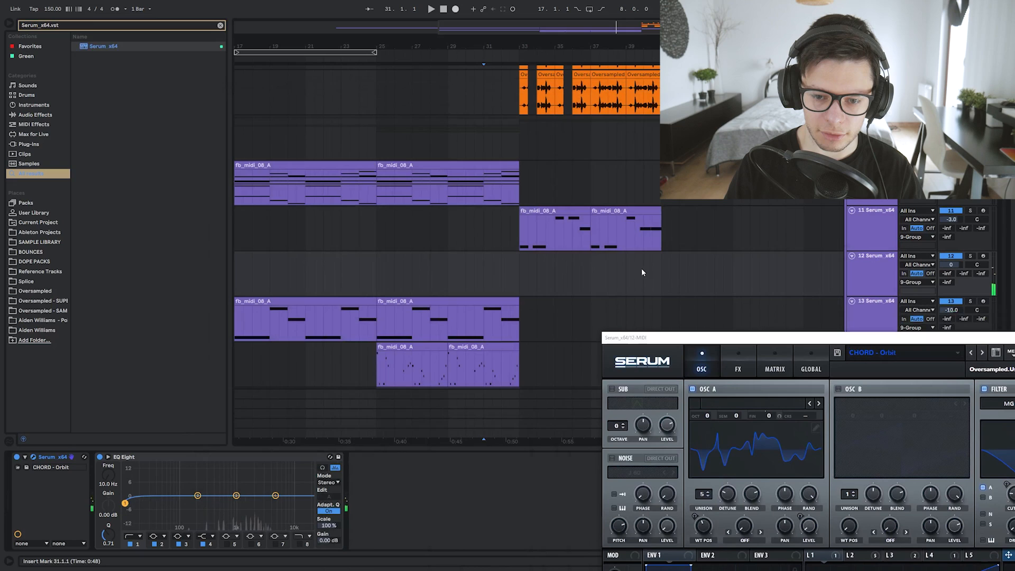
# Place the chord MIDI on track 12 at bars 33–41 and cut bars 33–37 to match the track 11 rhythm
pyautogui.press('space')
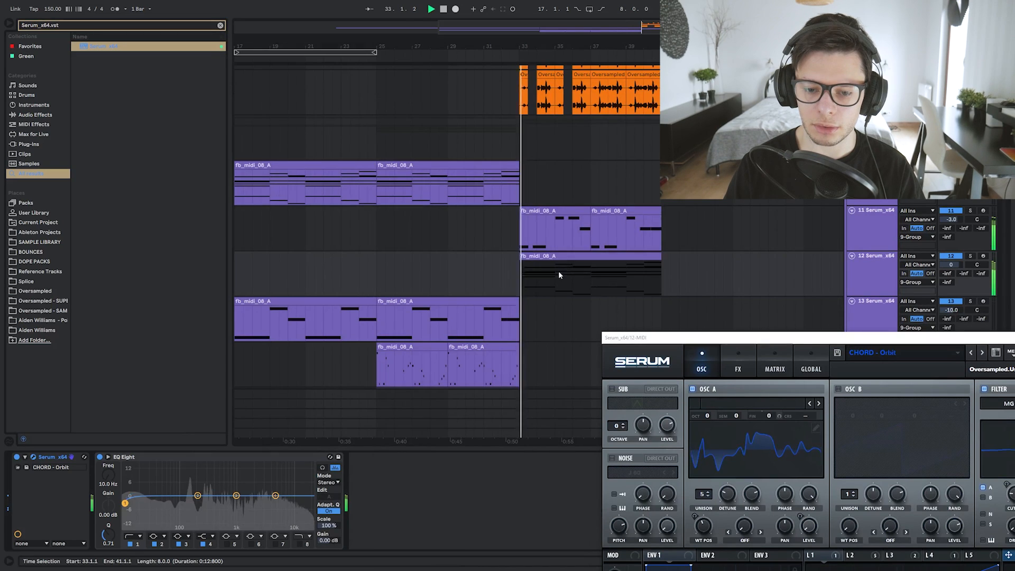
pyautogui.scroll(6, 546, 272)
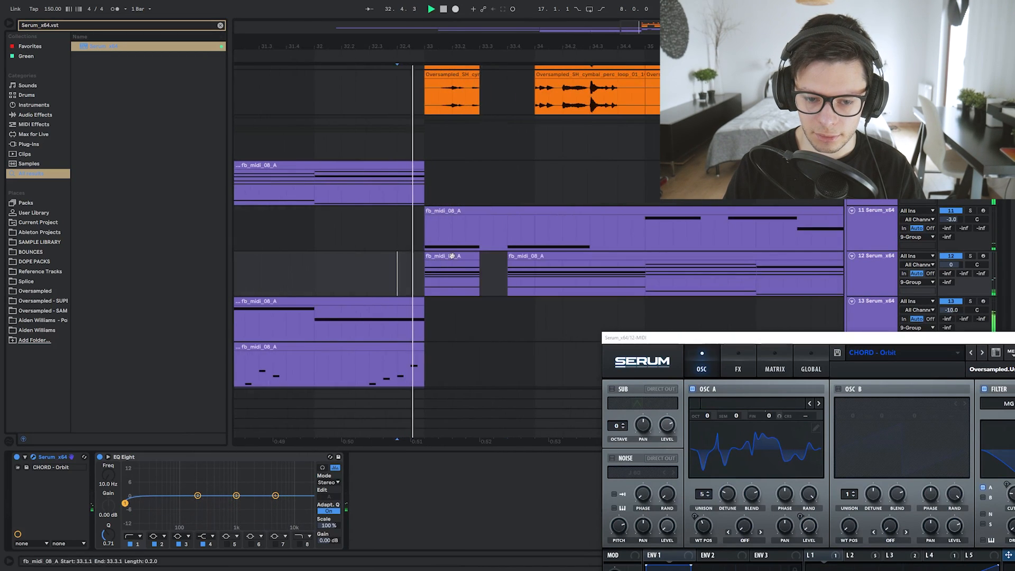
pyautogui.moveTo(509, 270); pyautogui.dragTo(540, 268)
pyautogui.hotkey('ctrl', 'e')
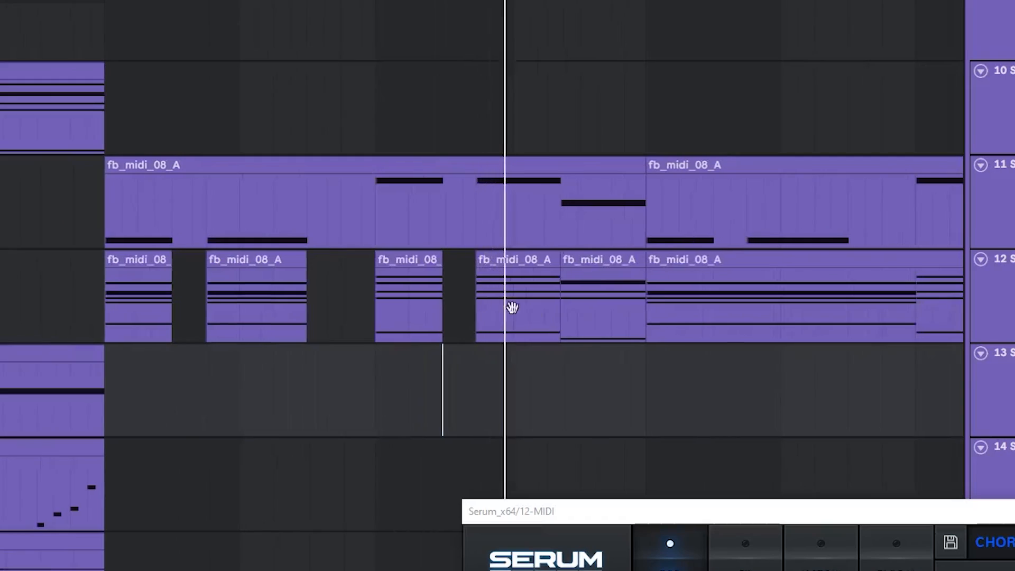
# Cut the track 12 chords in bars 37–41 to the track 11 rhythm and consolidate the pieces into one clip
pyautogui.moveTo(512, 308); pyautogui.dragTo(385, 285)
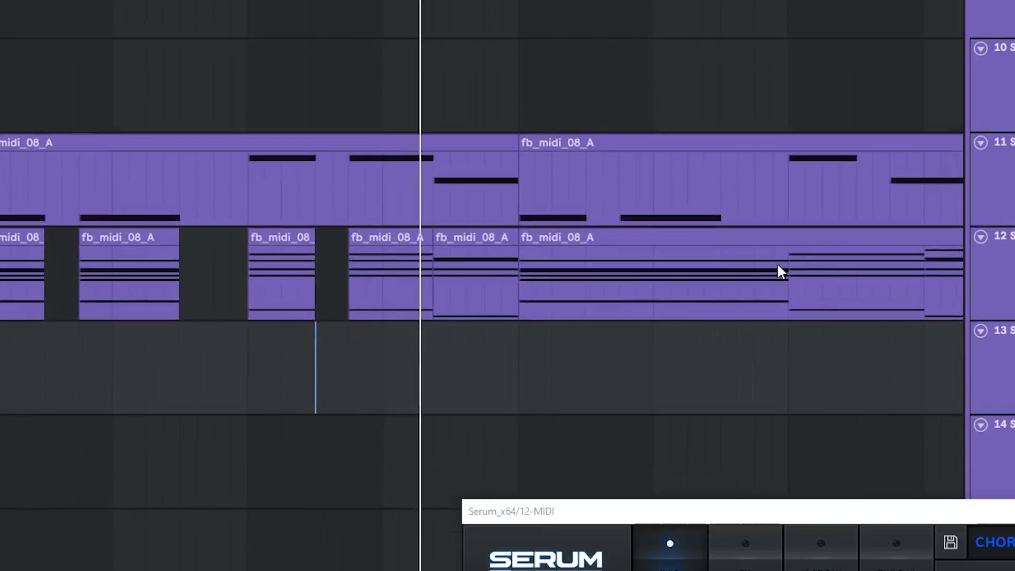
pyautogui.scroll(-4, 513, 277)
pyautogui.moveTo(465, 277); pyautogui.dragTo(394, 283)
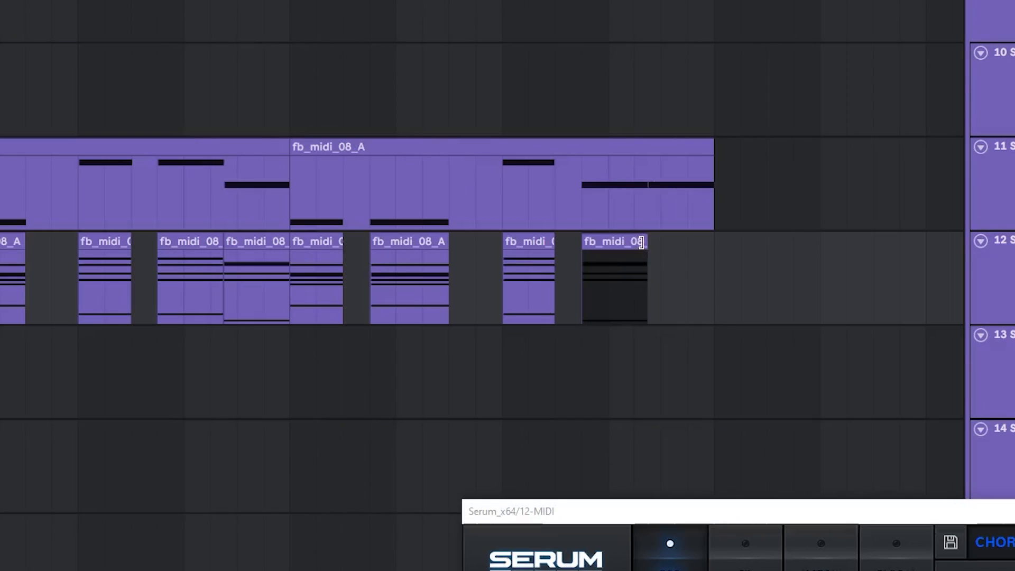
pyautogui.doubleClick(654, 261)
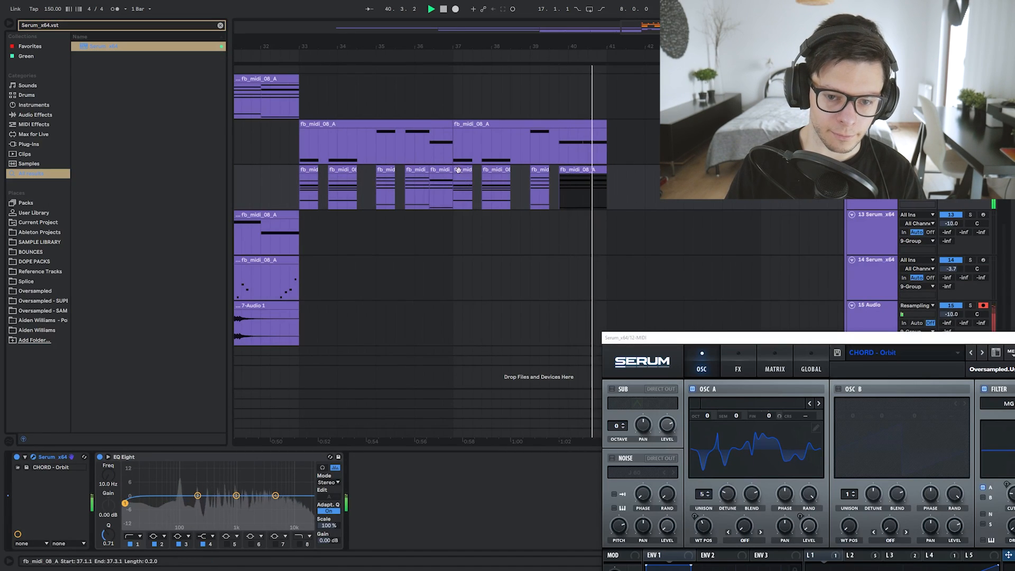
pyautogui.keyDown('shift'); pyautogui.click(458, 170); pyautogui.keyUp('shift')
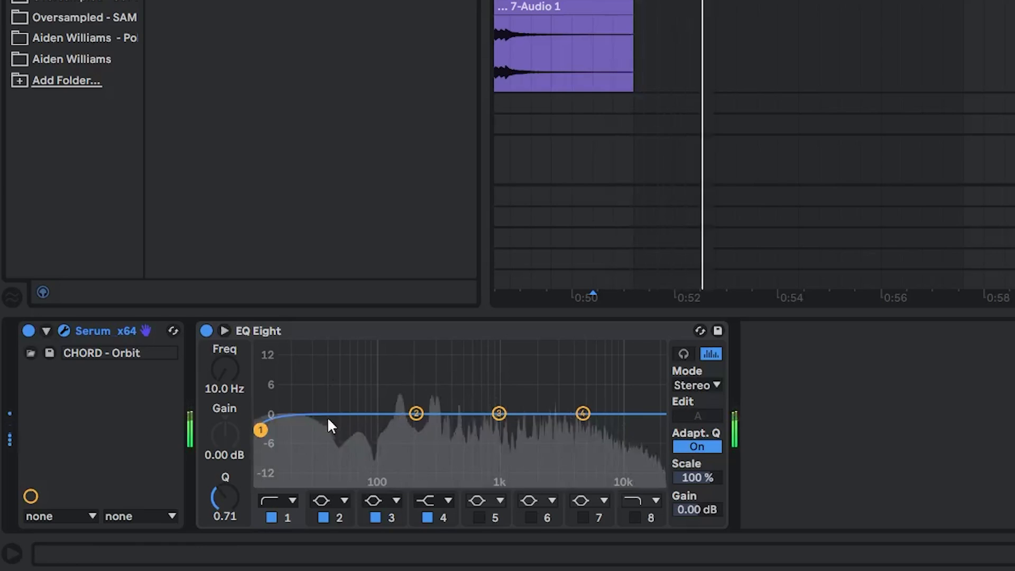
# Set EQ Eight's low cut on track 12 to 144 Hz with Q 0.56 and add OTT with Amount at 30%
pyautogui.moveTo(125, 503); pyautogui.dragTo(126, 503)
pyautogui.moveTo(262, 430); pyautogui.dragTo(398, 435)
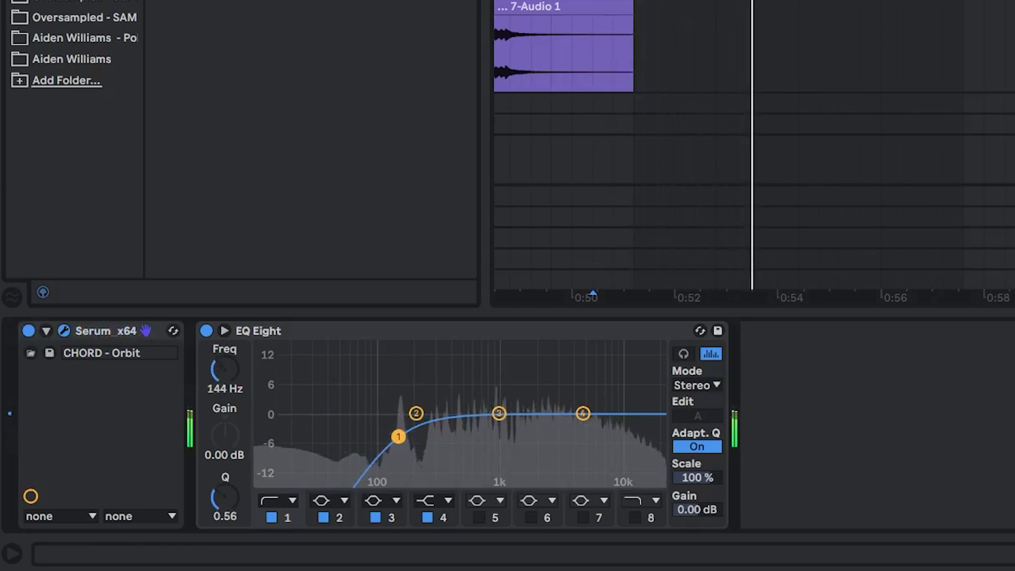
pyautogui.moveTo(819, 440); pyautogui.dragTo(820, 439)
pyautogui.moveTo(820, 499); pyautogui.dragTo(819, 554)
pyautogui.moveTo(828, 438); pyautogui.dragTo(828, 420)
# Bring Serum's macros into view and audition the MORE FILTERS macro of CHORD - Orbit during playback
pyautogui.moveTo(1012, 75); pyautogui.dragTo(723, 0)
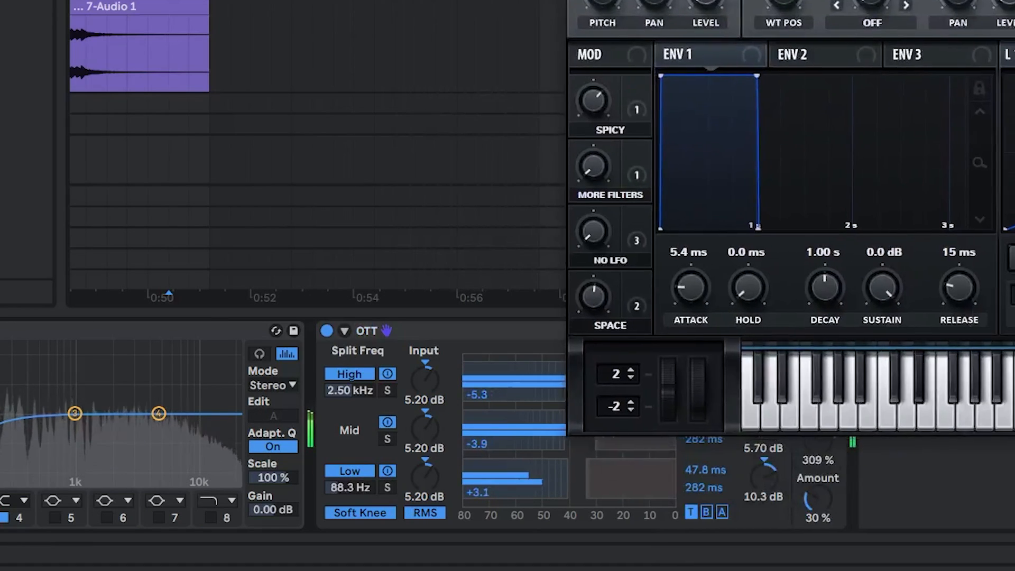
pyautogui.moveTo(723, 0); pyautogui.dragTo(668, 0)
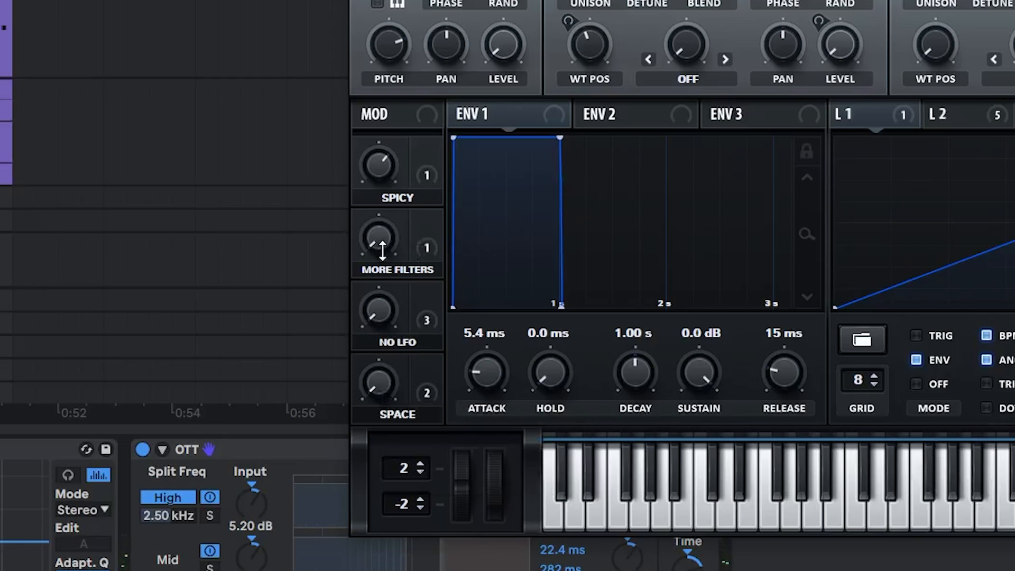
pyautogui.moveTo(383, 250); pyautogui.dragTo(372, 321)
pyautogui.press('space')
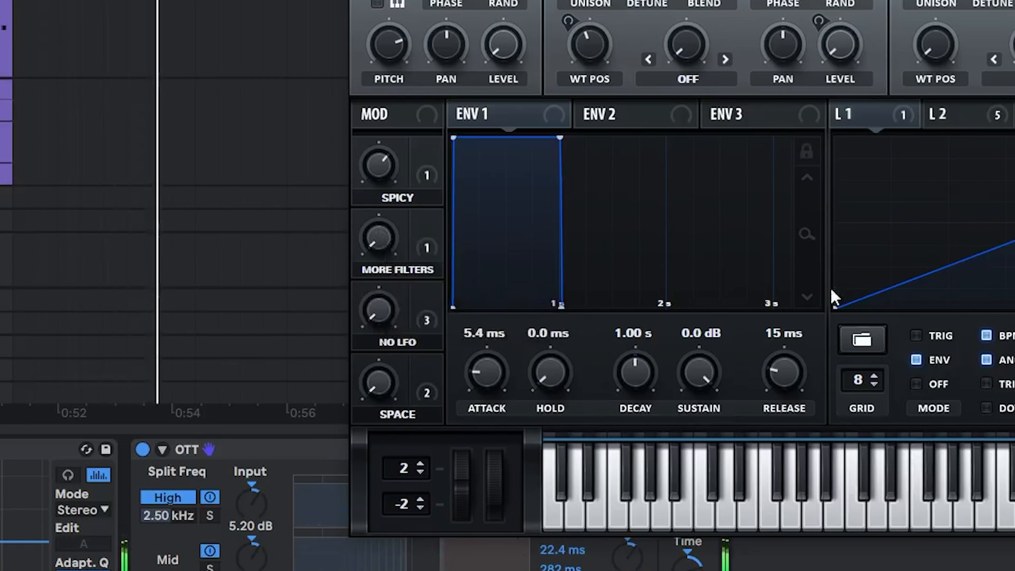
pyautogui.moveTo(849, 97); pyautogui.dragTo(825, 211)
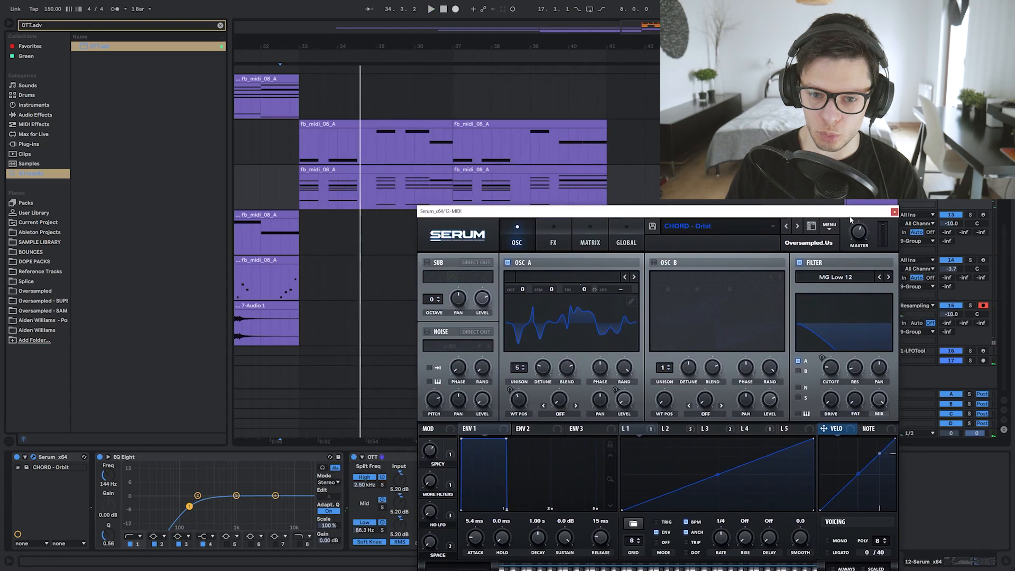
# Duplicate the clips on tracks 11 and 12 to bars 41–49 and automate track 12's MORE FILTERS to jump to 1.00 at bar 41
pyautogui.click(408, 122)
pyautogui.hotkey('ctrl', 'd')
pyautogui.scroll(1, 512, 117)
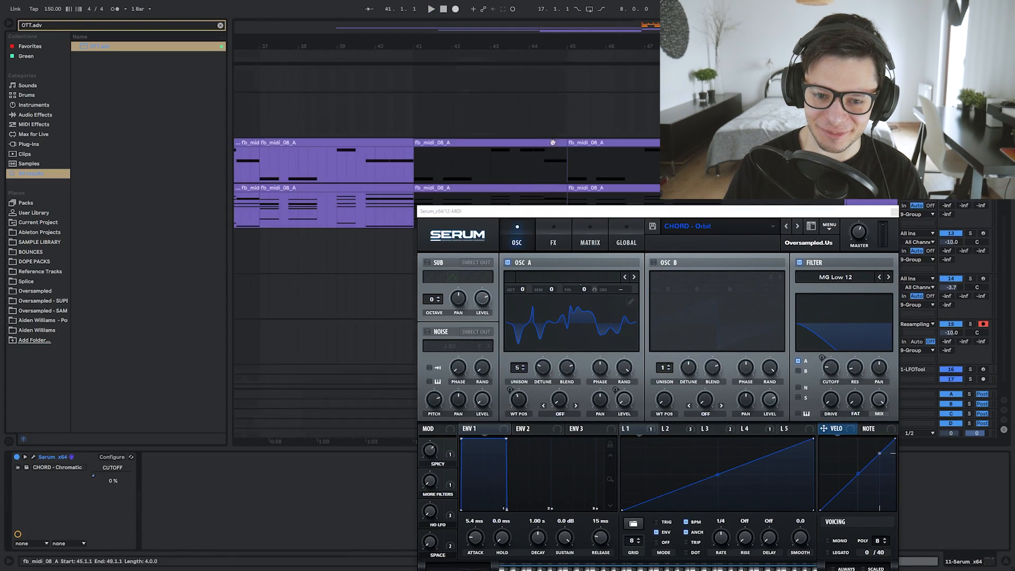
pyautogui.scroll(-5, 417, 164)
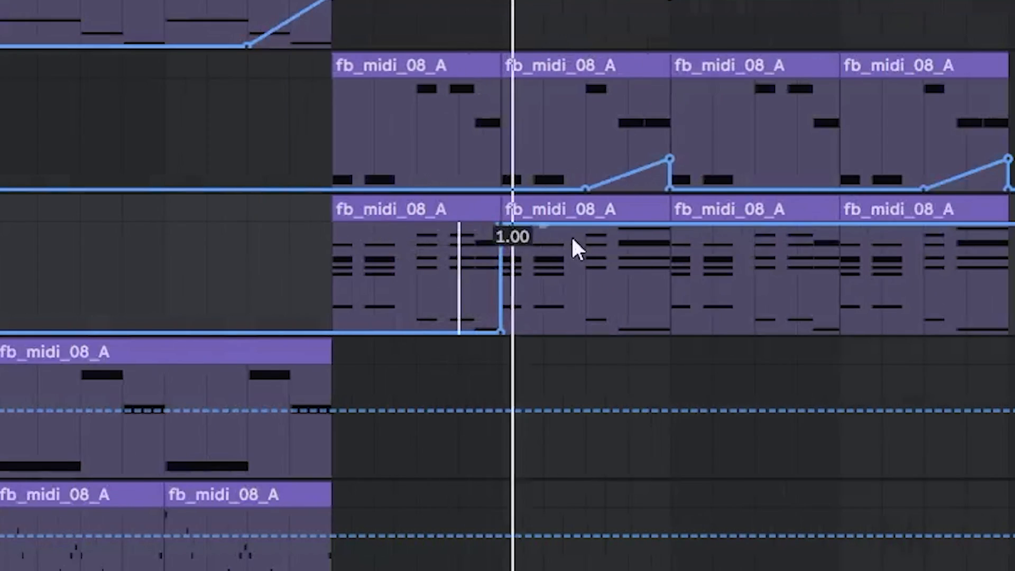
pyautogui.moveTo(478, 253); pyautogui.dragTo(690, 253)
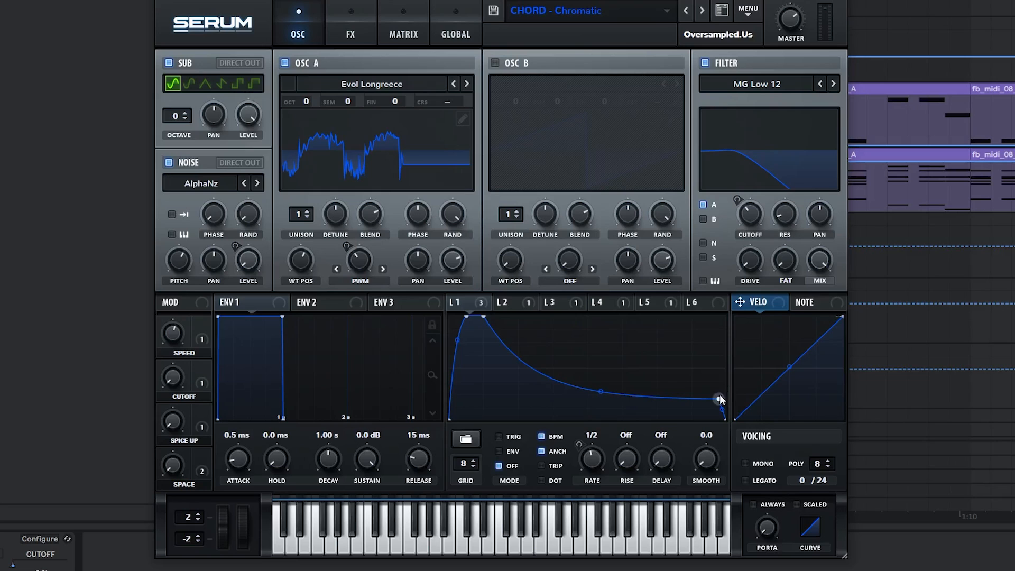
# In track 11's Serum, lower the tail of LFO 1, modulate the sub level with it, and enable the sub's Direct Out
pyautogui.moveTo(720, 399)
pyautogui.mouseDown()
pyautogui.moveTo(706, 422)
pyautogui.moveTo(712, 413)
pyautogui.mouseUp()
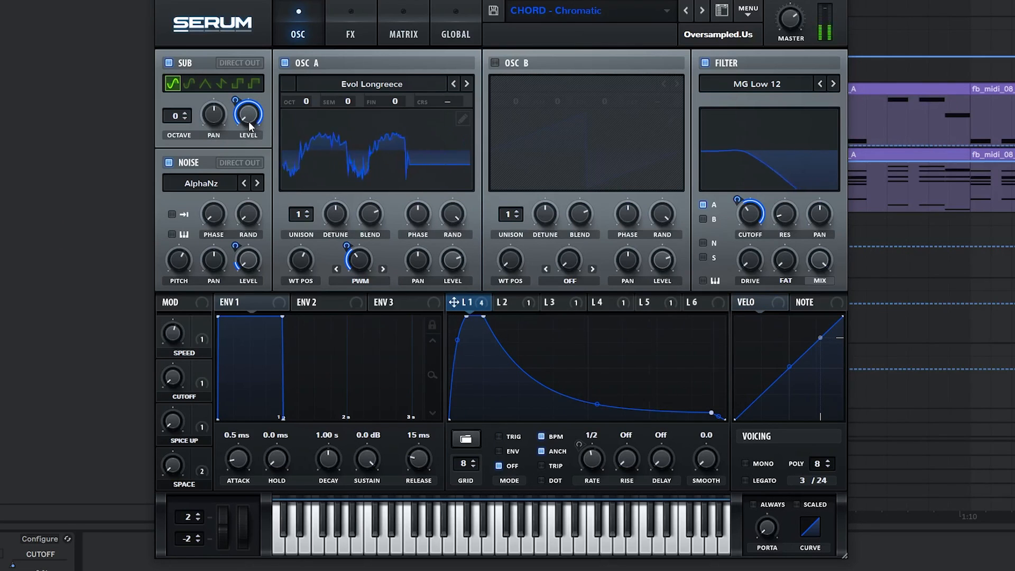
pyautogui.click(247, 62)
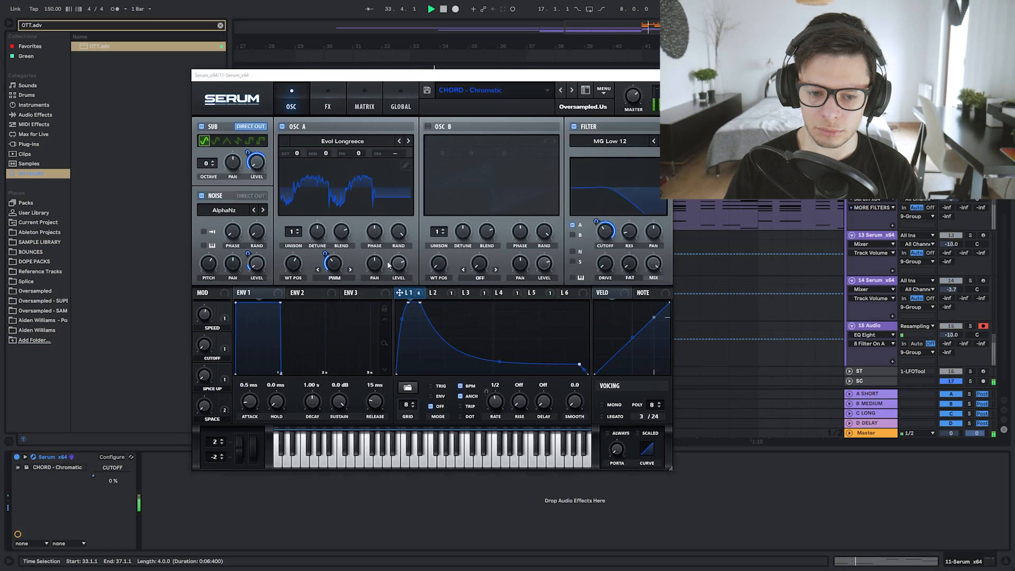
pyautogui.click(667, 71)
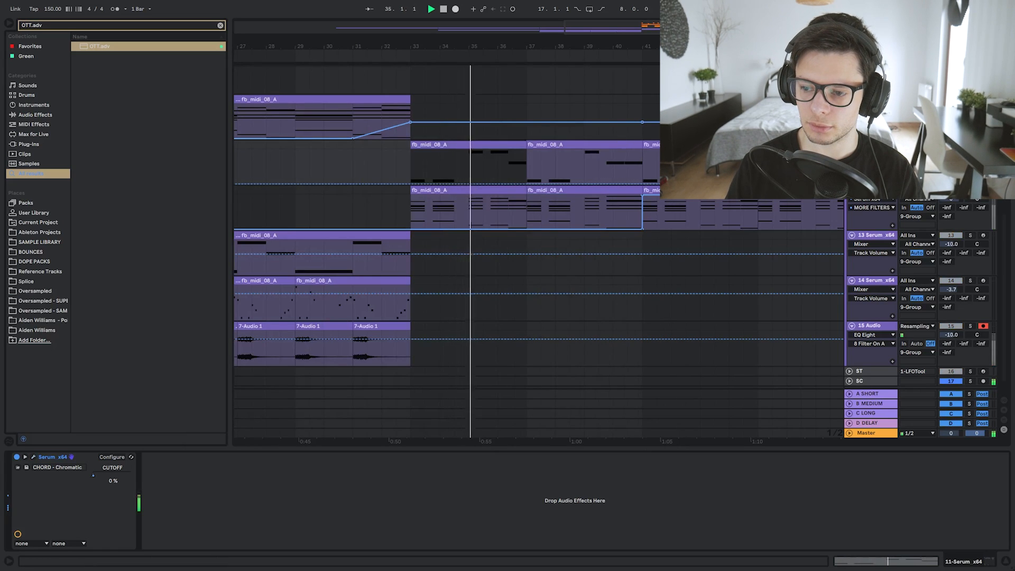
# Set track 12's volume to -1.8, duplicate it as track 13, and delete the duplicate's clips between bars 33 and 41
pyautogui.moveTo(951, 199); pyautogui.dragTo(957, 198)
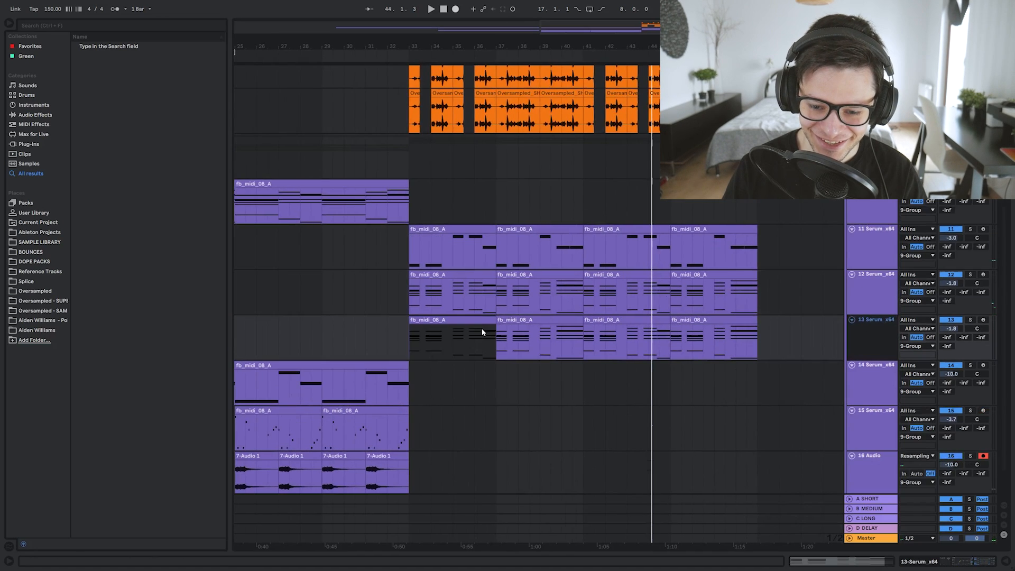
pyautogui.moveTo(436, 320); pyautogui.dragTo(449, 321)
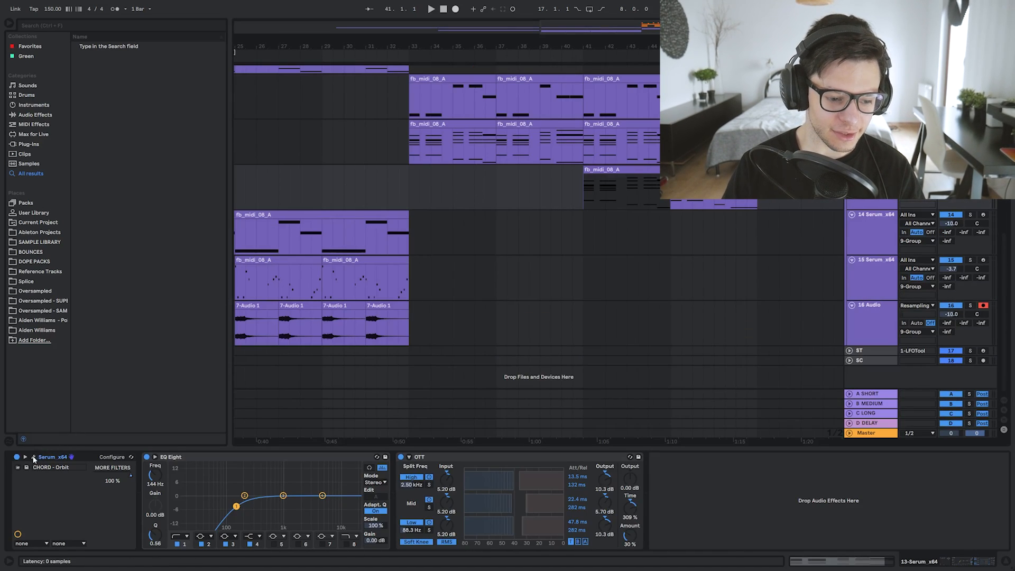
# Load the LEAD - Molecular preset in track 13's Serum
pyautogui.click(33, 458)
pyautogui.click(33, 457)
pyautogui.click(33, 457)
pyautogui.click(278, 46)
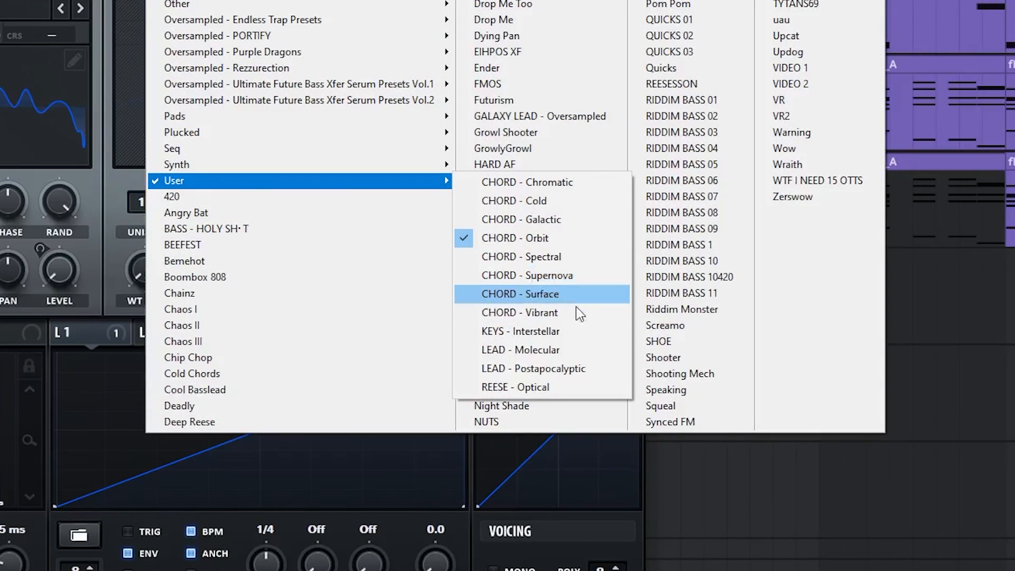
pyautogui.click(521, 350)
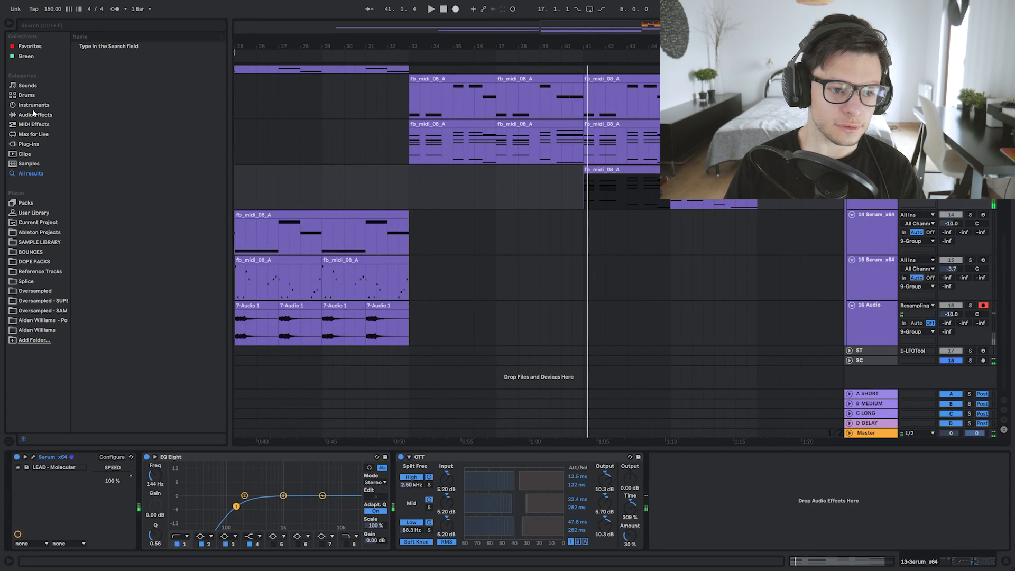
# Insert an Arpeggiator MIDI effect before Serum on track 13 and audition the clip at bar 41
pyautogui.click(42, 124)
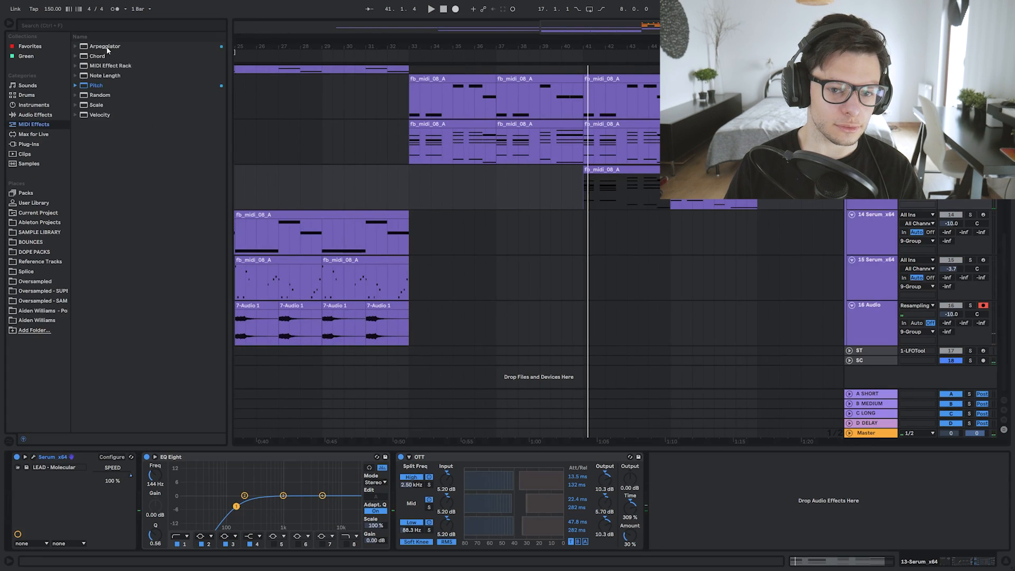
pyautogui.moveTo(624, 179); pyautogui.dragTo(133, 491)
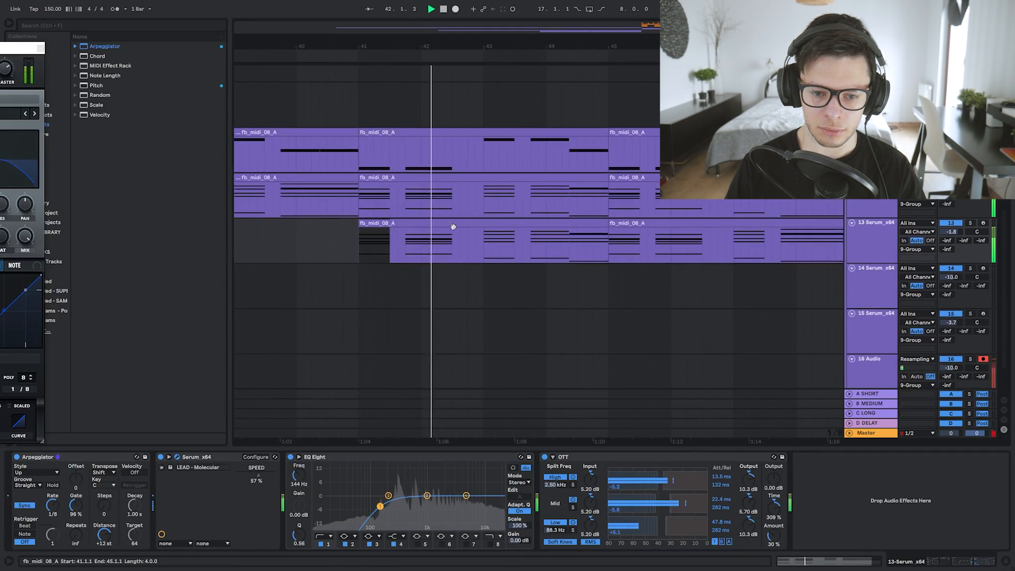
pyautogui.click(451, 223)
pyautogui.press('space')
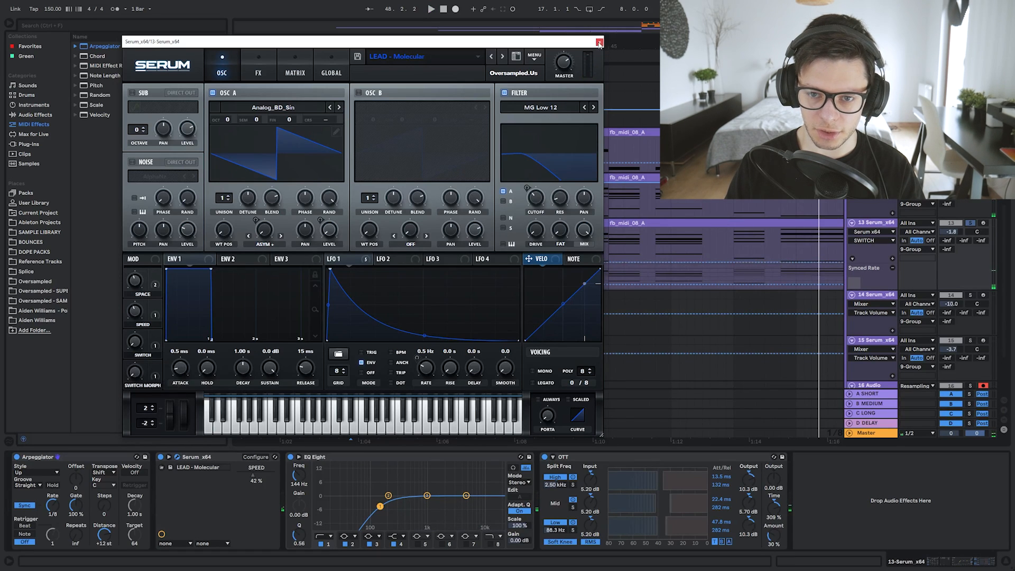
# Automate Serum's SWITCH macro on track 13 with a ramp from 41.4 up to about 0.52 at 42.3
pyautogui.click(599, 43)
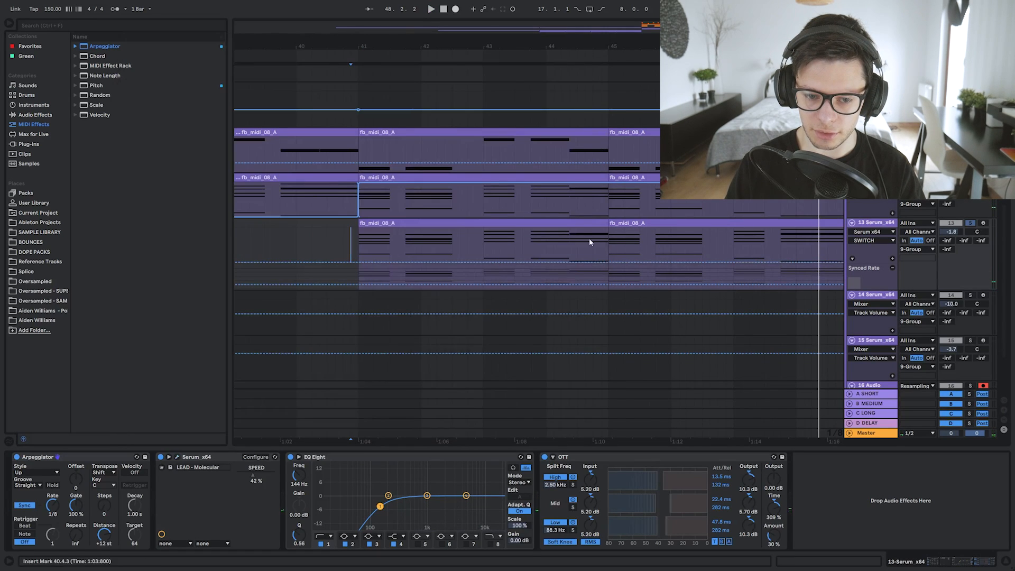
pyautogui.moveTo(400, 239); pyautogui.dragTo(400, 258)
pyautogui.press('space')
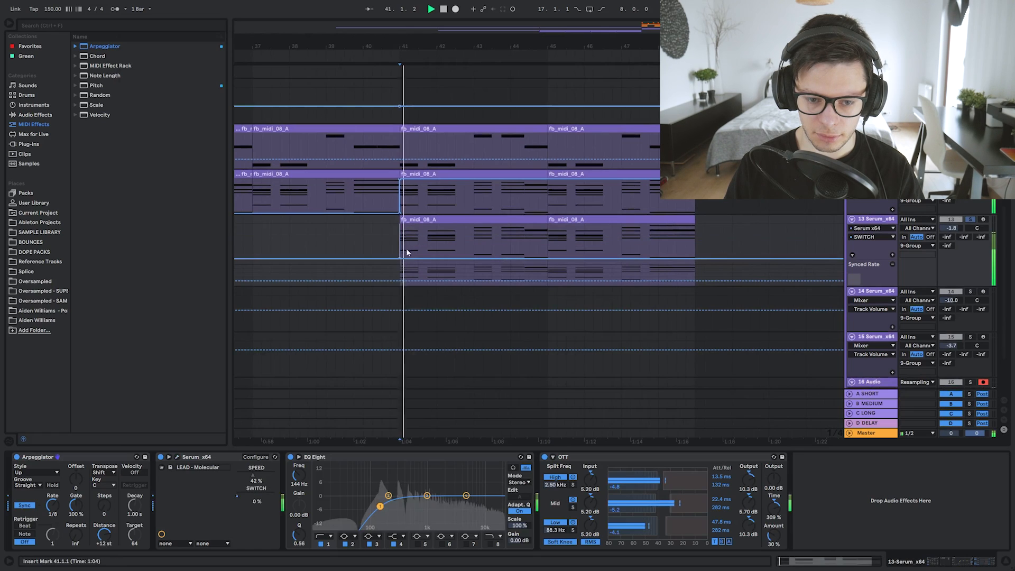
pyautogui.scroll(4, 410, 247)
pyautogui.click(449, 257)
pyautogui.press('space')
pyautogui.click(502, 246)
pyautogui.moveTo(509, 258); pyautogui.dragTo(509, 241)
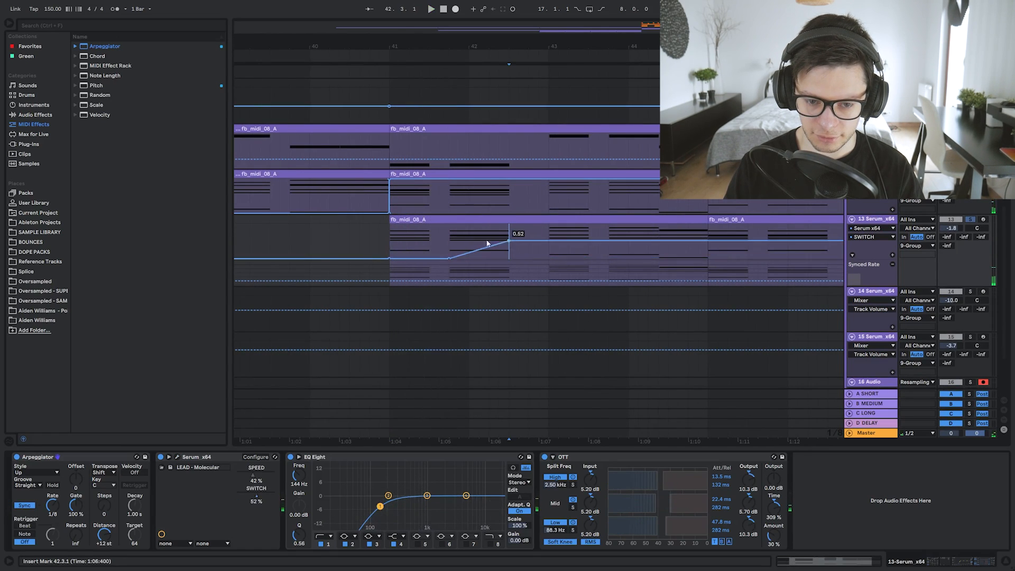
pyautogui.click(450, 242)
pyautogui.press('space')
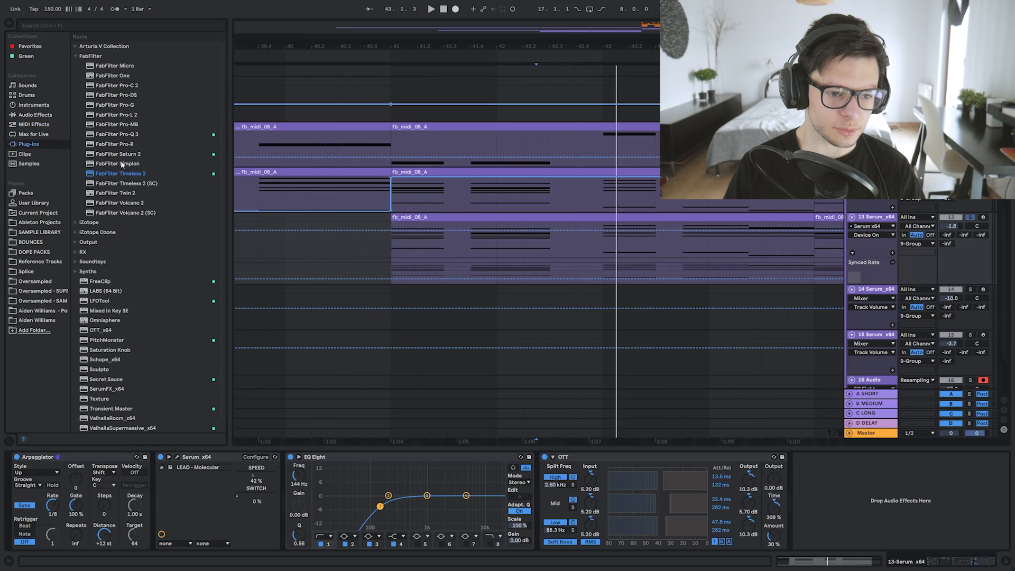
# Add FabFilter Timeless 2 at the end of track 13's chain, sync both delays to note values, and turn the wet mix fully down
pyautogui.click(134, 173)
pyautogui.doubleClick(134, 174)
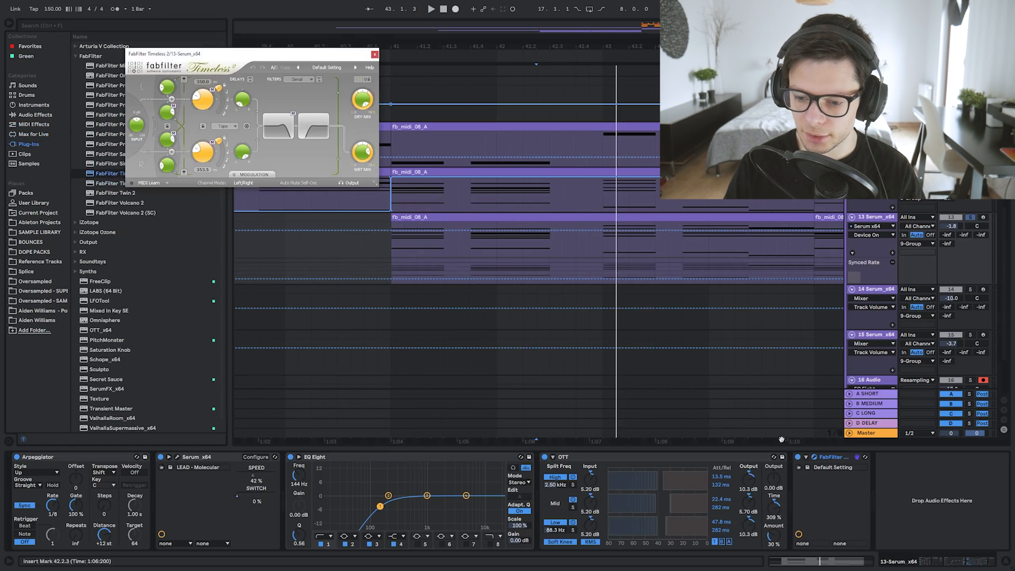
pyautogui.click(340, 223)
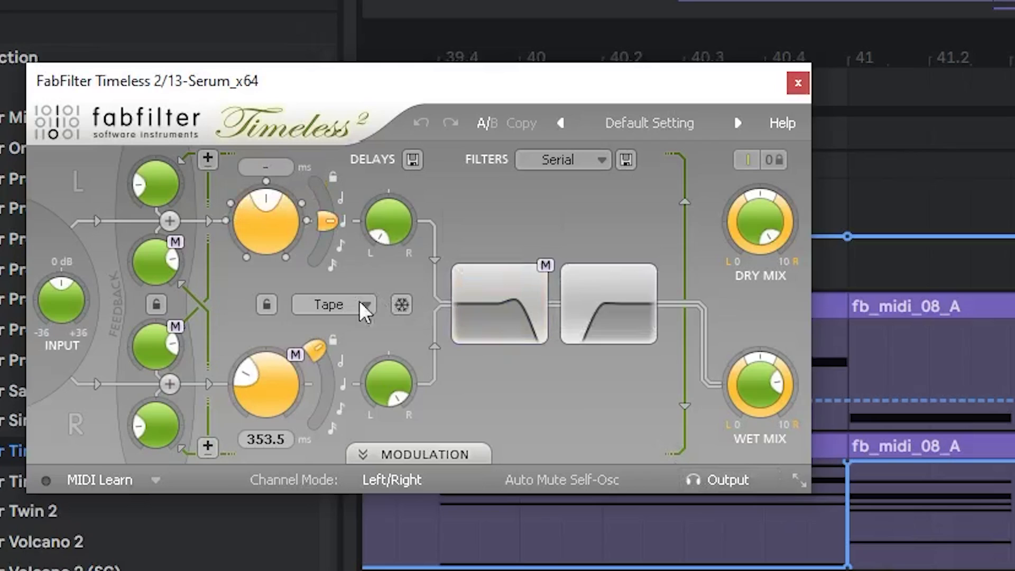
pyautogui.click(331, 387)
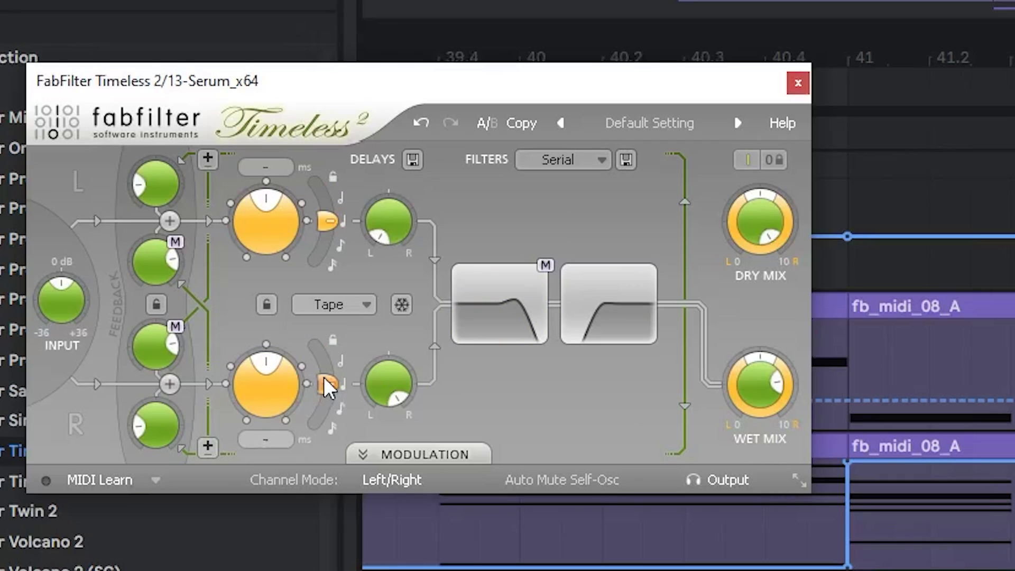
pyautogui.click(329, 238)
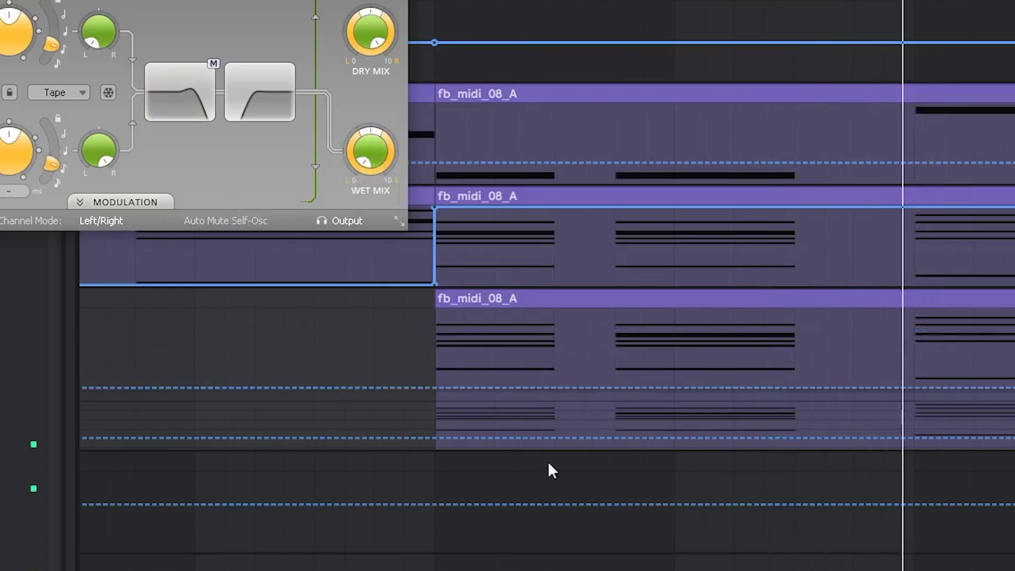
# Automate Timeless 2's Wet Level to rise in the gaps between track 13's chords and drop back at each following chord
pyautogui.click(553, 366)
pyautogui.click(553, 386)
pyautogui.doubleClick(615, 312)
pyautogui.click(674, 358)
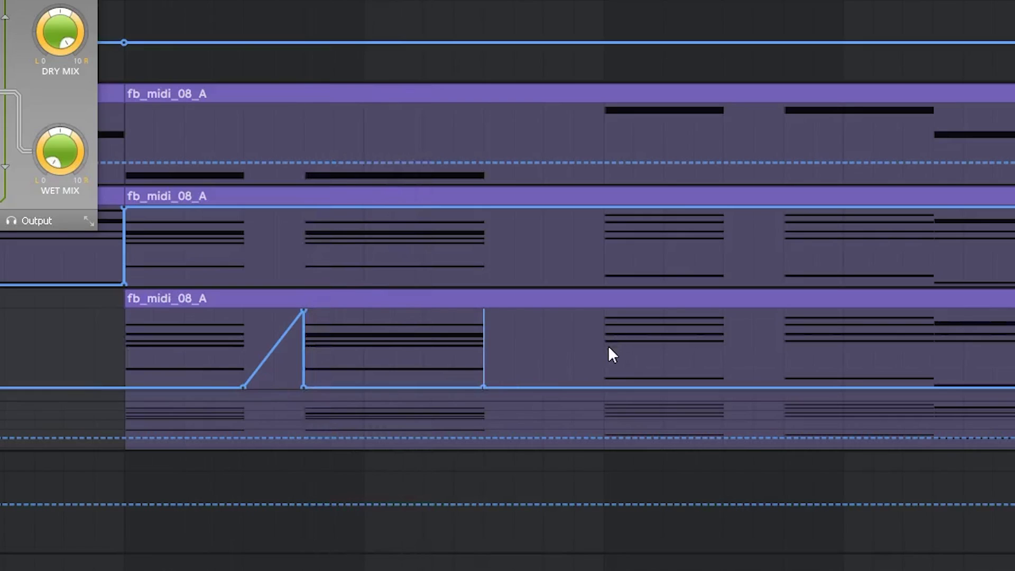
pyautogui.click(604, 313)
pyautogui.click(633, 387)
pyautogui.moveTo(632, 388); pyautogui.dragTo(604, 387)
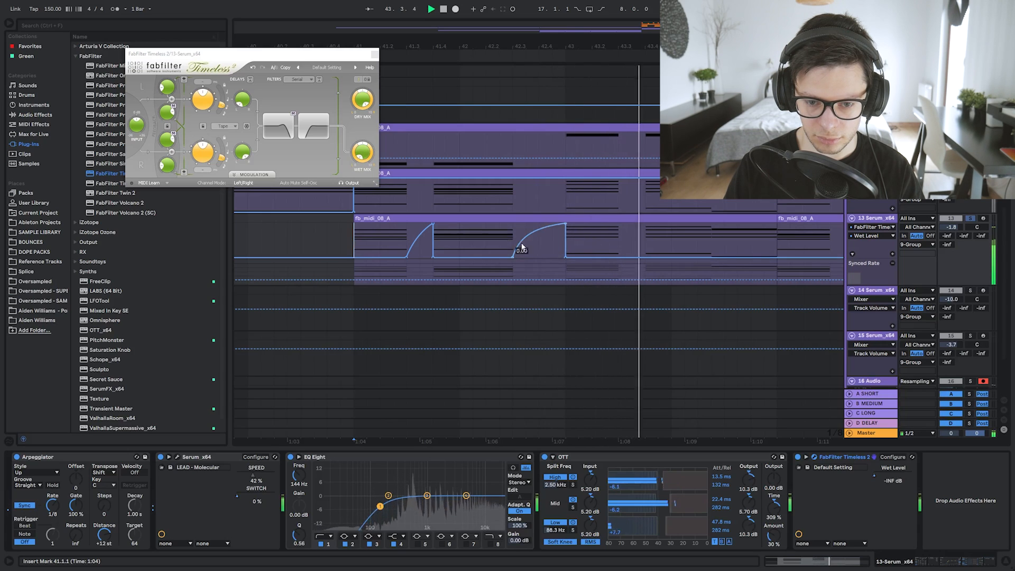
pyautogui.press('space')
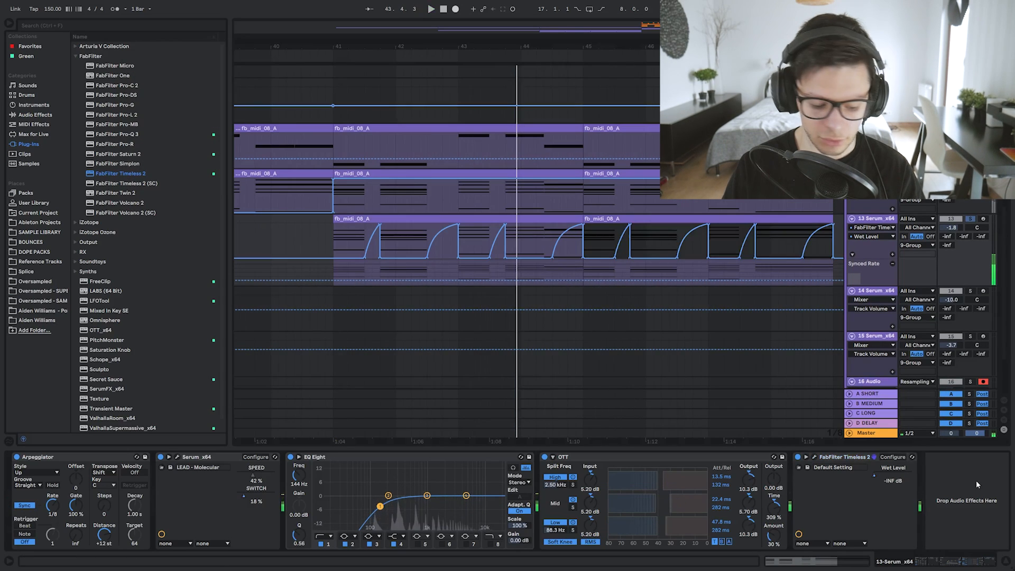
# Find THE ULTIMATE SPACE (oversampled.us) rack and add it after FabFilter Timeless 2 on track 13
pyautogui.hotkey('ctrl', 'f')
pyautogui.write('THE ULTIMATE SPACE')
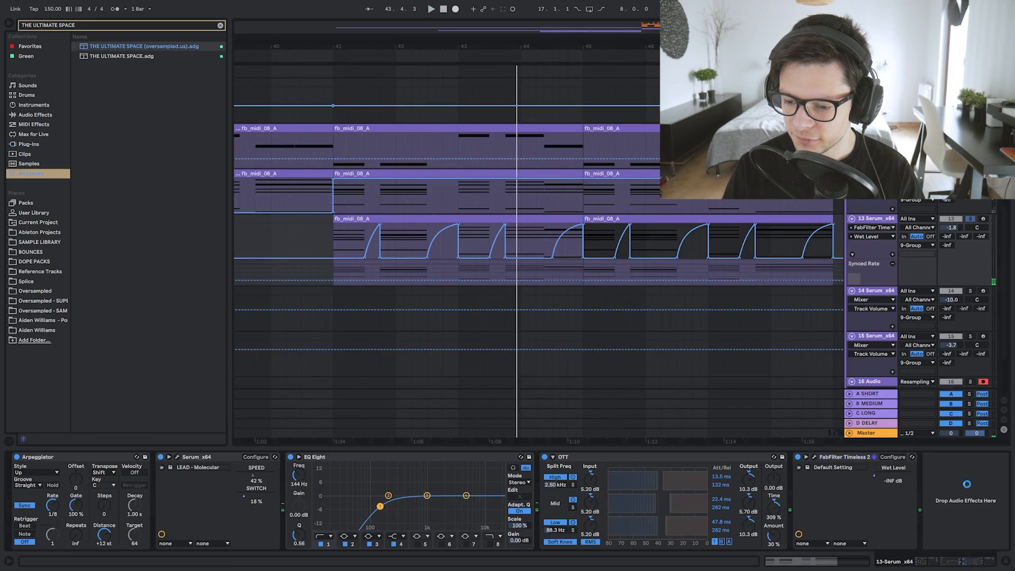
pyautogui.moveTo(975, 481); pyautogui.dragTo(975, 481)
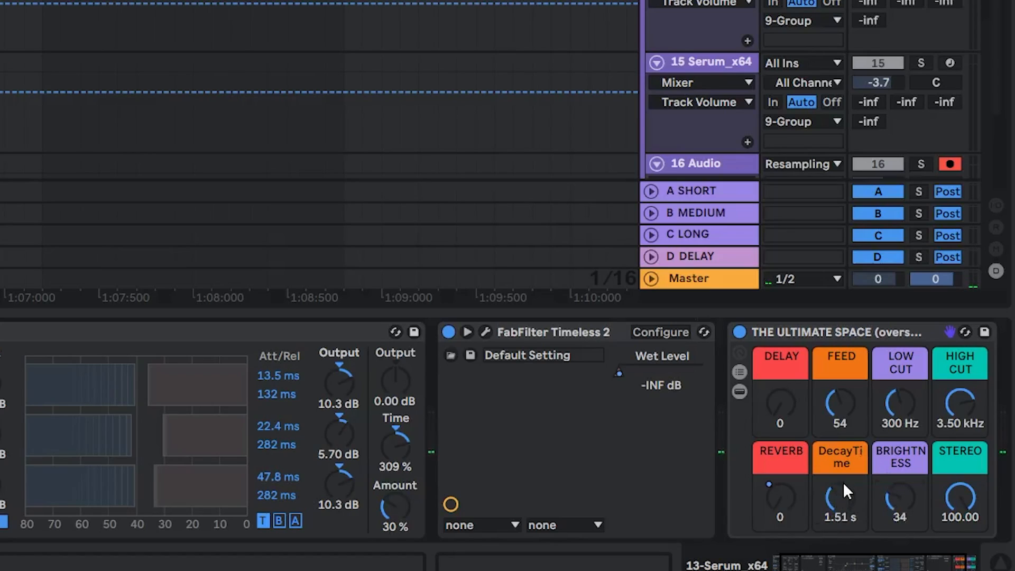
# Play the reverb ramps and duplicate track 13's REVERB automation from bars 41–43 to bars 43–45
pyautogui.press('space')
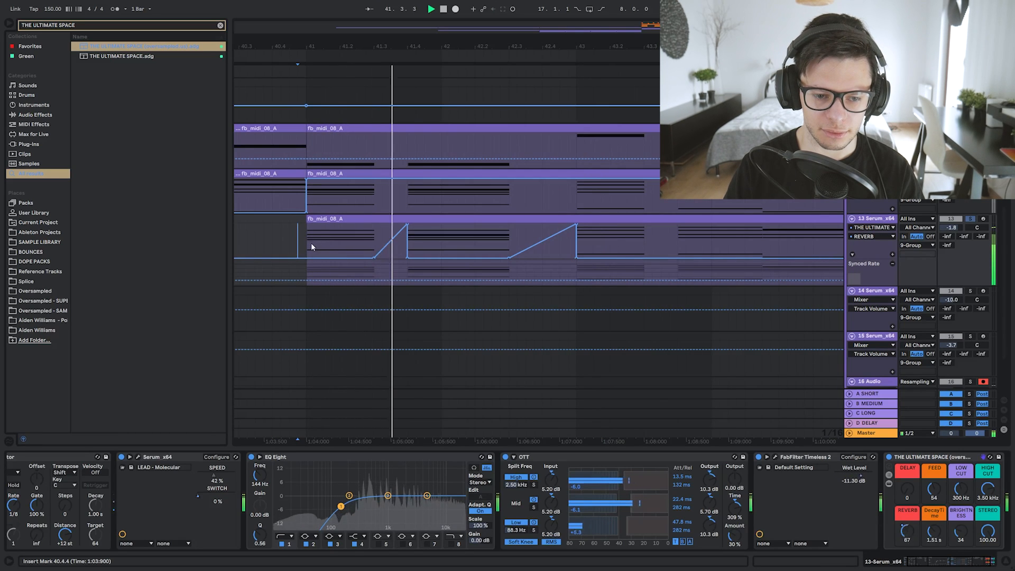
pyautogui.moveTo(309, 244); pyautogui.dragTo(576, 238)
pyautogui.hotkey('ctrl', 'd')
pyautogui.scroll(-1, 522, 234)
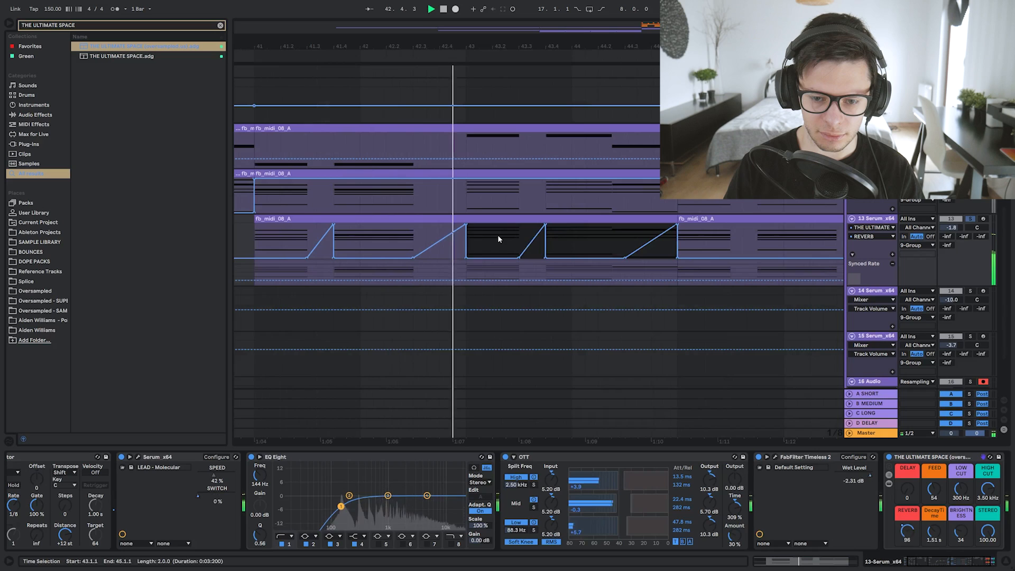
# Curve and lower the last REVERB ramp before bar 45, and duplicate the four-bar automation to bars 45–49
pyautogui.click(498, 239)
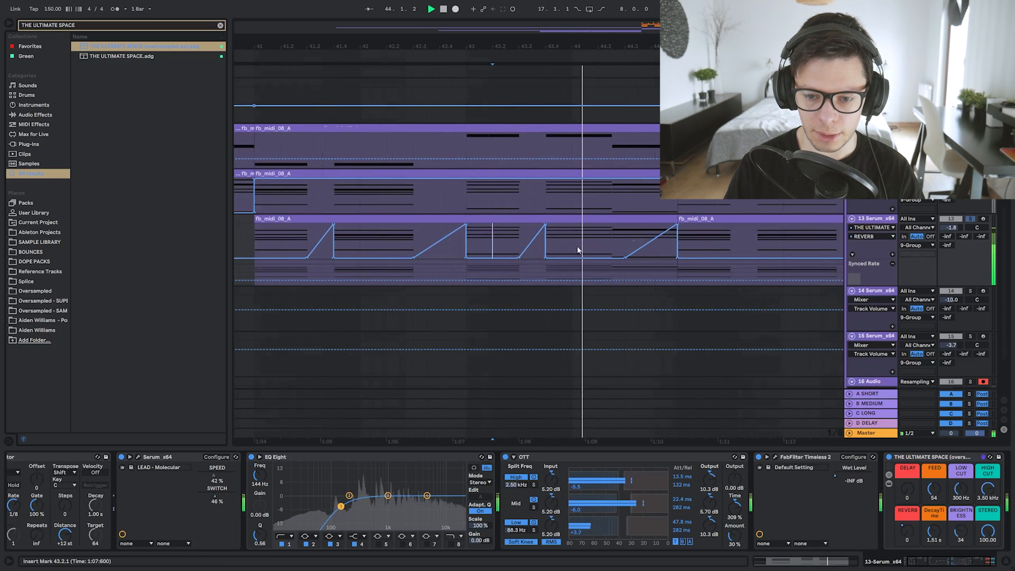
pyautogui.scroll(-2, 578, 251)
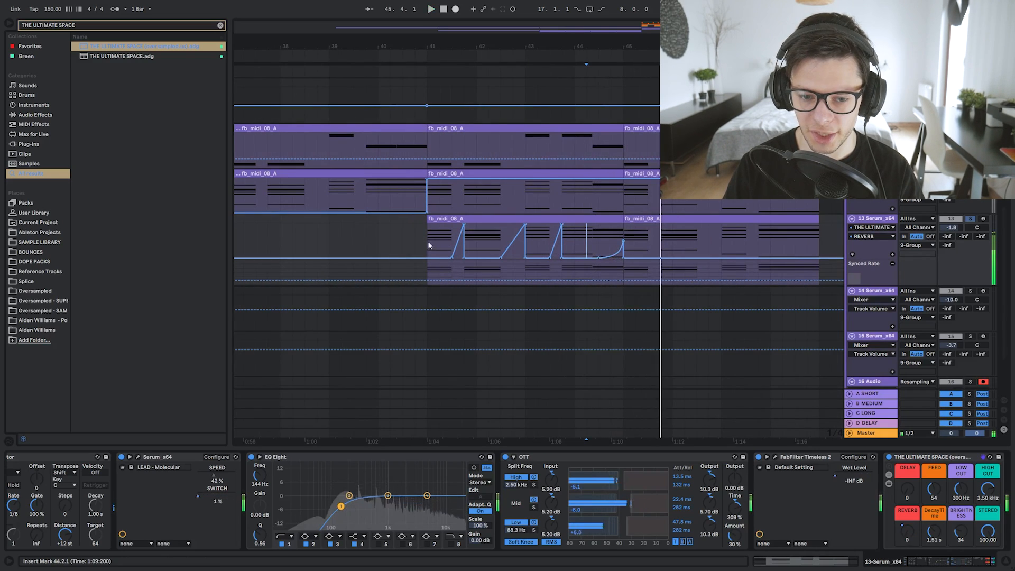
pyautogui.press('space')
pyautogui.moveTo(427, 241); pyautogui.dragTo(619, 238)
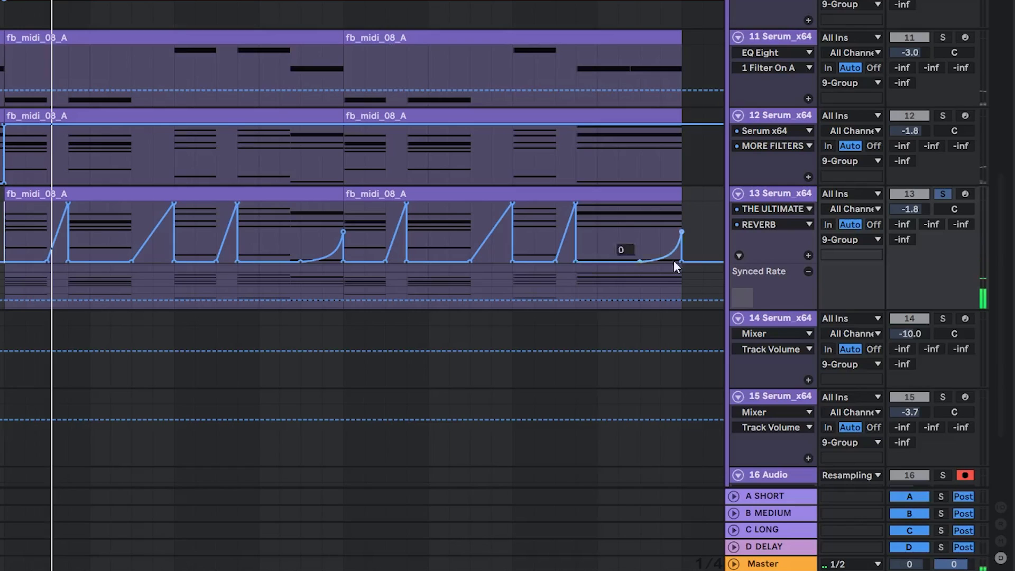
# Remove the extra automation lane from track 13 and add a separate lane for each automated envelope
pyautogui.click(808, 270)
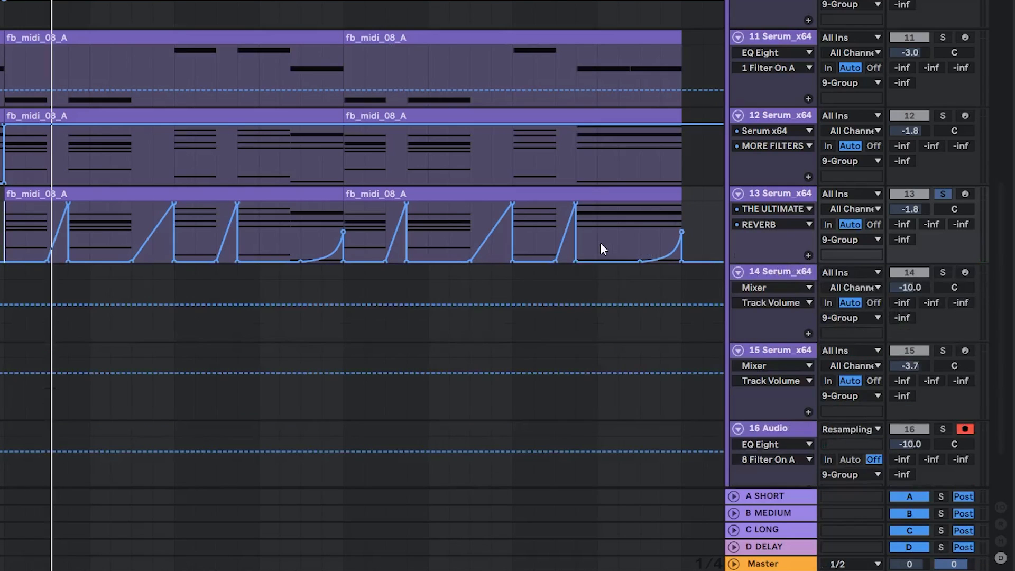
pyautogui.click(765, 209)
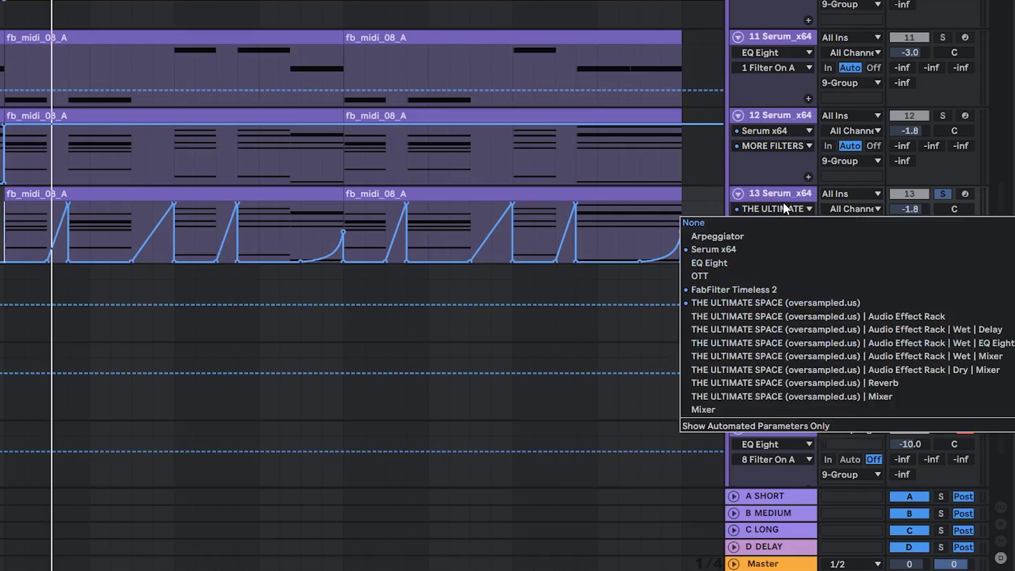
pyautogui.click(784, 204)
pyautogui.rightClick(762, 242)
pyautogui.click(760, 245)
pyautogui.rightClick(781, 246)
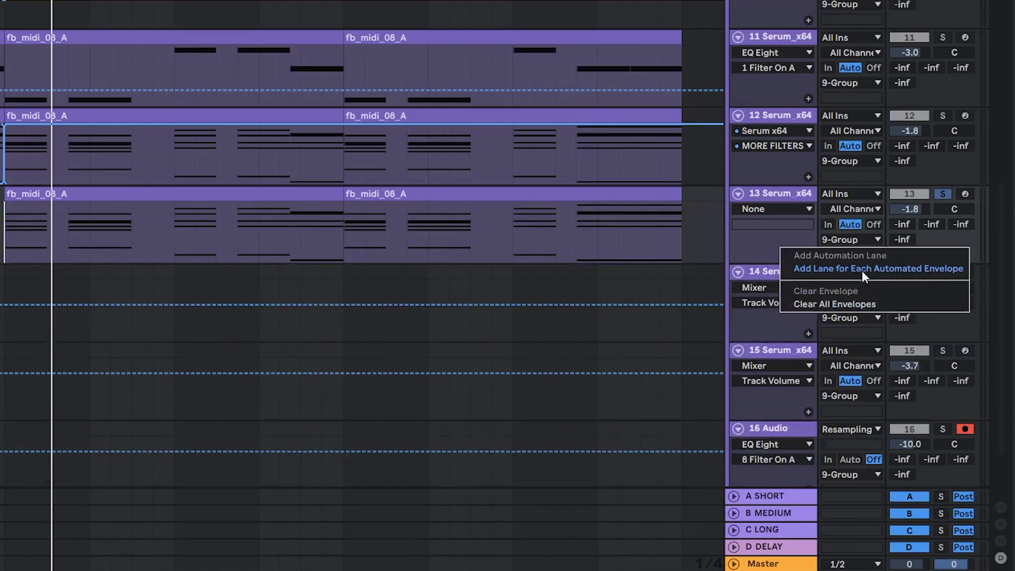
pyautogui.click(922, 271)
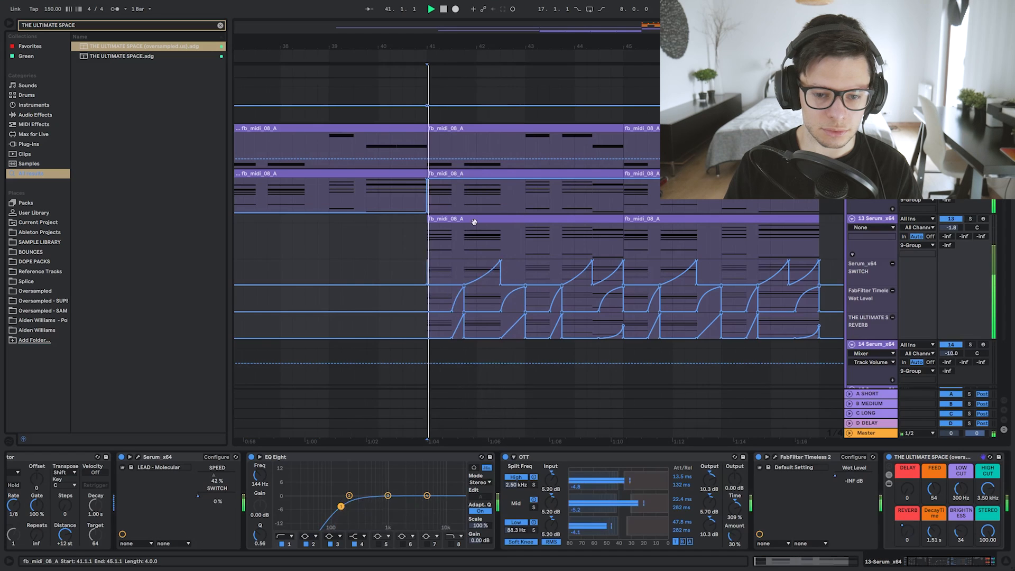
# Automate the Arpeggiator's Device On to switch off briefly before bar 45 and duplicate the automation to bars 45–49
pyautogui.click(410, 246)
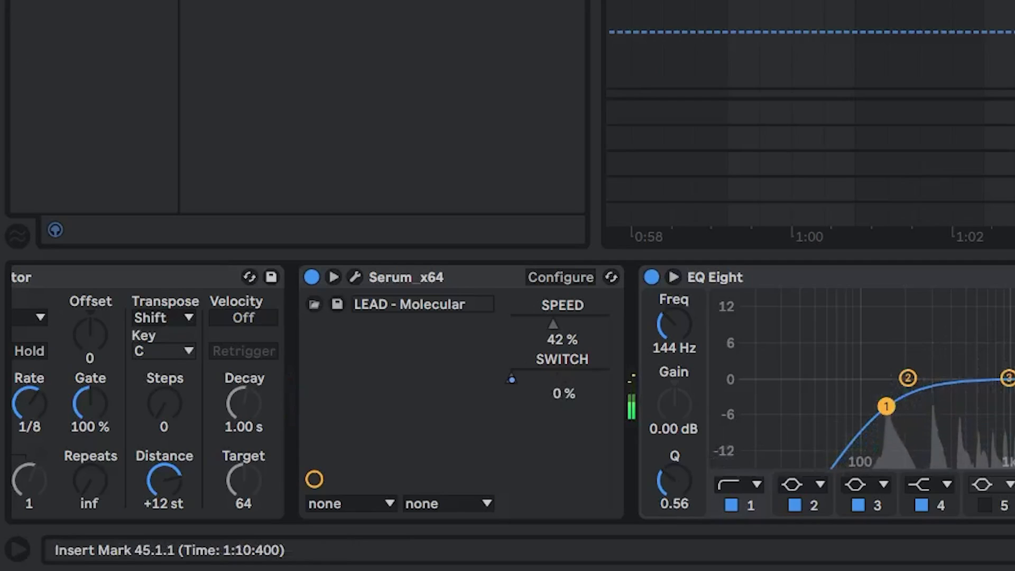
pyautogui.hscroll(-2, 32, 302)
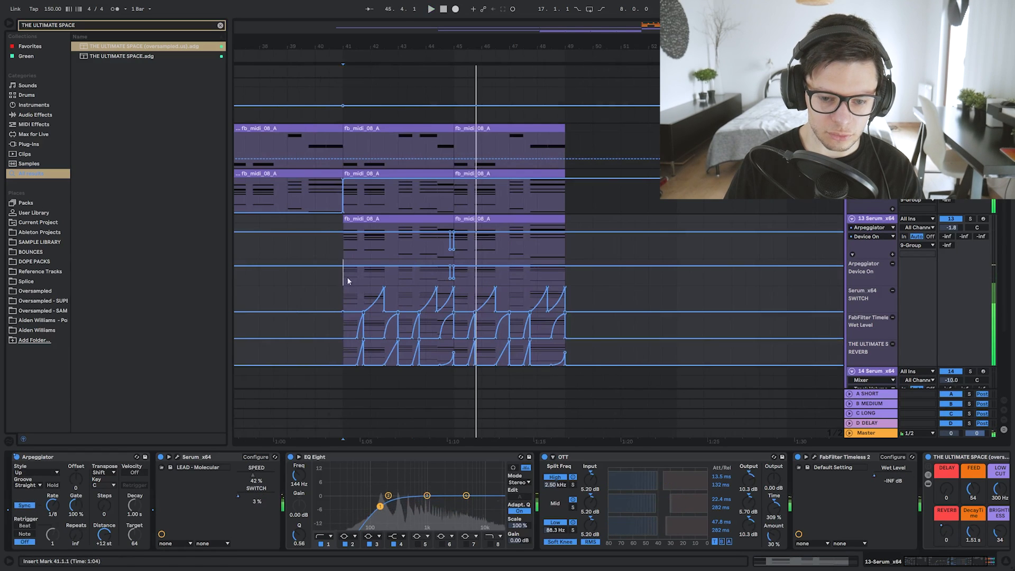
pyautogui.click(529, 275)
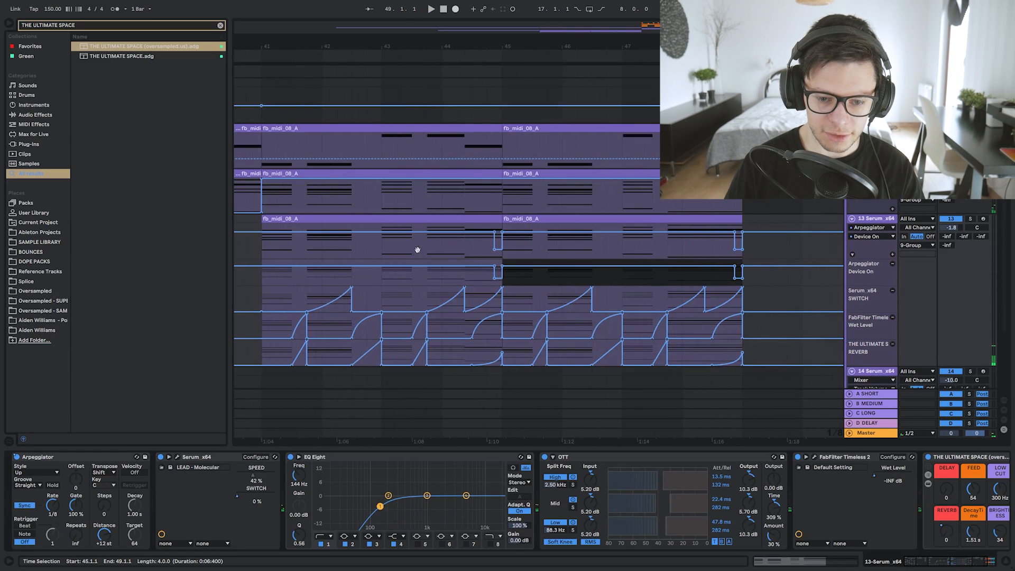
pyautogui.scroll(-2, 452, 254)
pyautogui.moveTo(469, 252); pyautogui.dragTo(433, 252)
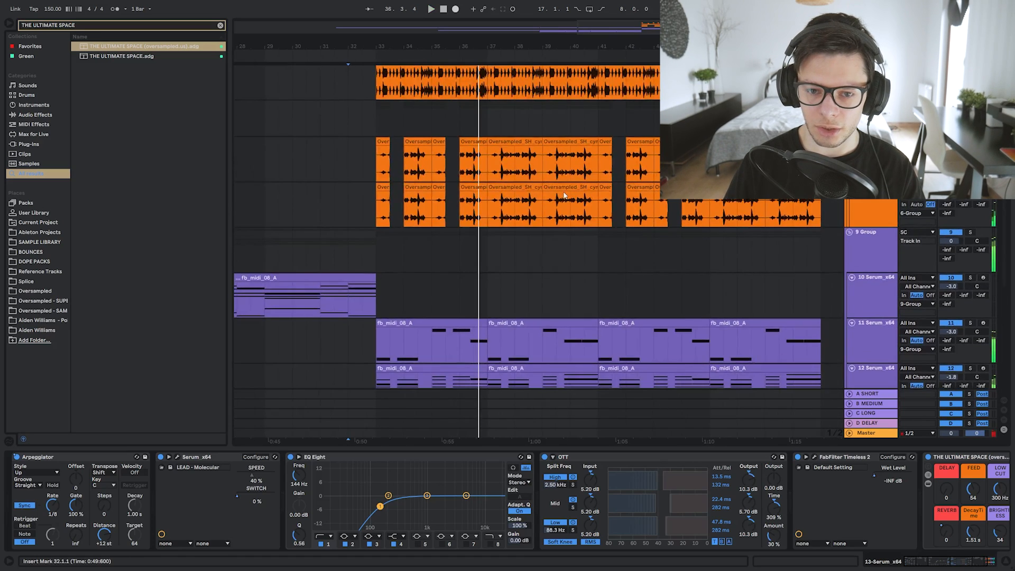
# Place sidechain trigger clips on track 2 to match the kick and snare hits from bar 33 onward
pyautogui.moveTo(584, 192); pyautogui.dragTo(562, 383)
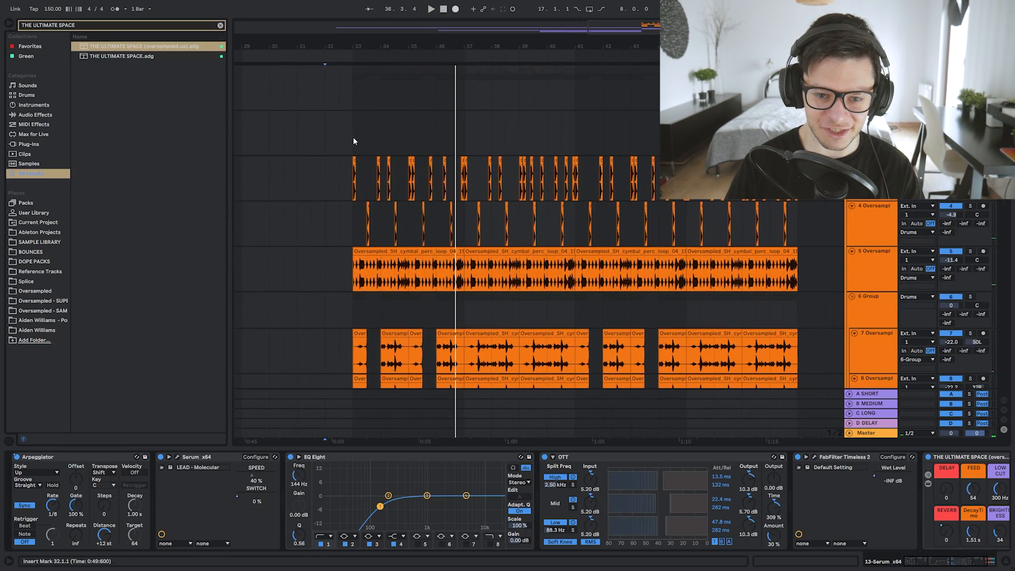
pyautogui.moveTo(353, 142); pyautogui.dragTo(468, 134)
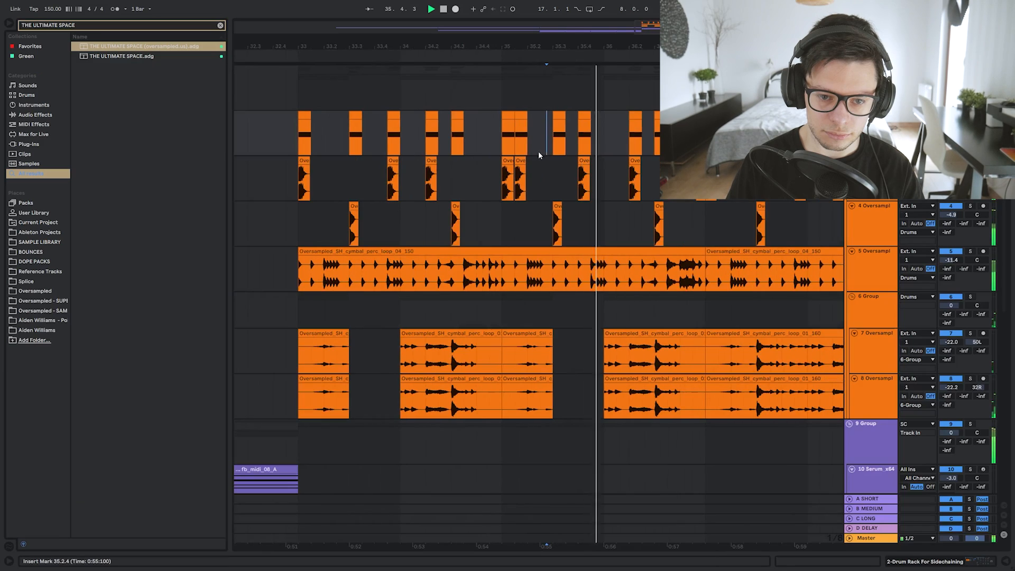
pyautogui.moveTo(594, 155); pyautogui.dragTo(499, 154)
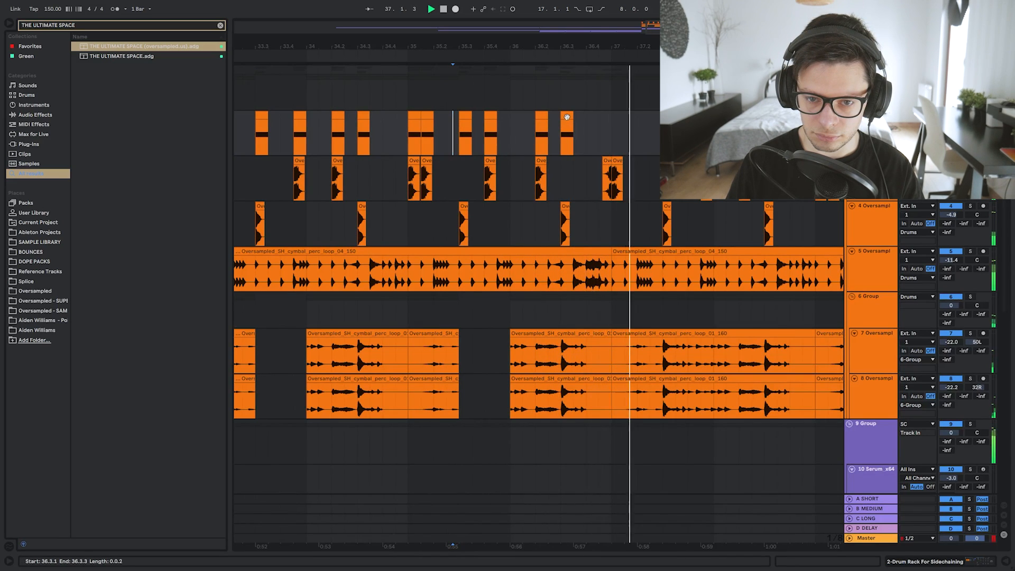
# Copy extra snare hits on track 4 to 40.1.3 and 40.4.1 and play the fill
pyautogui.moveTo(532, 208); pyautogui.dragTo(598, 207)
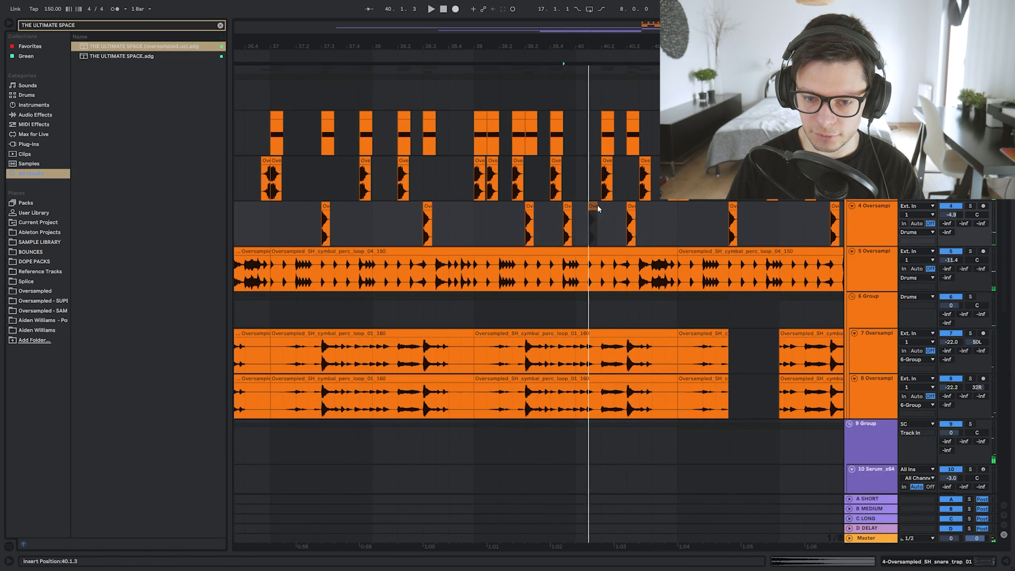
pyautogui.press('space')
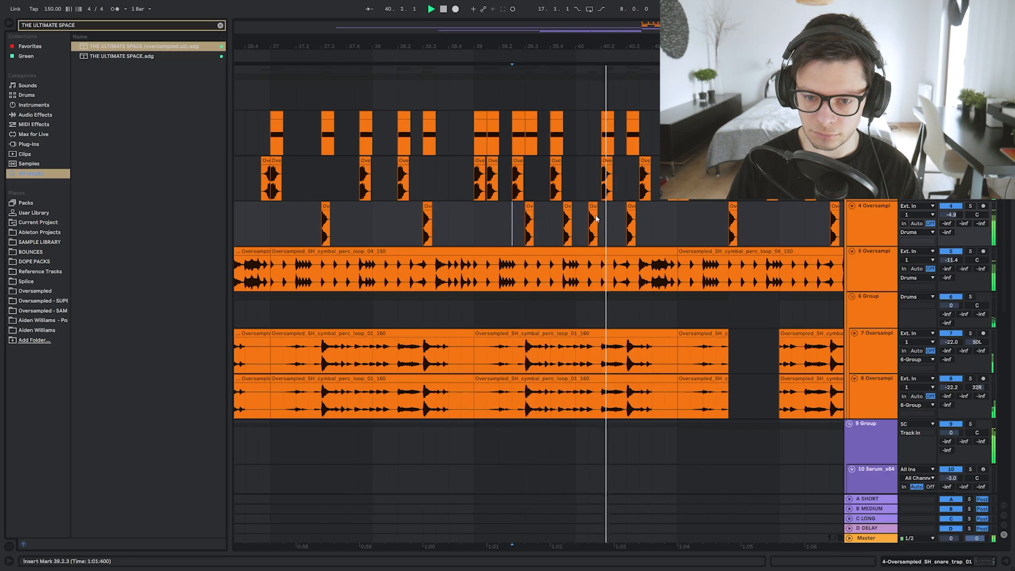
pyautogui.press('space')
pyautogui.moveTo(633, 207); pyautogui.dragTo(661, 207)
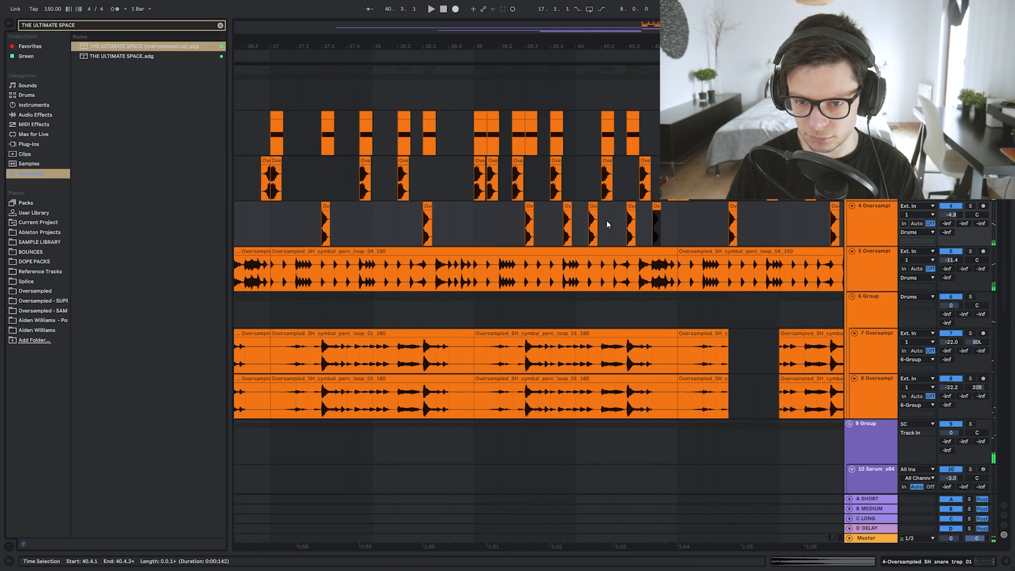
# Lower the LFO rate of LFOTool on the SC track to about 5.3 Hz and close the plug-in window
pyautogui.scroll(-3, 607, 224)
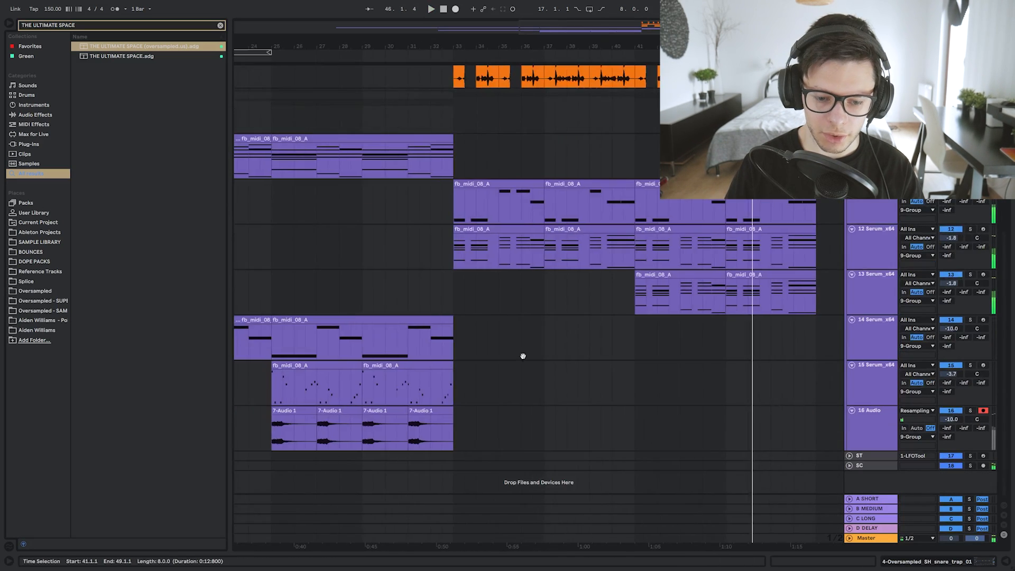
pyautogui.doubleClick(871, 465)
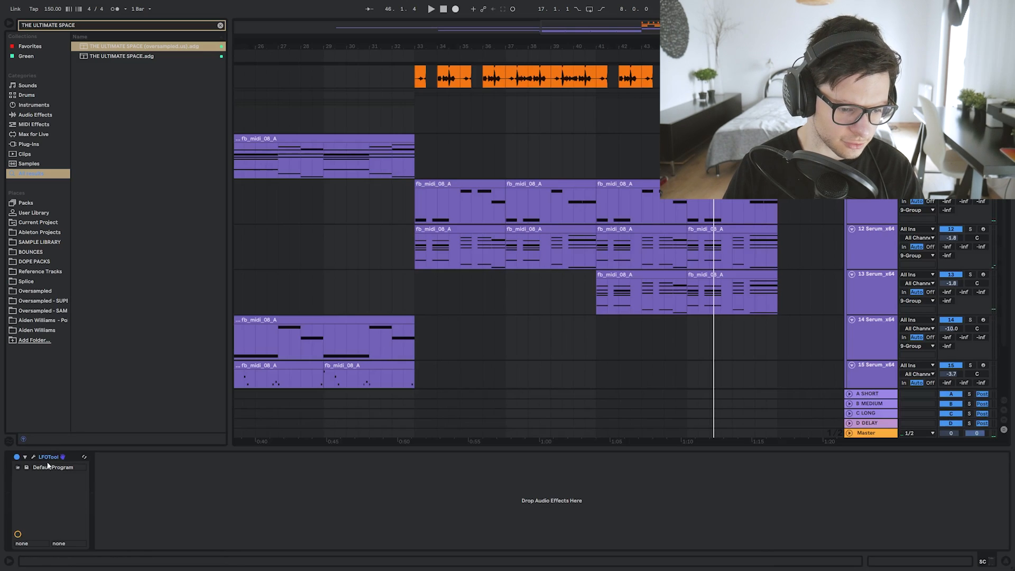
pyautogui.click(33, 457)
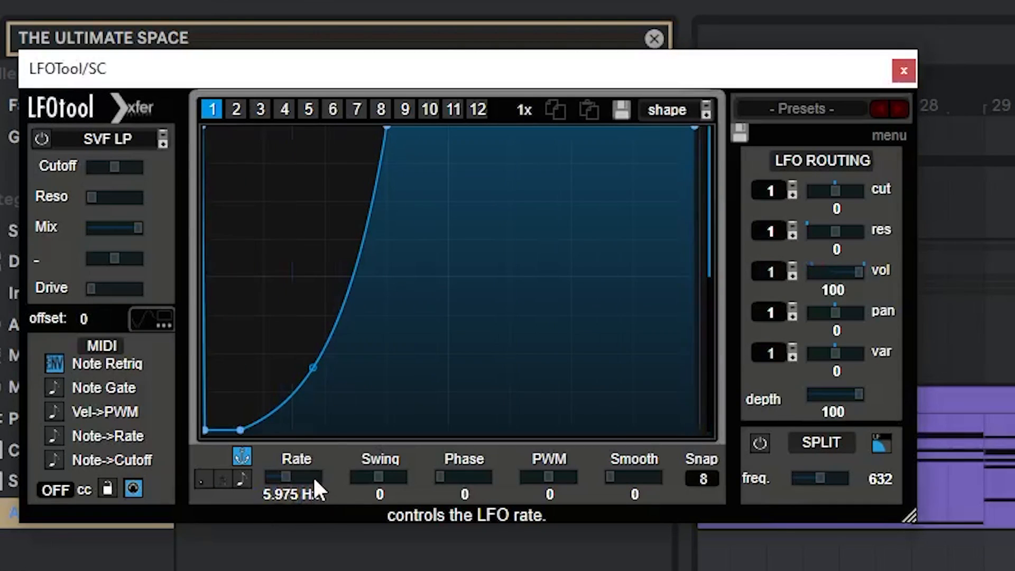
pyautogui.scroll(-1, 307, 477)
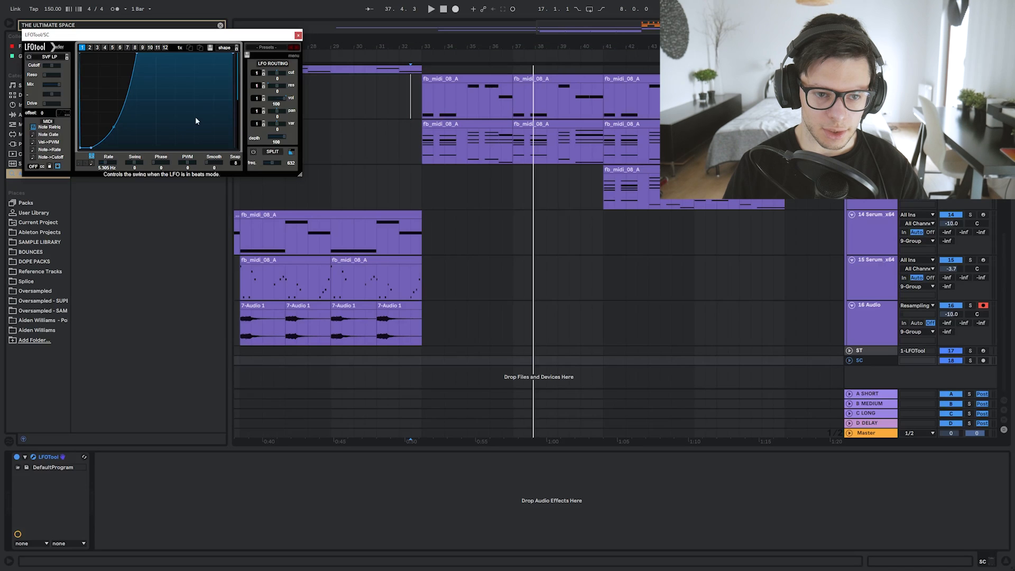
pyautogui.click(298, 36)
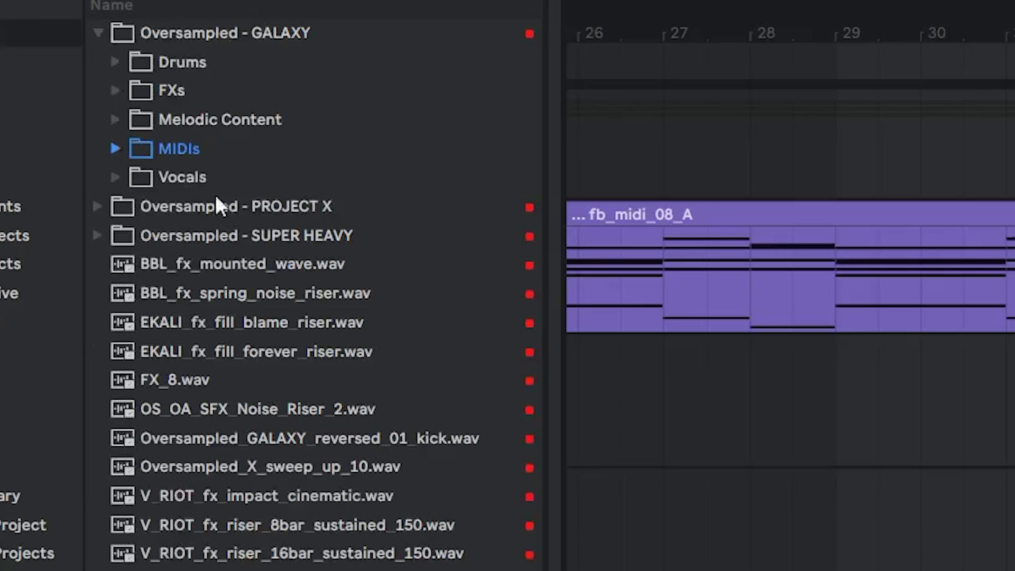
# Add vocal one shot 08_B from Oversampled - GALAXY's Vocal OneShots to a new audio track at 34.3
pyautogui.click(113, 95)
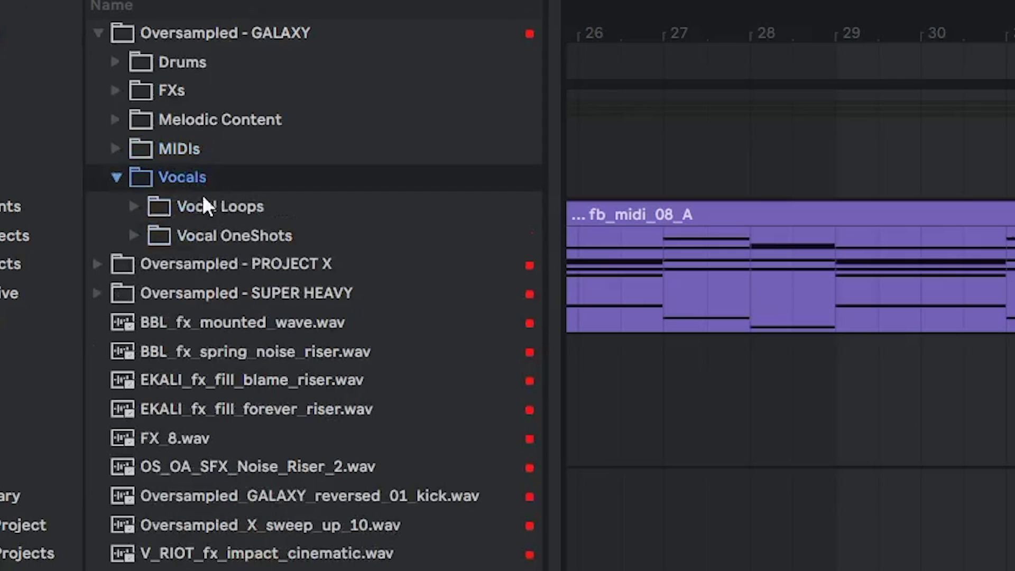
pyautogui.click(117, 115)
pyautogui.click(227, 234)
pyautogui.click(356, 474)
pyautogui.moveTo(351, 476); pyautogui.dragTo(1014, 468)
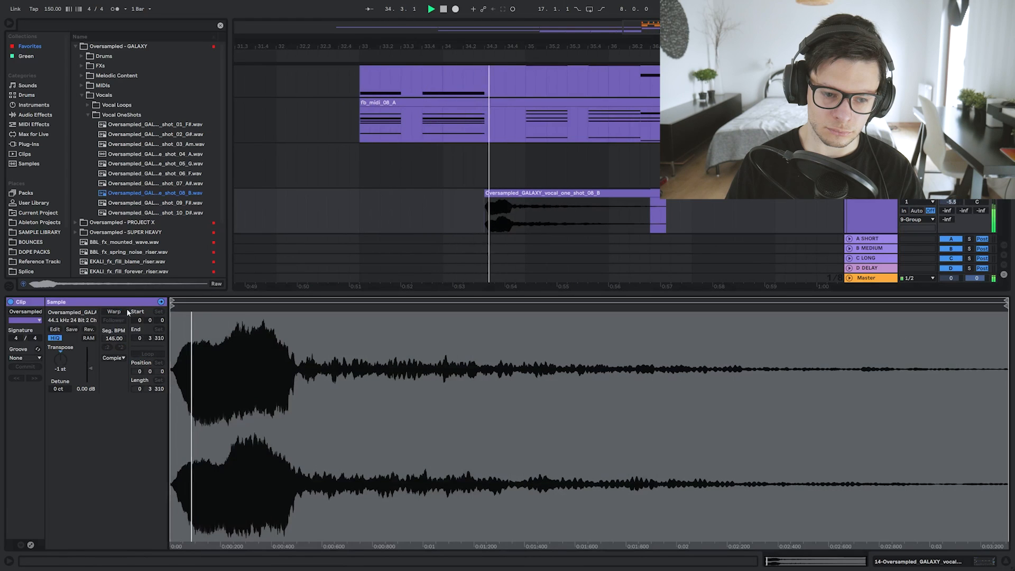
# Split the vocal one shot 08_B clip after its loud opening and delete the tail
pyautogui.click(516, 216)
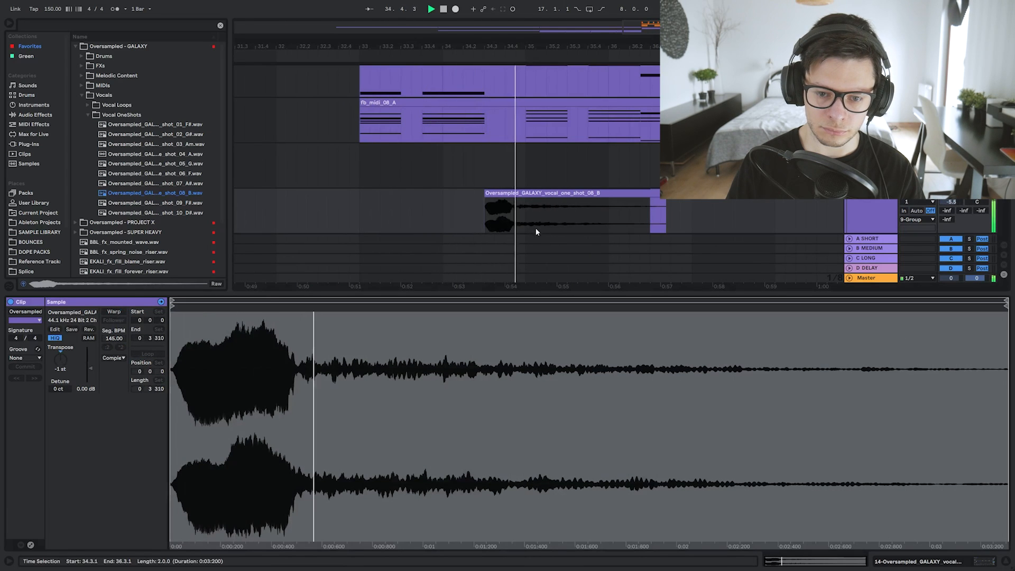
pyautogui.press('+')
pyautogui.hotkey('ctrl', 'e')
pyautogui.click(534, 192)
pyautogui.press('Delete')
# Replace the vocal with one shot 10_D# at 34.3.1 as two back-to-back chops ending at bar 35, and play them
pyautogui.click(185, 212)
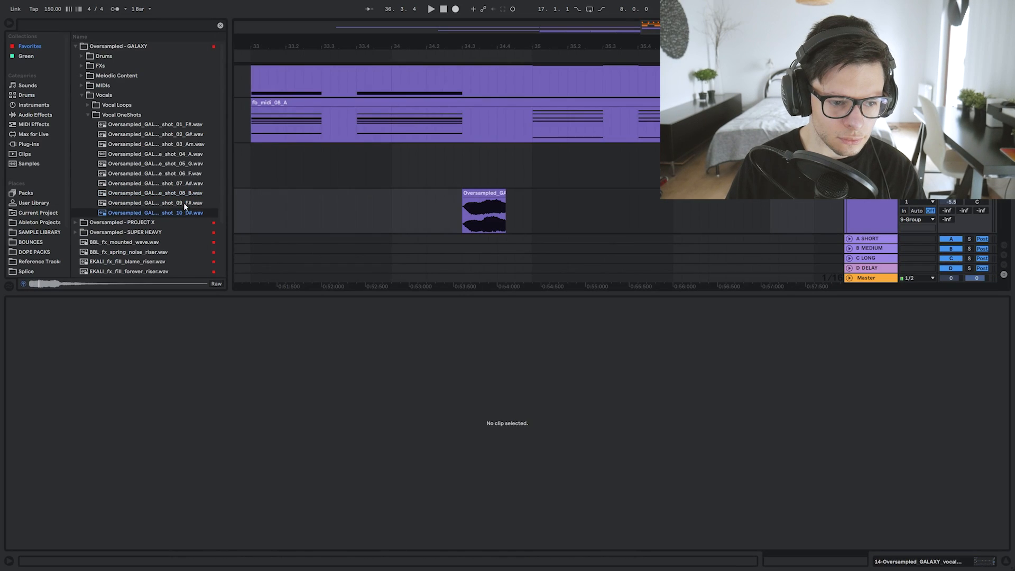
pyautogui.moveTo(185, 211); pyautogui.dragTo(461, 196)
pyautogui.press('space')
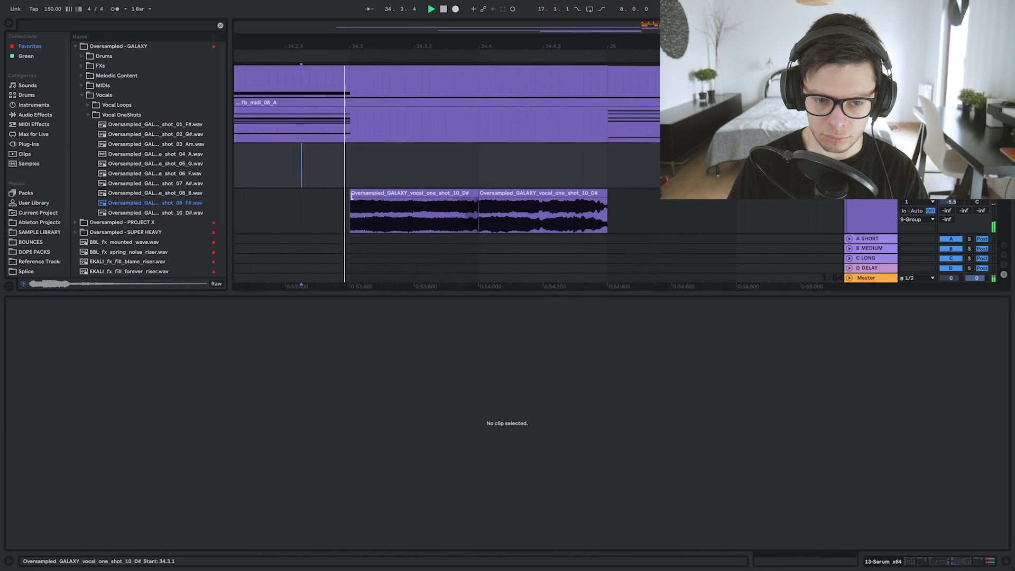
pyautogui.click(352, 197)
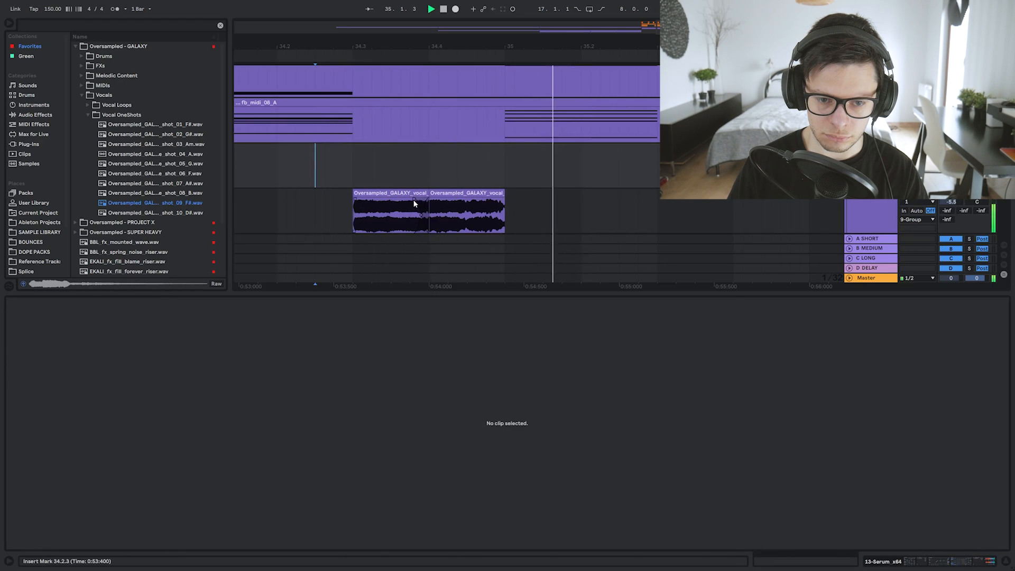
pyautogui.click(415, 204)
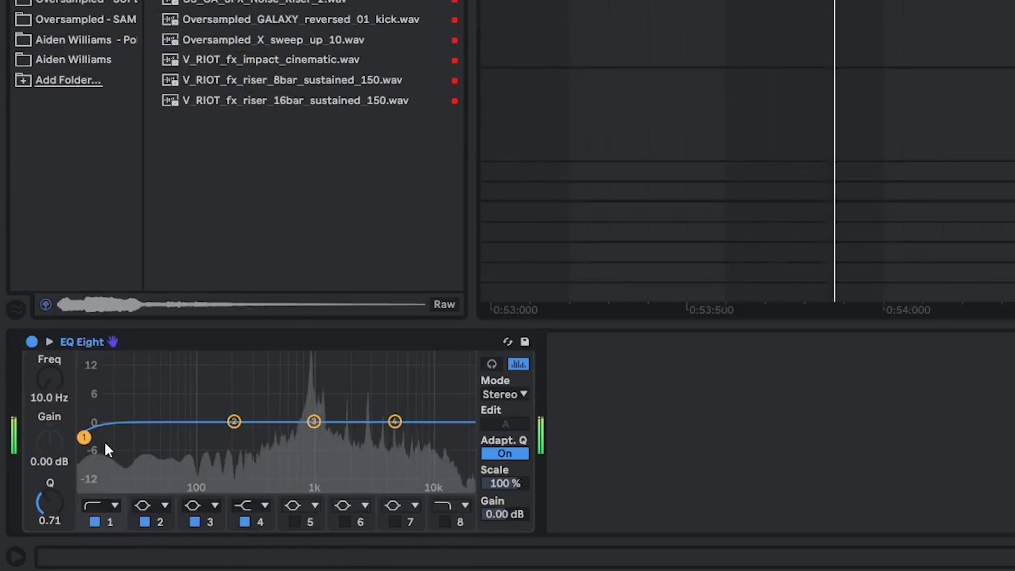
# Low-cut the vocal chops at about 758 Hz with EQ Eight and set OTT's main output to 9.75 dB
pyautogui.moveTo(84, 435); pyautogui.dragTo(301, 435)
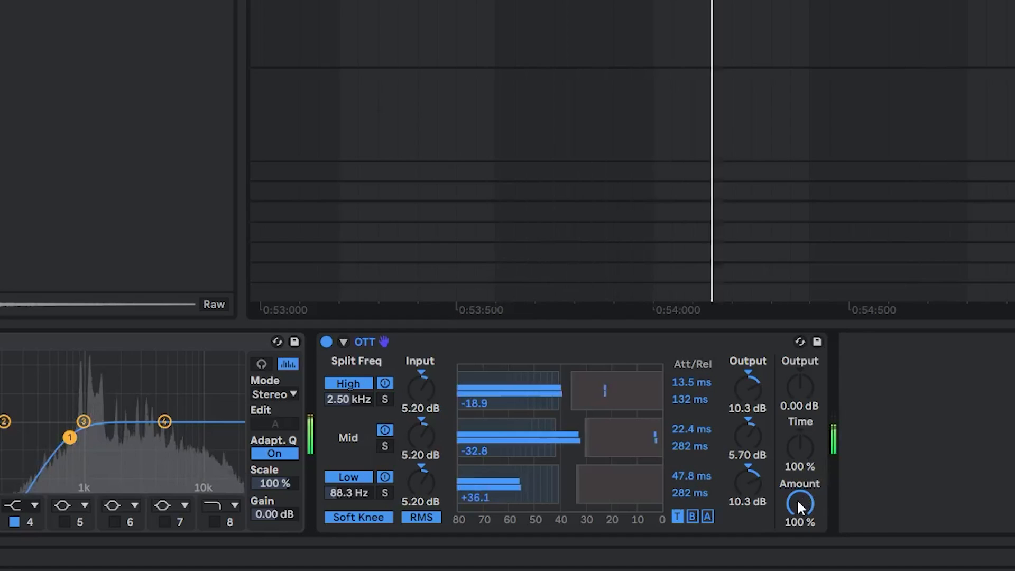
pyautogui.moveTo(802, 398)
pyautogui.mouseDown()
pyautogui.moveTo(802, 370)
pyautogui.moveTo(802, 398)
pyautogui.mouseUp()
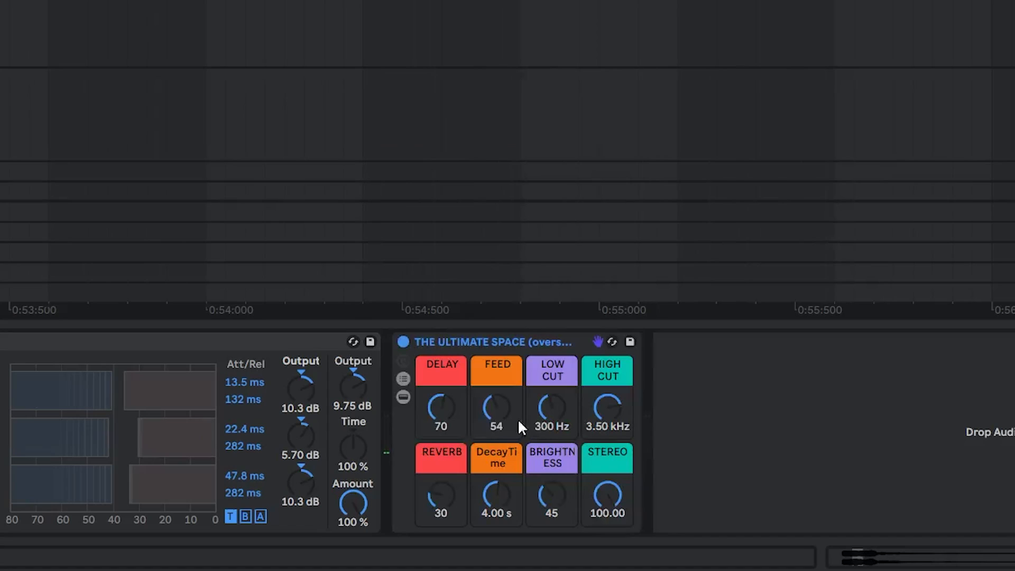
# Lower THE ULTIMATE SPACE's DELAY on the vocal track and automate its REVERB to rise only across the chops before bar 35
pyautogui.moveTo(441, 408); pyautogui.dragTo(441, 492)
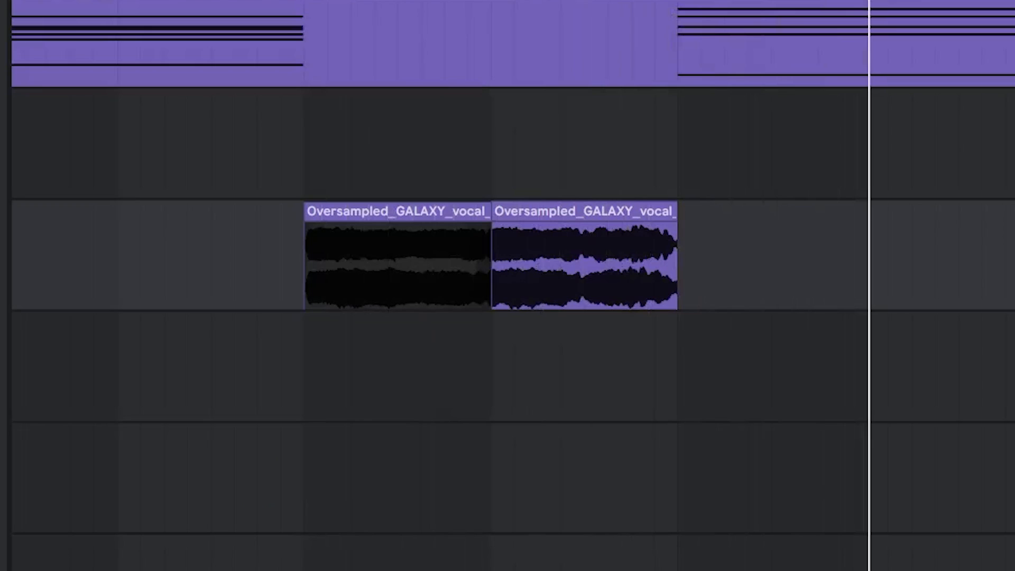
pyautogui.press('a')
pyautogui.click(678, 288)
pyautogui.moveTo(725, 289)
pyautogui.mouseDown()
pyautogui.moveTo(725, 308)
pyautogui.moveTo(677, 308)
pyautogui.mouseUp()
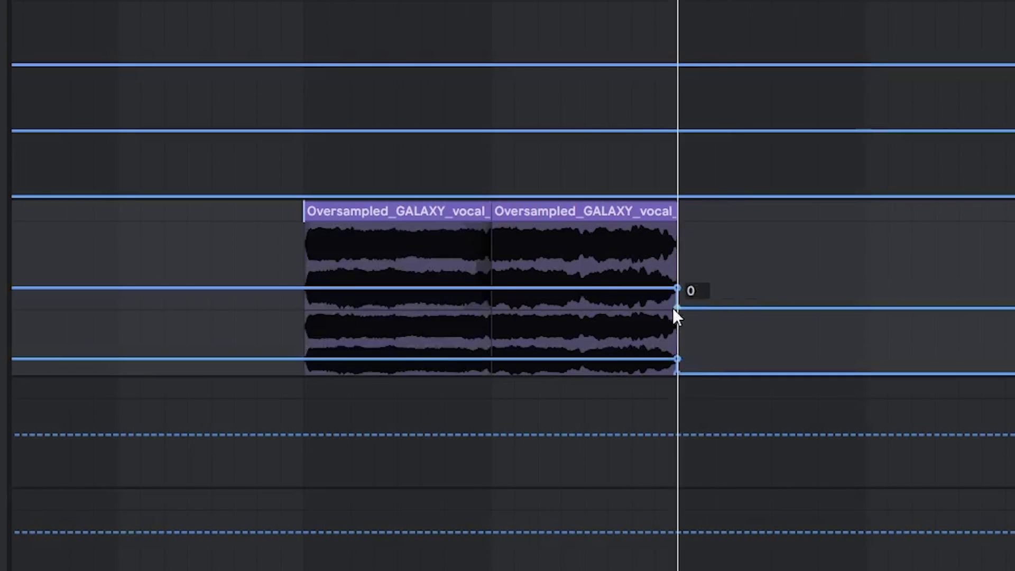
pyautogui.scroll(-4, 320, 255)
pyautogui.click(318, 254)
pyautogui.press('space')
pyautogui.moveTo(444, 263)
pyautogui.mouseDown()
pyautogui.moveTo(576, 267)
pyautogui.moveTo(595, 254)
pyautogui.moveTo(435, 281)
pyautogui.moveTo(469, 298)
pyautogui.mouseUp()
pyautogui.click(470, 278)
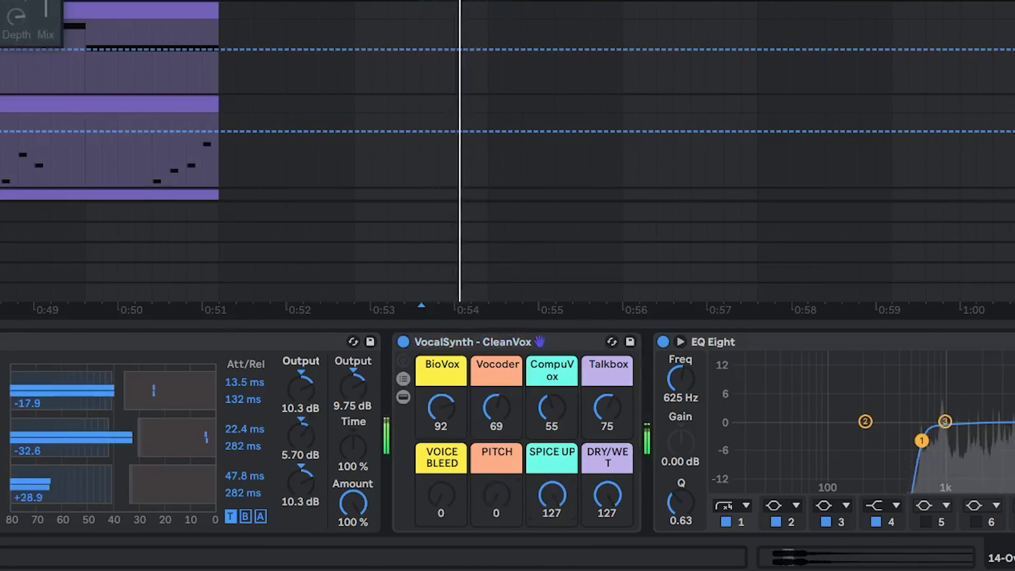
# Play the chops and set VocalSynth - CleanVox to BioVox 47, CompuVox 38, VOICE BLEED 125 and DRY/WET 127
pyautogui.press('space')
pyautogui.click(356, 52)
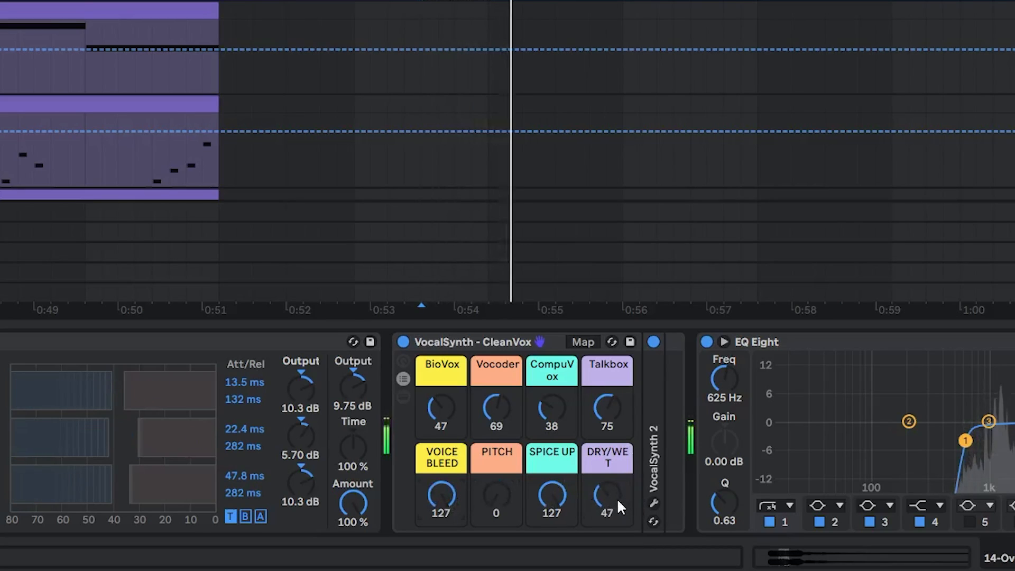
pyautogui.moveTo(625, 533); pyautogui.dragTo(625, 491)
pyautogui.moveTo(442, 493); pyautogui.dragTo(443, 555)
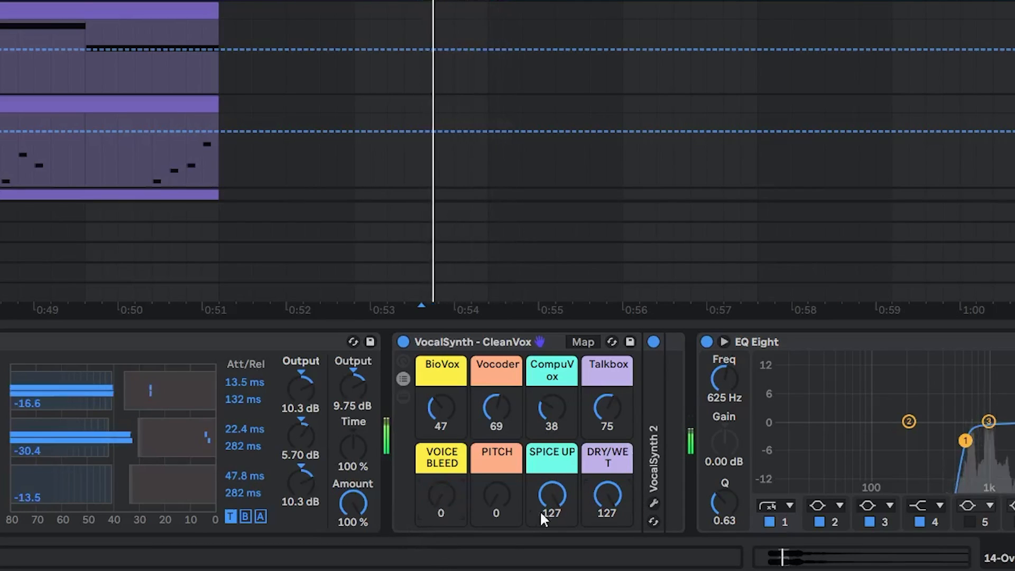
pyautogui.moveTo(443, 496); pyautogui.dragTo(442, 434)
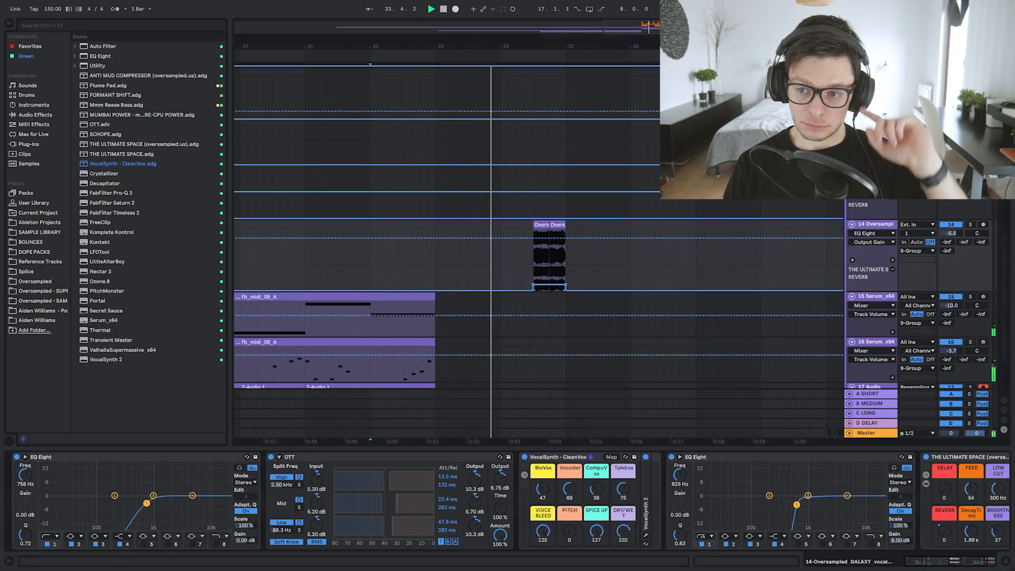
# Add vocal one shot 10_D# at about 36.3, warp it in Complex Pro mode and shift its warp markers to retime the opening
pyautogui.scroll(-3, 535, 221)
pyautogui.moveTo(584, 222); pyautogui.dragTo(544, 225)
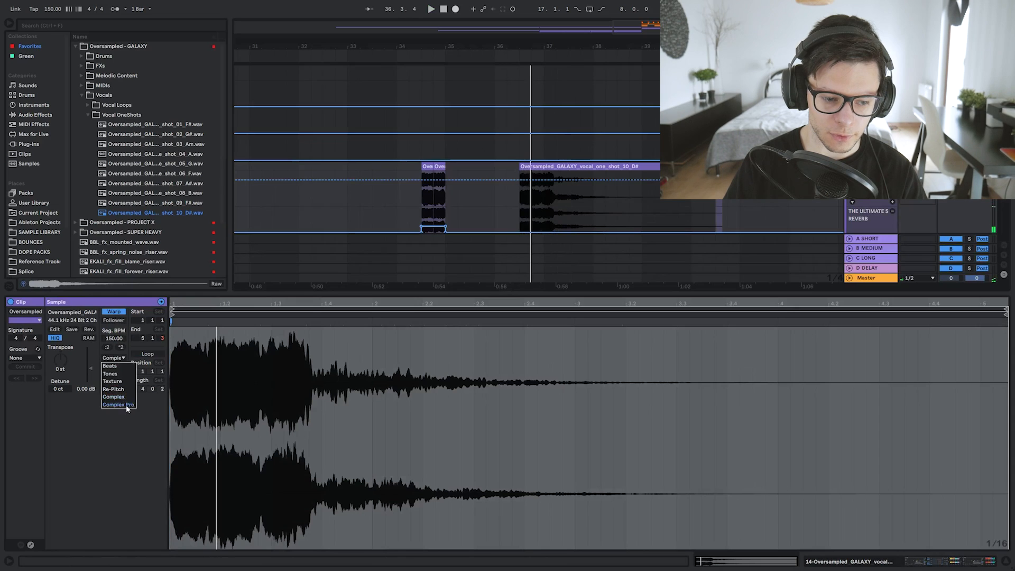
pyautogui.click(644, 167)
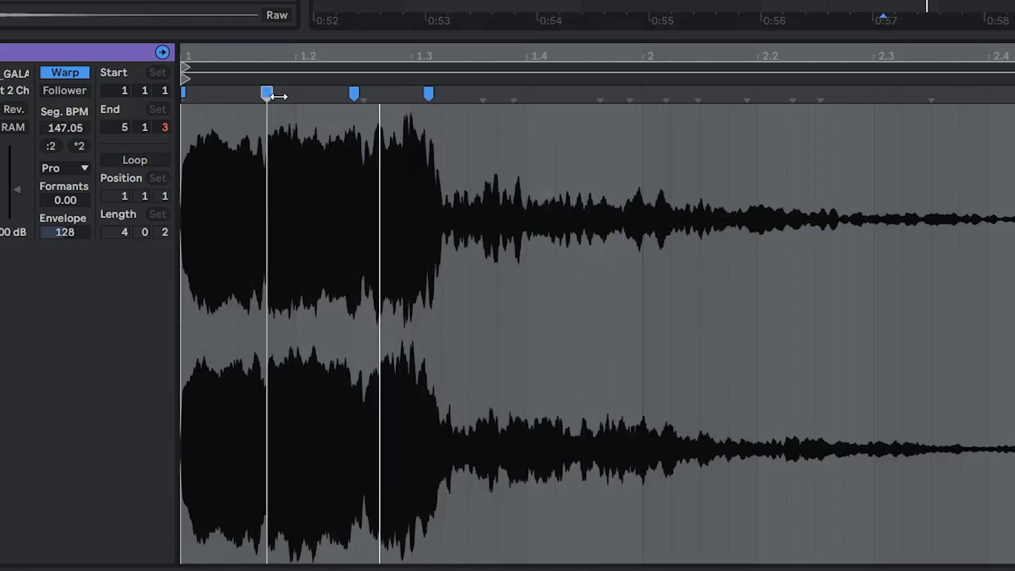
pyautogui.moveTo(278, 97); pyautogui.dragTo(281, 96)
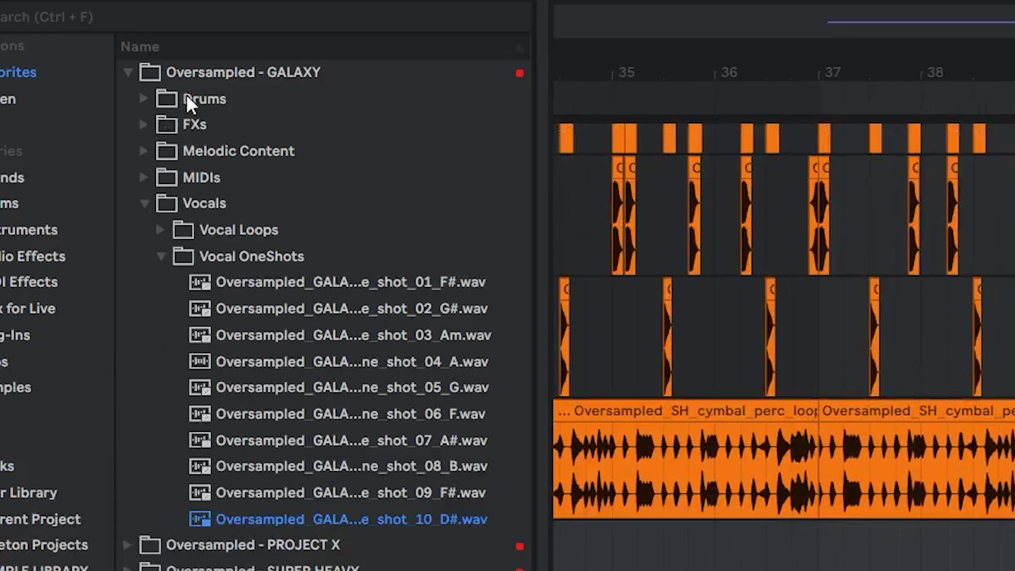
# Place the Oversampled GALAXY organic clap one-shot on a new drum track at bar 41 and trim it to one beat
pyautogui.click(81, 56)
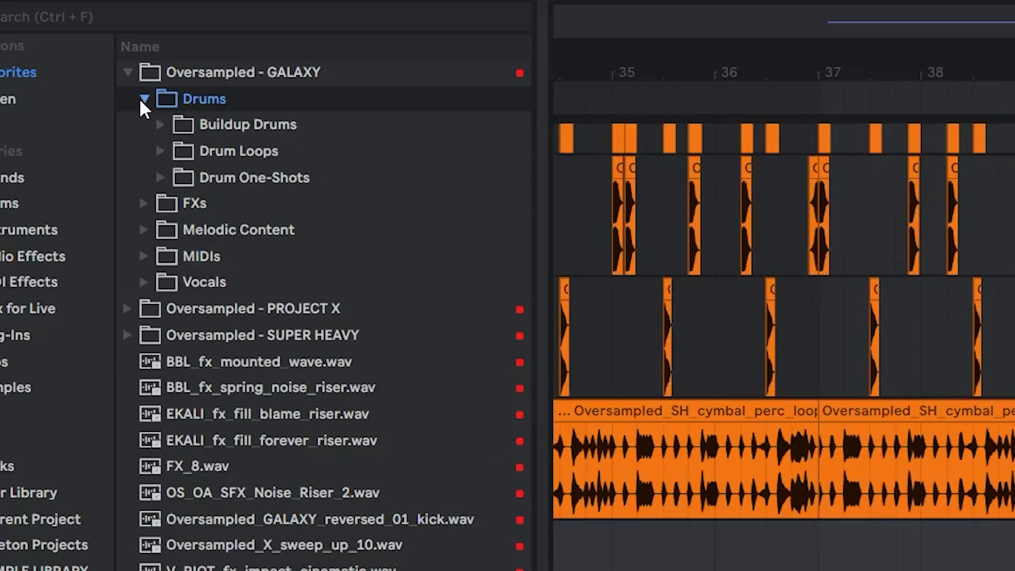
pyautogui.click(158, 178)
pyautogui.click(177, 201)
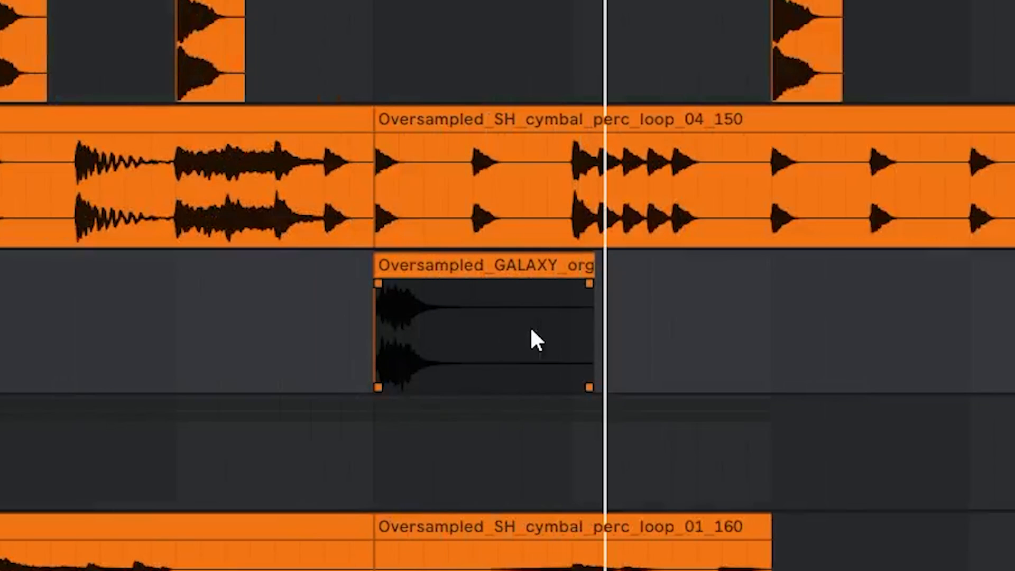
pyautogui.press('space')
pyautogui.click(620, 307)
pyautogui.press('Delete')
# Duplicate the organic clap onto every beat from bar 41 to bar 45
pyautogui.click(531, 218)
pyautogui.hotkey('ctrl', 'd')
pyautogui.hotkey('ctrl', 'd')
pyautogui.hotkey('ctrl', 'd')
pyautogui.keyDown('shift'); pyautogui.click(518, 218); pyautogui.keyUp('shift')
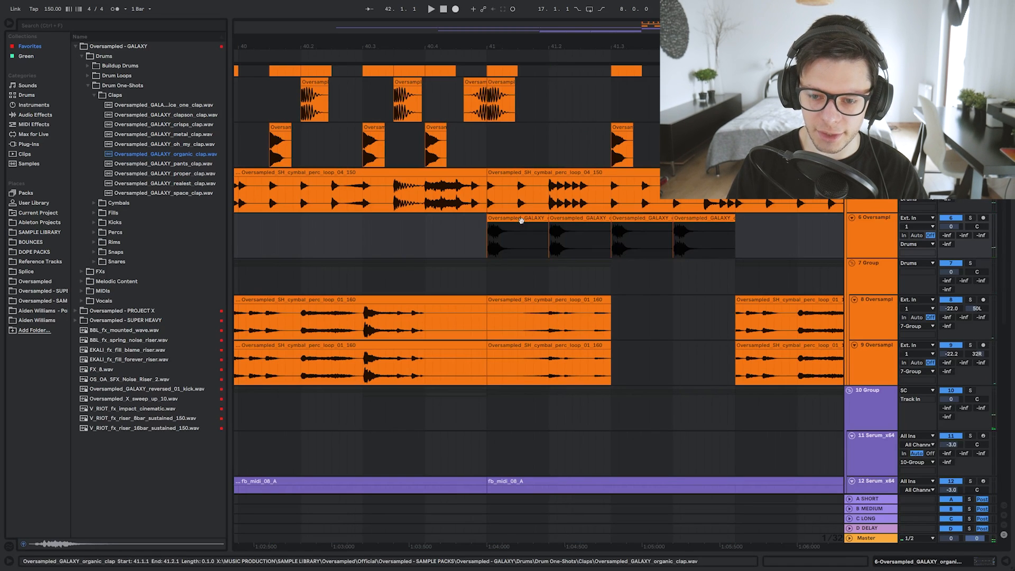
pyautogui.scroll(-7, 517, 220)
pyautogui.hotkey('ctrl', 'd')
pyautogui.hotkey('ctrl', 'd')
pyautogui.hotkey('ctrl', 'd')
# Lower the clap track's volume and extend its pattern to bar 49, leaving out the third beat of every second bar
pyautogui.moveTo(958, 258)
pyautogui.mouseDown()
pyautogui.moveTo(958, 285)
pyautogui.moveTo(959, 250)
pyautogui.mouseUp()
pyautogui.moveTo(952, 226); pyautogui.dragTo(951, 233)
pyautogui.moveTo(510, 241); pyautogui.dragTo(672, 234)
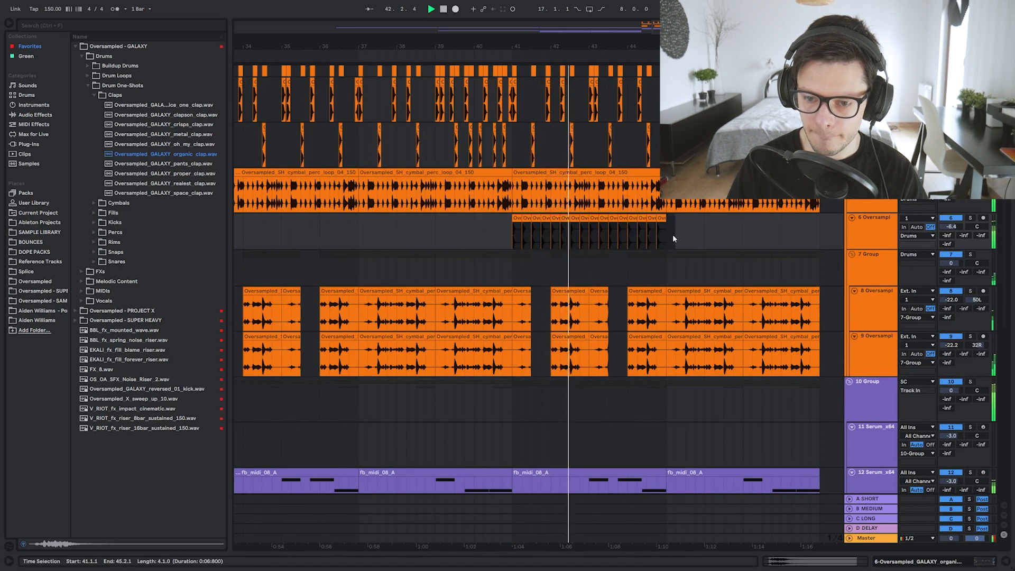
# Play the claps from bar 41 and low-cut them at about 344 Hz with EQ Eight
pyautogui.hotkey('shift', 'Tab')
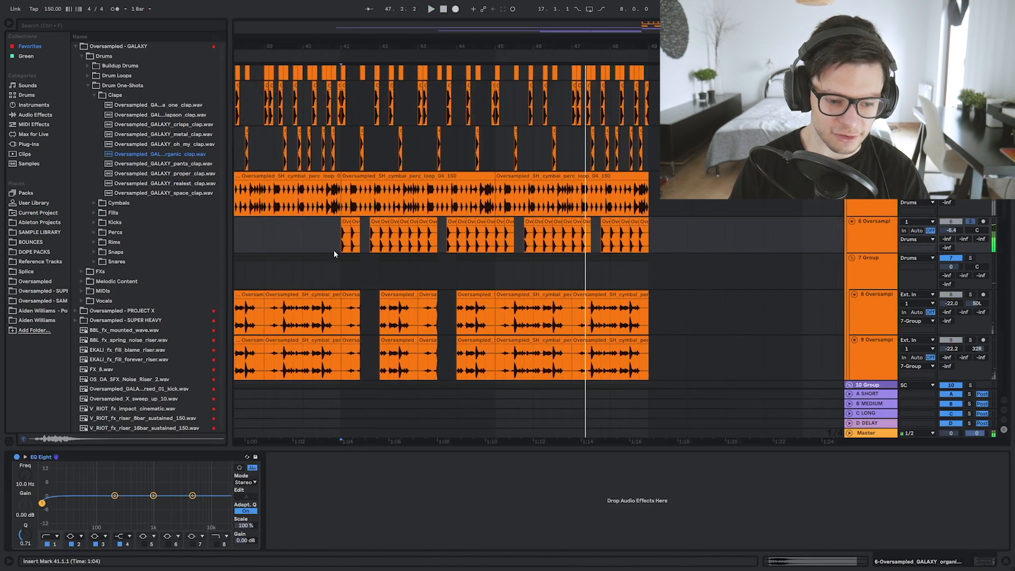
pyautogui.press('space')
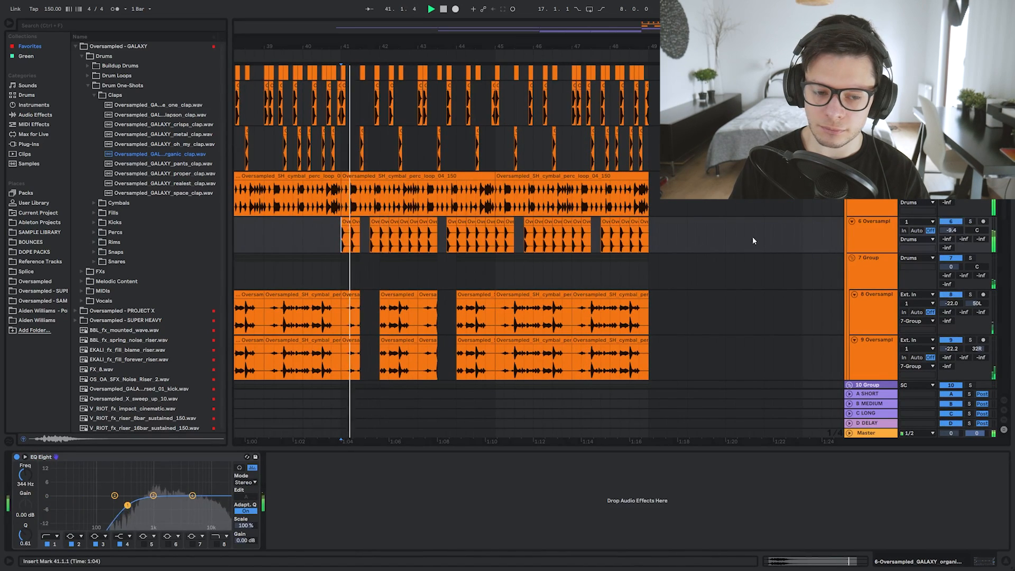
# Place Oversampled_SH_drum_fill_26_150 on a new drum track just before bar 41 and trim it to end at bar 41
pyautogui.click(323, 240)
pyautogui.press('space')
pyautogui.press('space')
pyautogui.moveTo(669, 250); pyautogui.dragTo(744, 209)
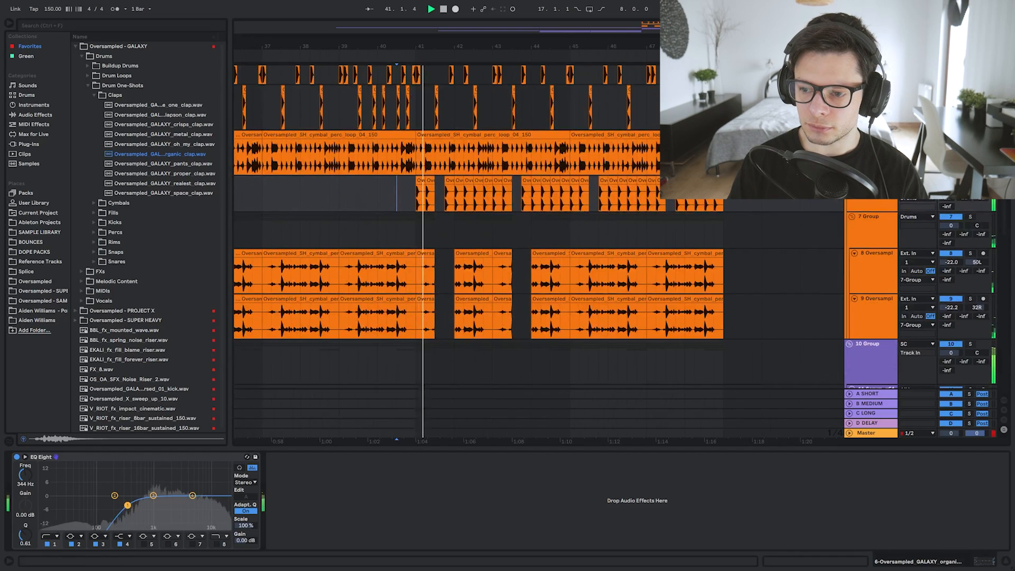
pyautogui.hotkey('ctrl', 'alt', 'l')
pyautogui.scroll(-5, 499, 247)
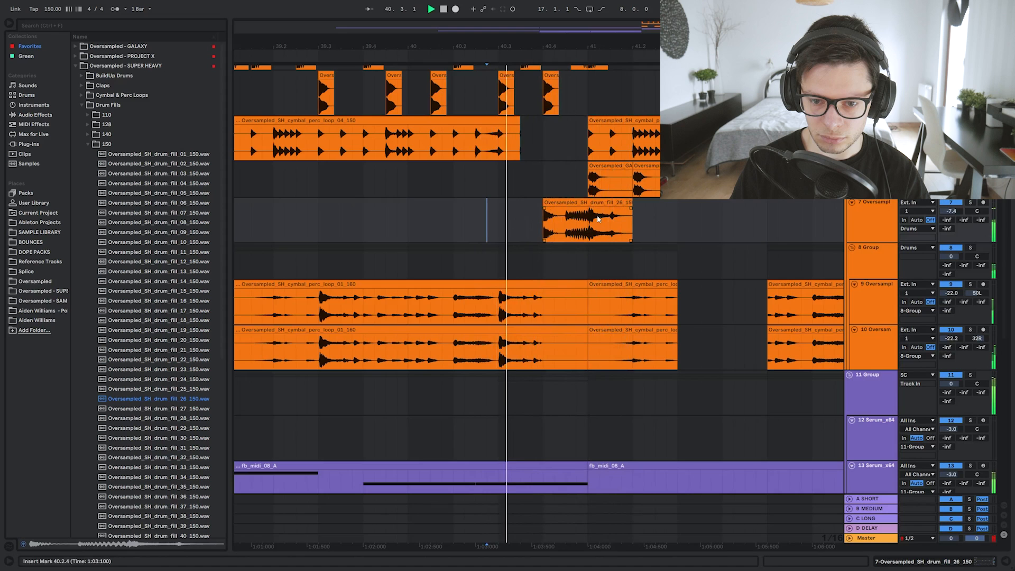
pyautogui.moveTo(590, 217); pyautogui.dragTo(699, 217)
pyautogui.press('Delete')
# Fit Oversampled_SH_drum_fill_30_150 into the last two beats before bar 49 on the fill track and set its volume to -7.1 dB
pyautogui.click(589, 212)
pyautogui.click(566, 203)
pyautogui.press('space')
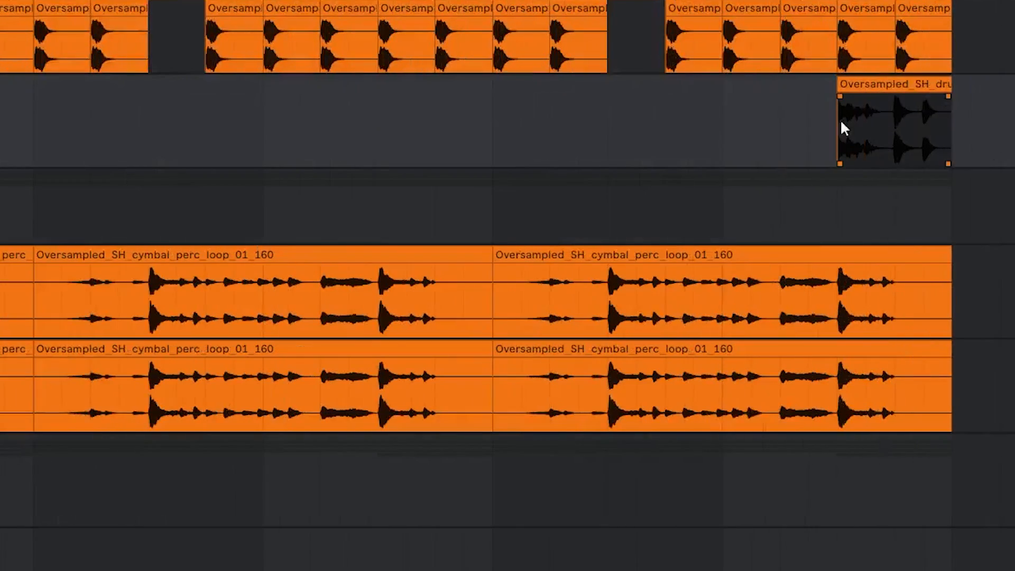
pyautogui.moveTo(840, 124); pyautogui.dragTo(841, 164)
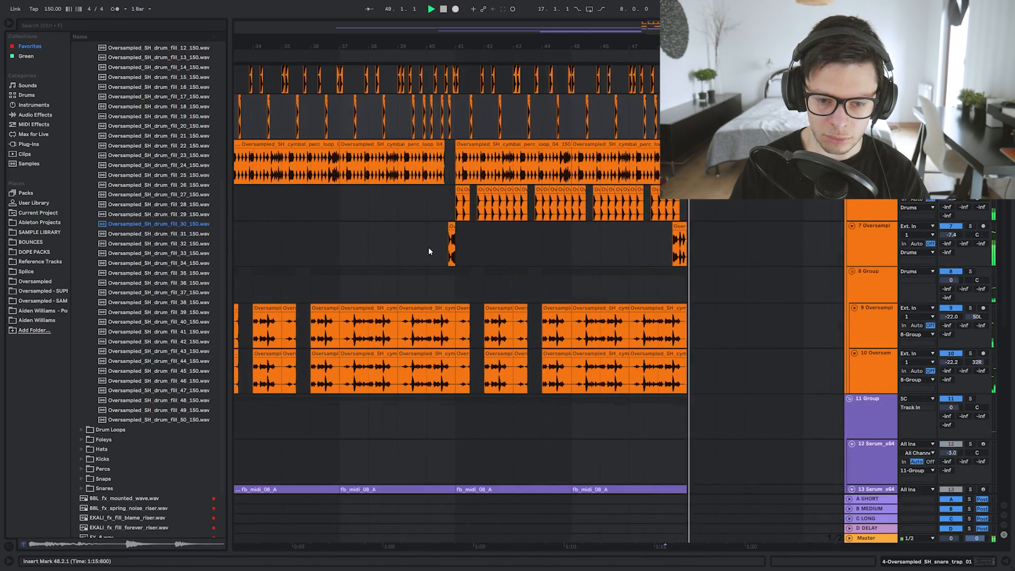
pyautogui.click(441, 243)
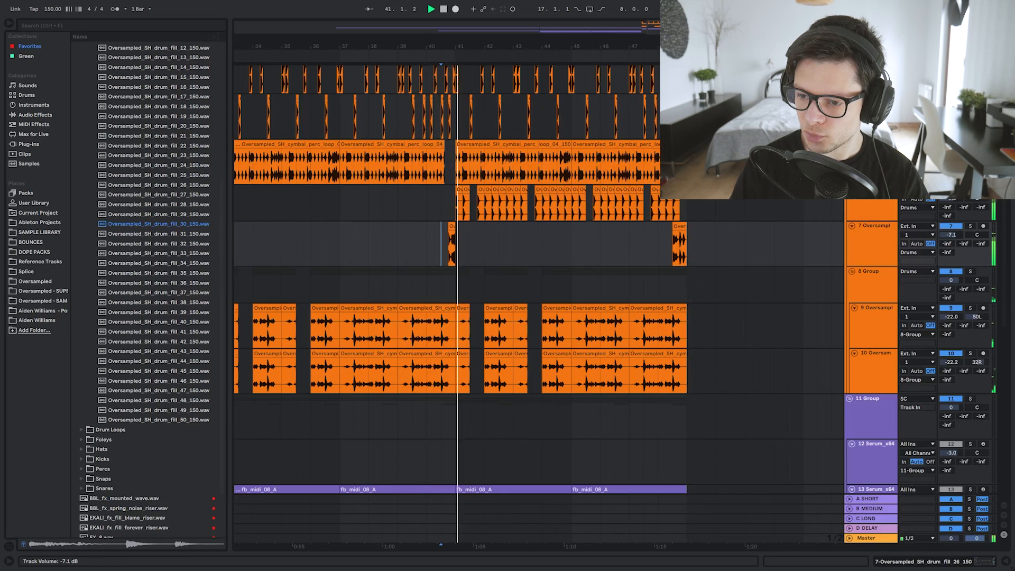
# Clear bar 32 on the lower two Serum tracks and the resampled audio track, and add a one-bar lead-in clip on Serum track 13
pyautogui.hscroll(3, 634, 246)
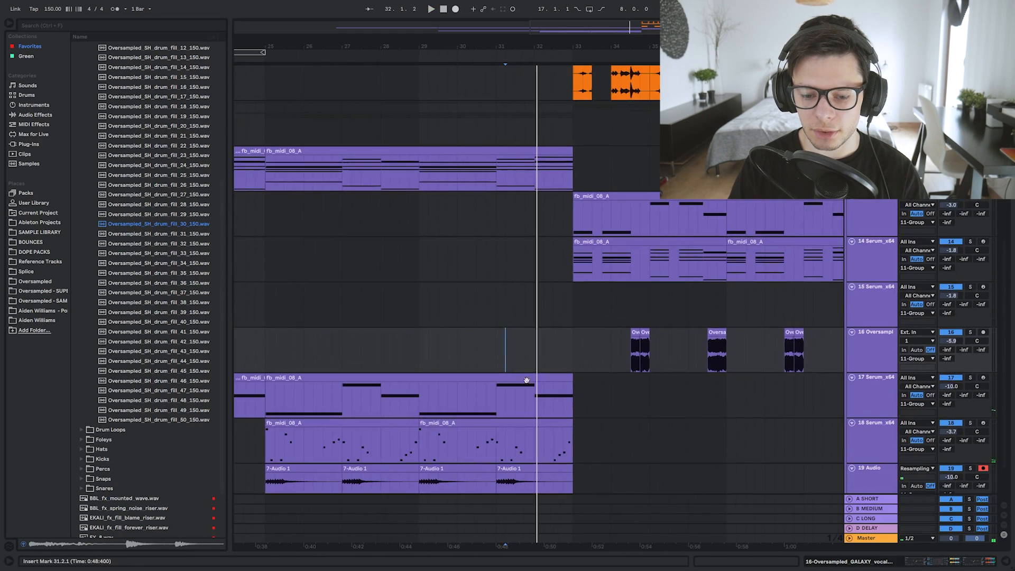
pyautogui.scroll(-1, 484, 216)
pyautogui.press('space')
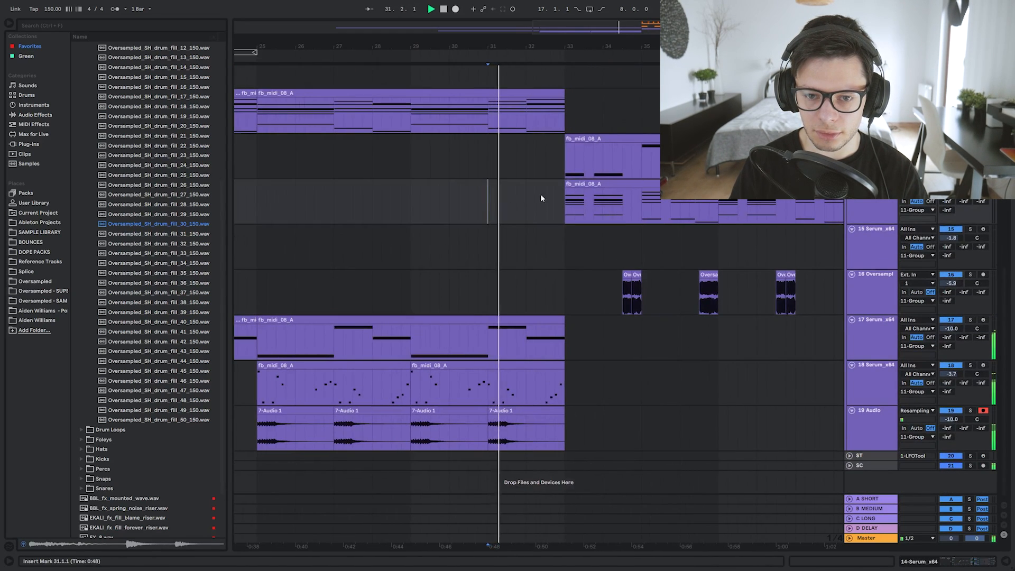
pyautogui.moveTo(553, 181); pyautogui.dragTo(548, 206)
pyautogui.press('space')
pyautogui.moveTo(522, 373); pyautogui.dragTo(556, 372)
pyautogui.press('Delete')
pyautogui.click(492, 298)
pyautogui.press('space')
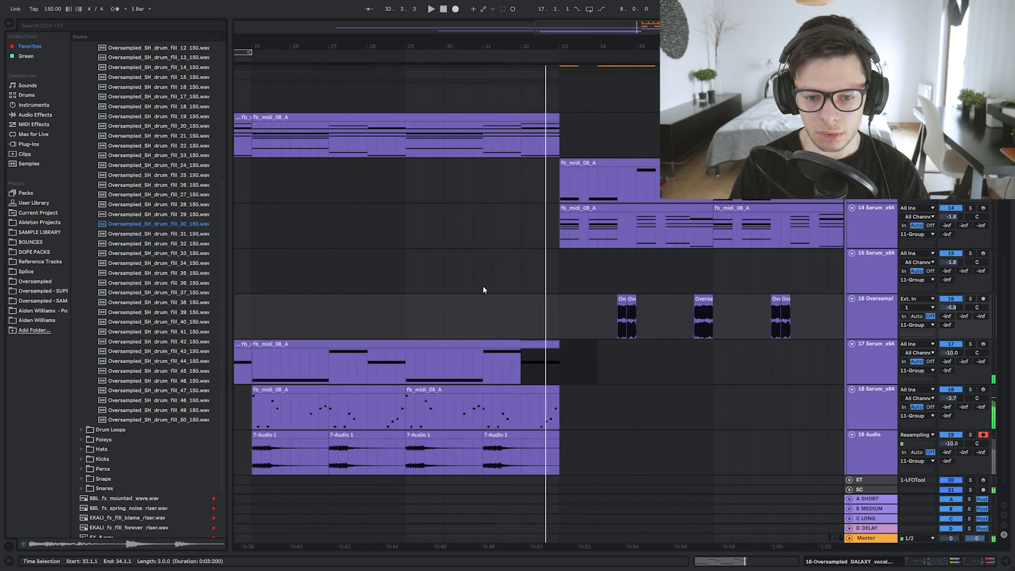
pyautogui.hotkey('ctrl', 'z')
pyautogui.click(483, 287)
pyautogui.click(524, 372)
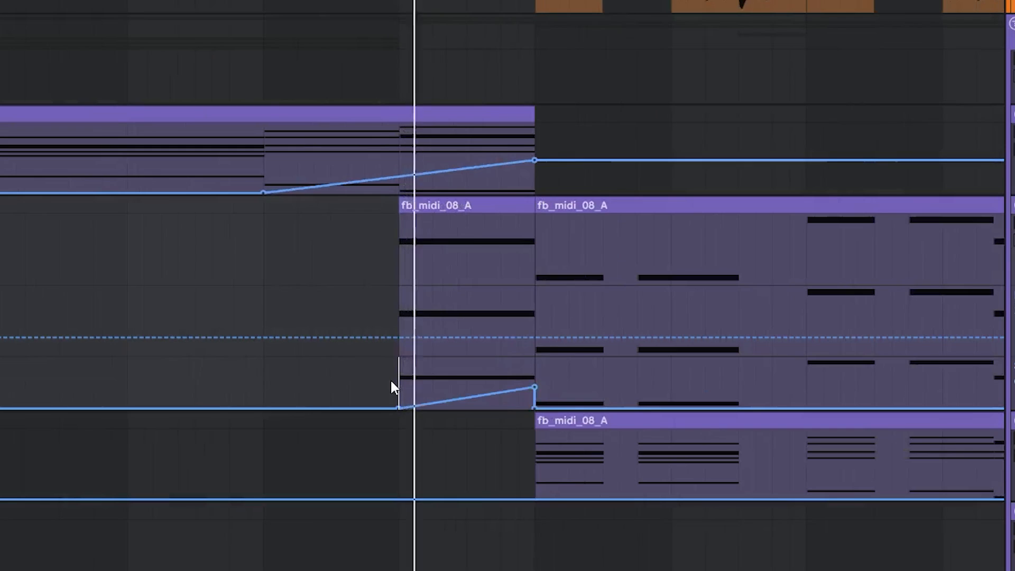
# Reshape the upper Serum chord track's automation ramp to start at bar 32 and curve up to bar 33
pyautogui.click(539, 160)
pyautogui.moveTo(540, 159); pyautogui.dragTo(492, 183)
pyautogui.click(392, 169)
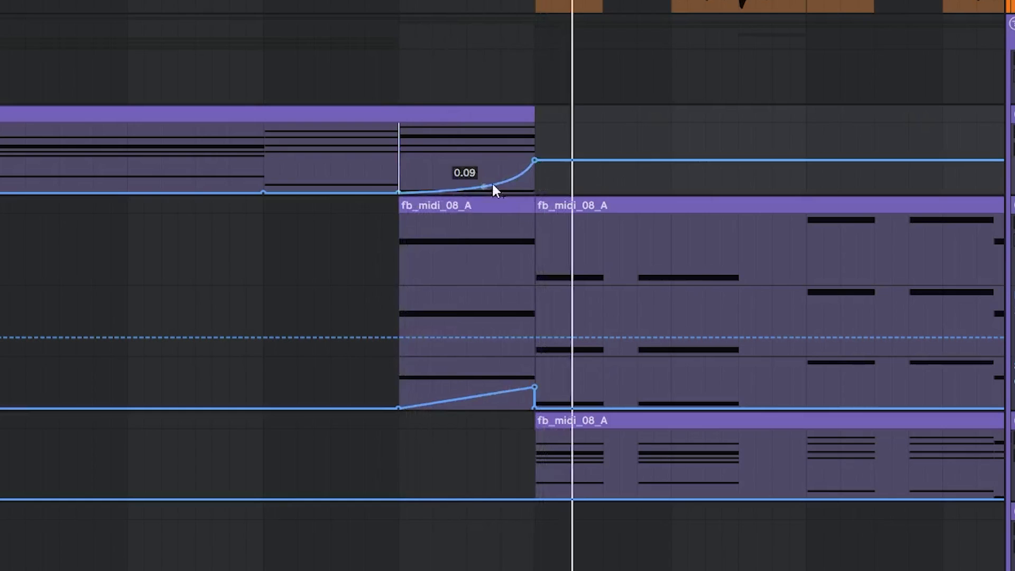
pyautogui.press('space')
pyautogui.press('space')
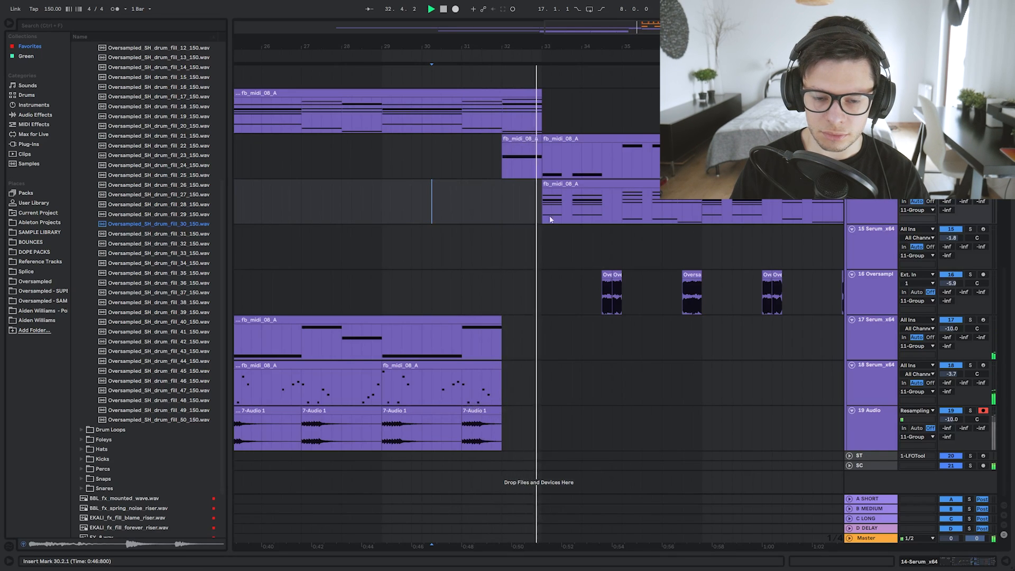
# Place Oversampled_GALAXY_faller_01 on a new drum track across bar 32 and fade it in over its full length
pyautogui.moveTo(550, 220); pyautogui.dragTo(570, 281)
pyautogui.click(871, 83)
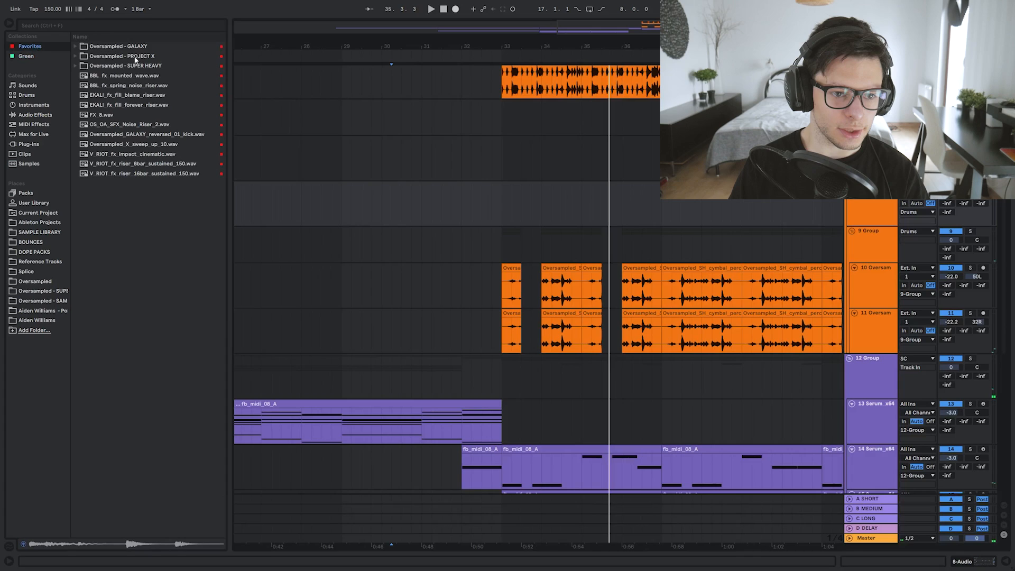
pyautogui.click(135, 46)
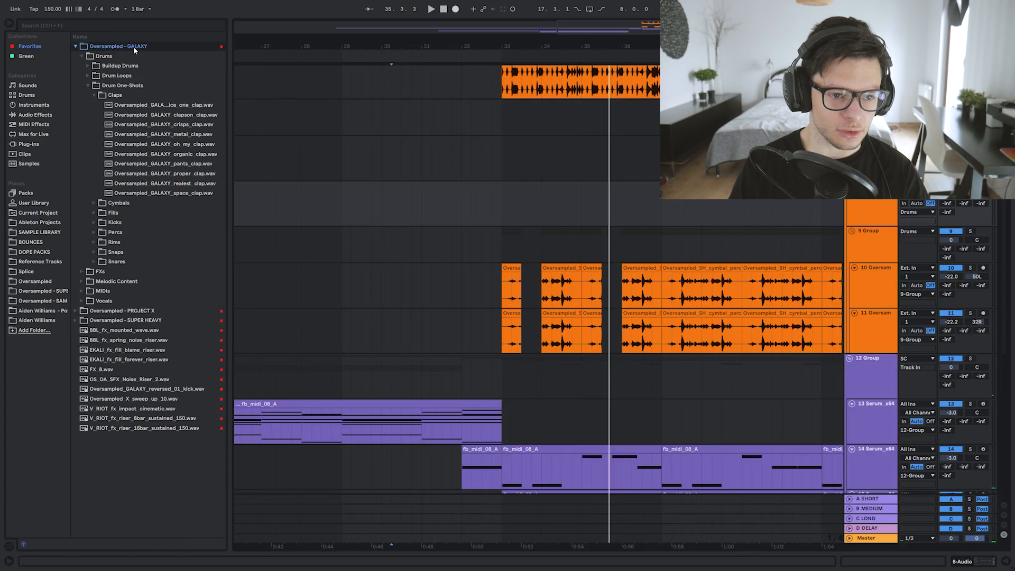
pyautogui.click(110, 95)
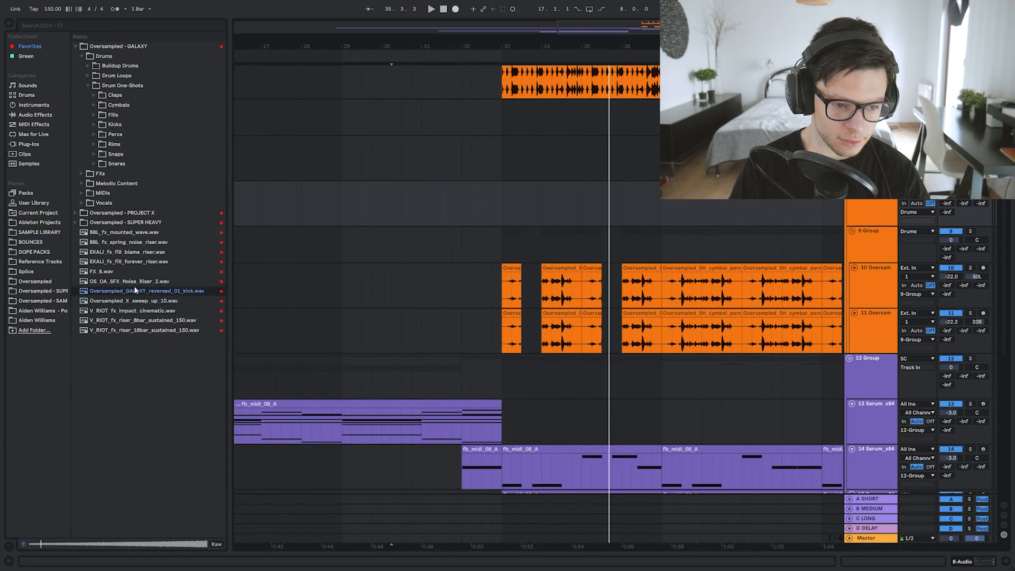
pyautogui.click(175, 105)
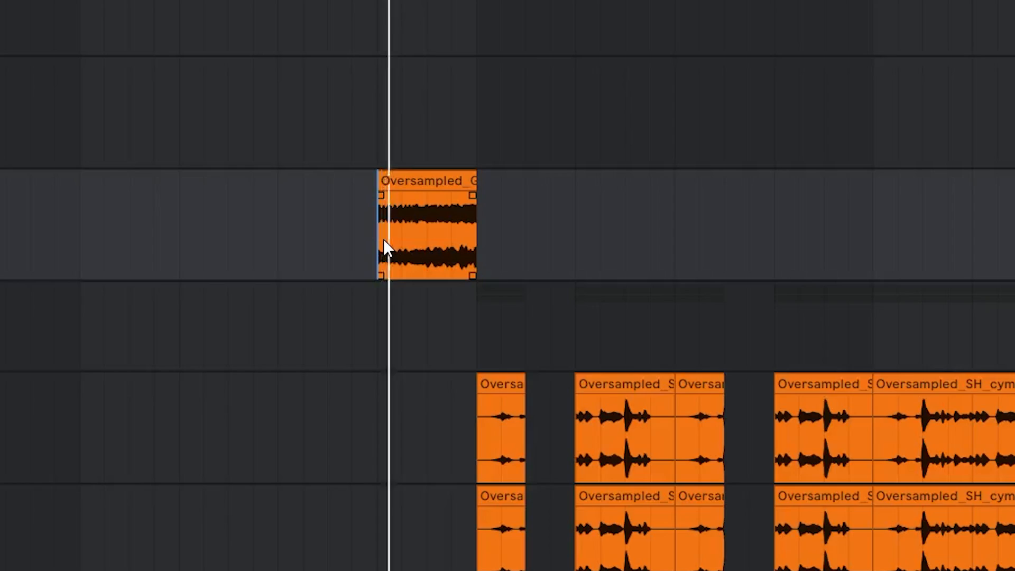
pyautogui.scroll(3, 380, 195)
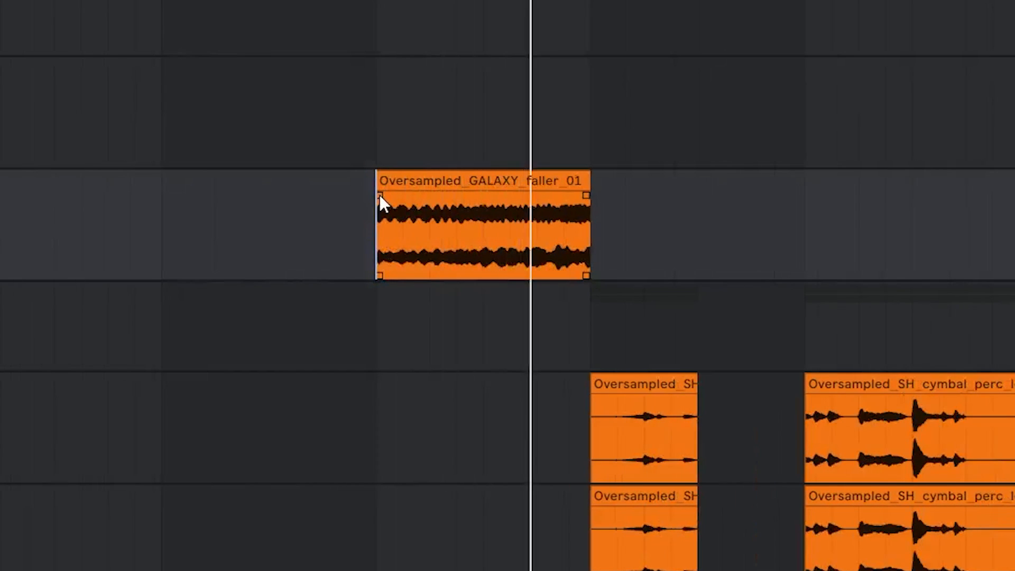
pyautogui.moveTo(379, 194); pyautogui.dragTo(679, 230)
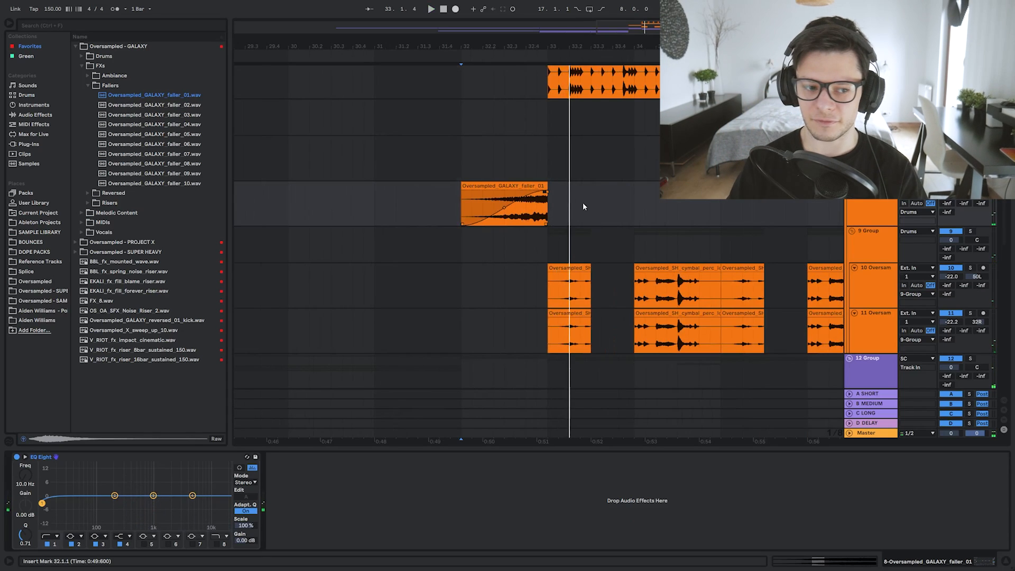
# Duplicate the faller track and delete the copied clip so the duplicate is empty
pyautogui.hotkey('ctrl', 'd')
pyautogui.moveTo(614, 242); pyautogui.dragTo(321, 211)
pyautogui.press('Delete')
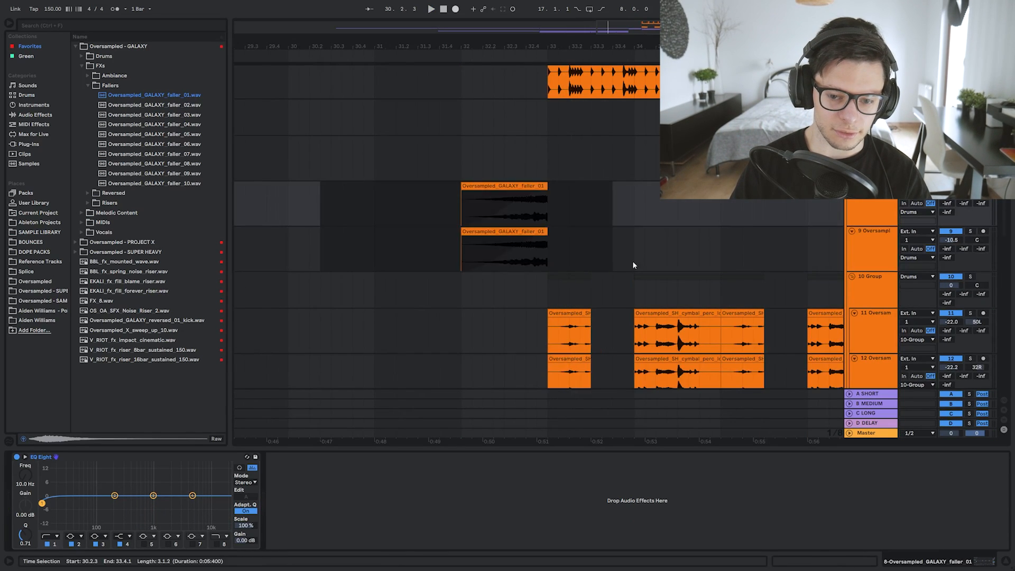
pyautogui.press('Delete')
pyautogui.moveTo(126, 310); pyautogui.dragTo(602, 246)
pyautogui.press('Delete')
pyautogui.click(621, 231)
pyautogui.press('Delete')
# Place OS_OA_SFX_Noise_Riser_2 on the track below the faller and trim it to span bar 32 only
pyautogui.doubleClick(520, 231)
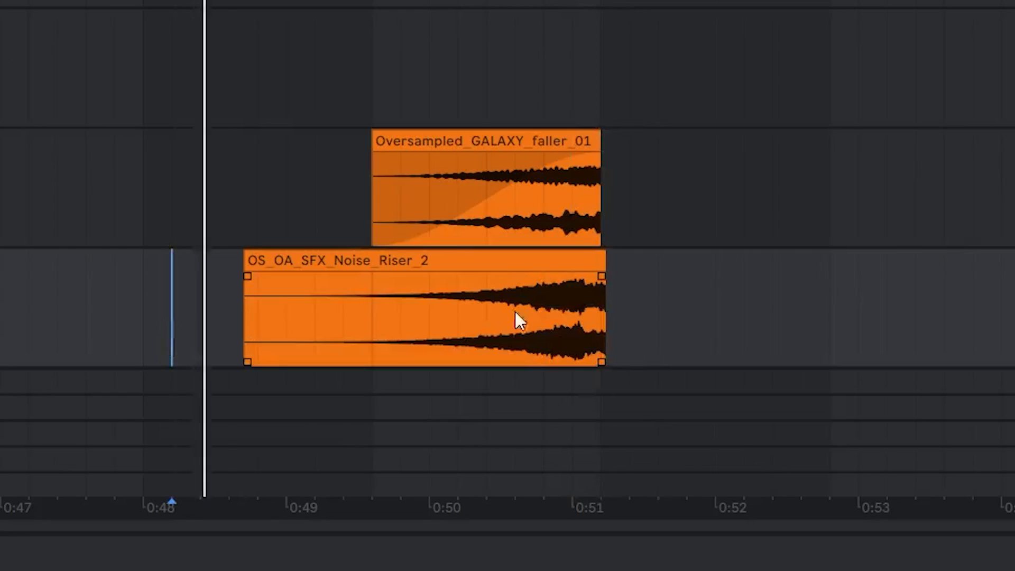
pyautogui.moveTo(600, 312); pyautogui.dragTo(624, 312)
pyautogui.press('Delete')
pyautogui.moveTo(371, 311); pyautogui.dragTo(145, 310)
pyautogui.press('Delete')
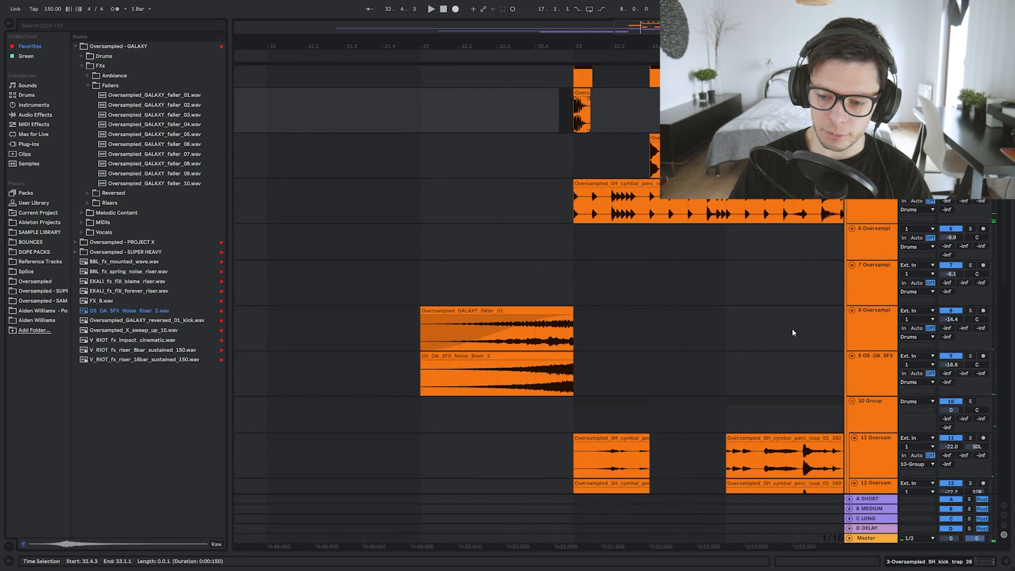
# Add a drum track below the riser with Oversampled_GALAXY_reversed_01_kick on the last beat before bar 33
pyautogui.scroll(-1, 792, 332)
pyautogui.click(686, 317)
pyautogui.hotkey('ctrl', 't')
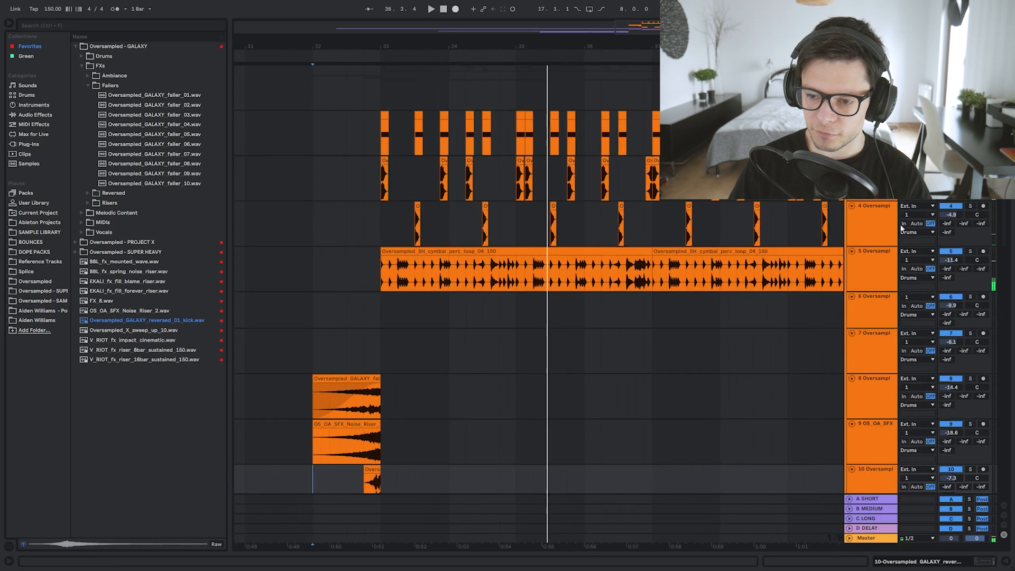
# Add a track below the trap snare and place a reversed Oversampled_SH_snare_epic_07, trimmed to the one beat leading into a snare hit
pyautogui.click(874, 232)
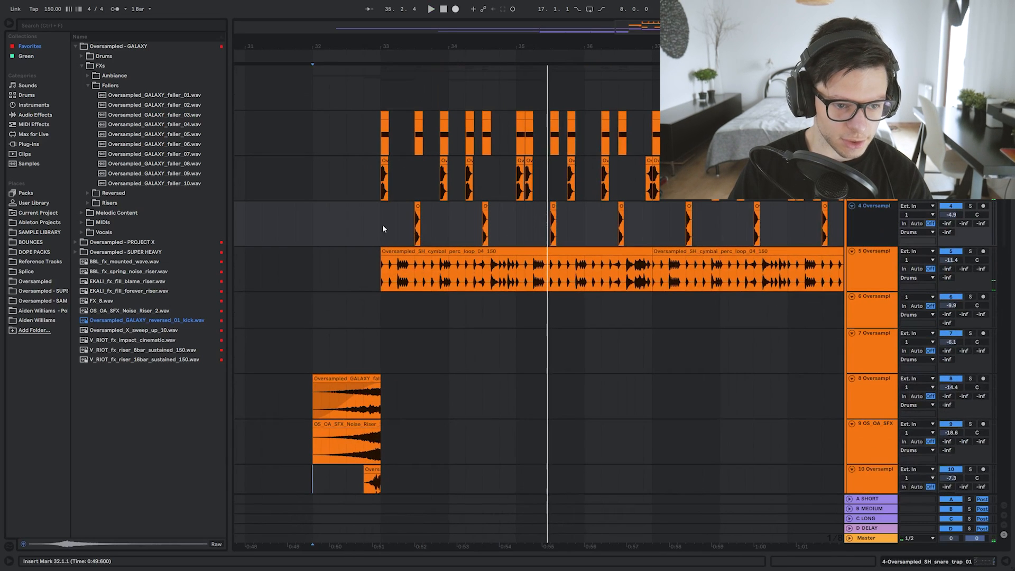
pyautogui.hotkey('ctrl', 't')
pyautogui.click(51, 292)
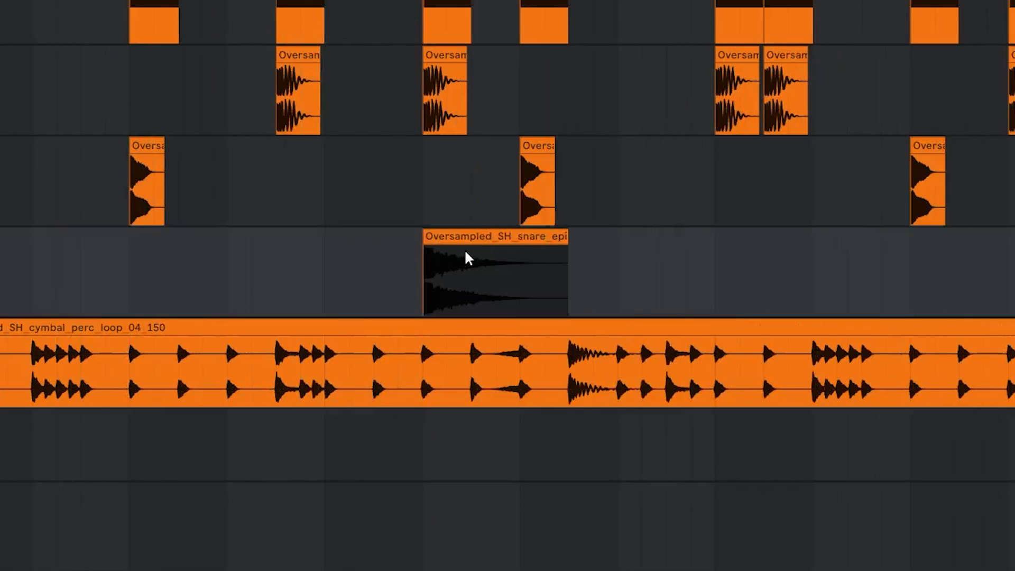
pyautogui.moveTo(464, 256); pyautogui.dragTo(533, 284)
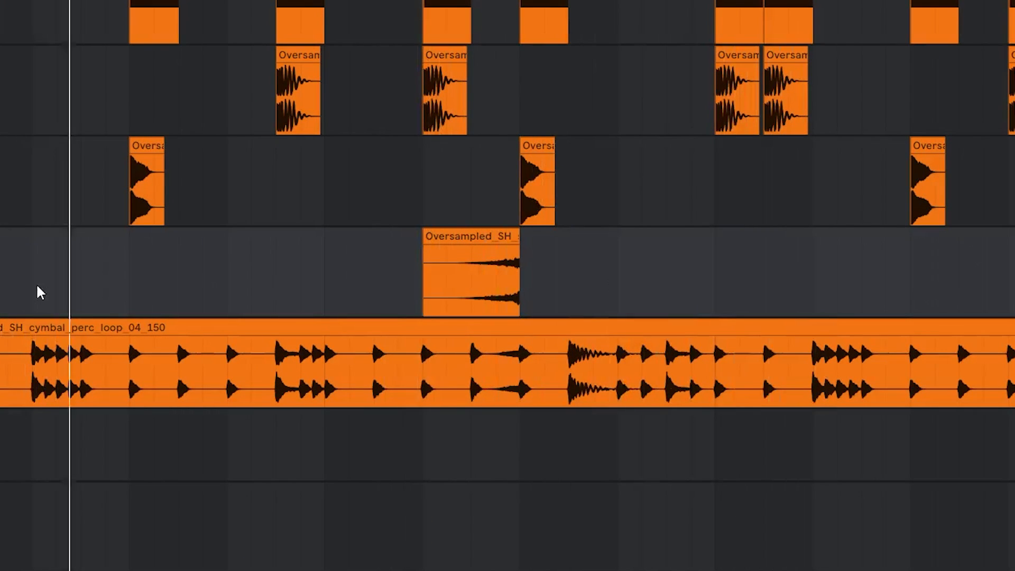
pyautogui.moveTo(575, 272); pyautogui.dragTo(368, 251)
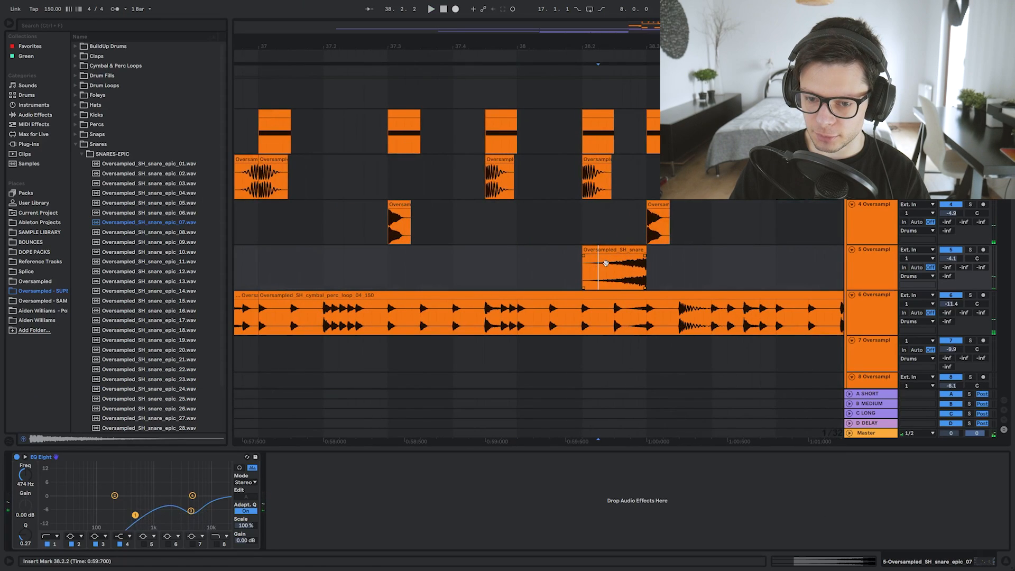
# Play the drums around bar 38 to check the reversed snare in context, and replay the drop from 32.3
pyautogui.moveTo(606, 263); pyautogui.dragTo(506, 261)
pyautogui.scroll(-4, 554, 260)
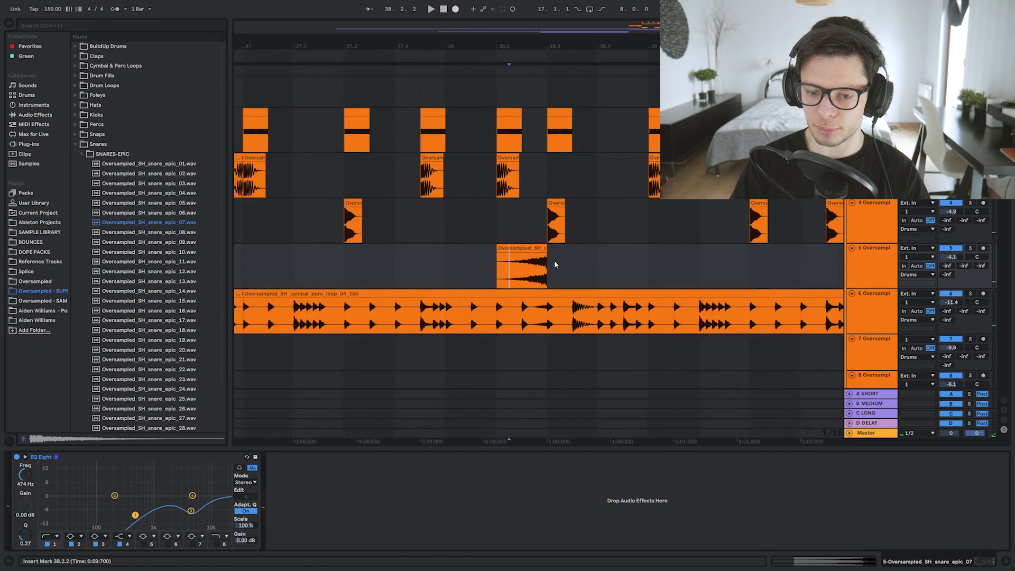
pyautogui.click(522, 235)
pyautogui.press('space')
pyautogui.press('space')
pyautogui.scroll(-8, 561, 266)
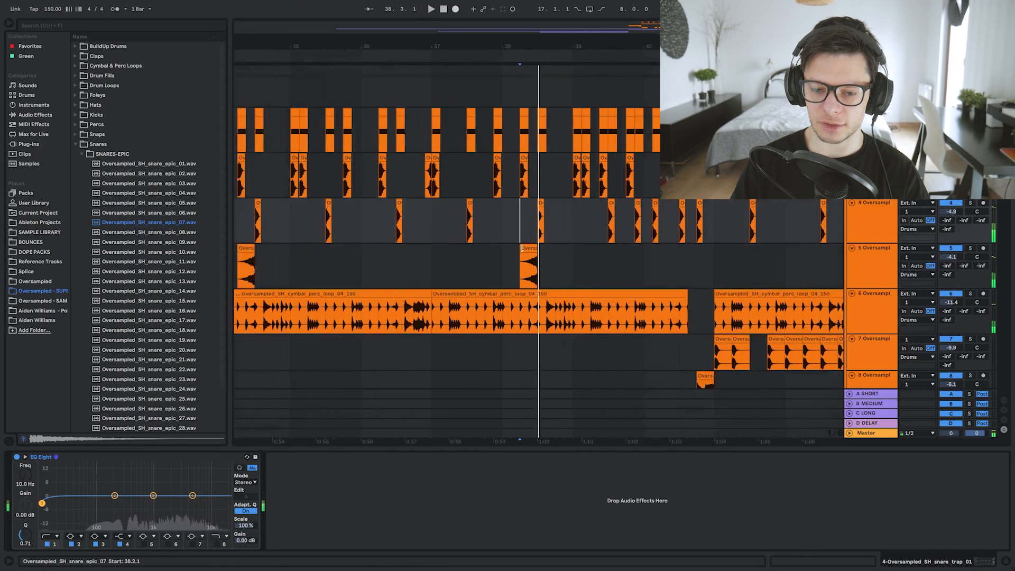
pyautogui.hotkey('ctrl', 's')
pyautogui.scroll(5, 545, 248)
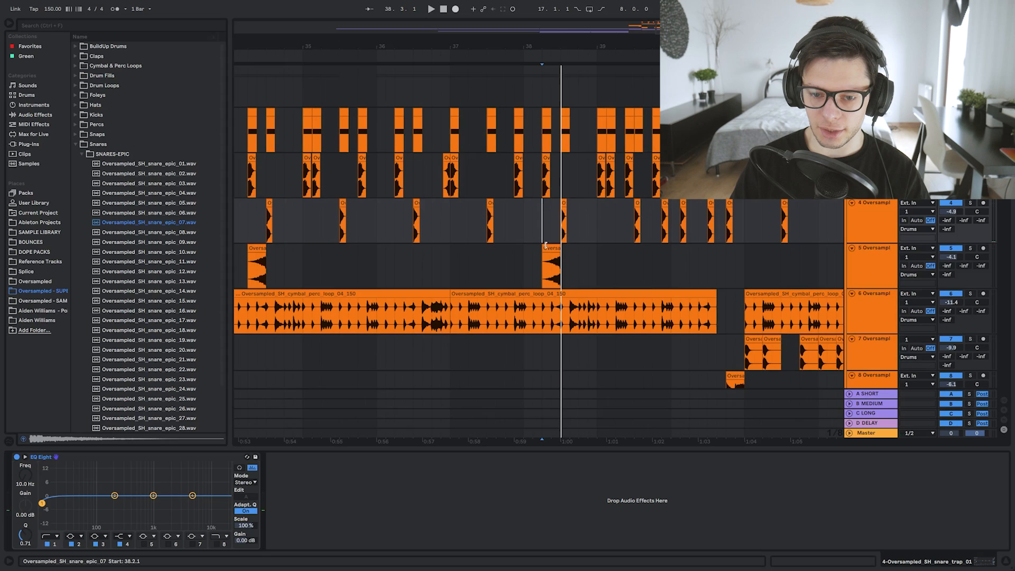
pyautogui.moveTo(563, 268); pyautogui.dragTo(531, 220)
pyautogui.press('space')
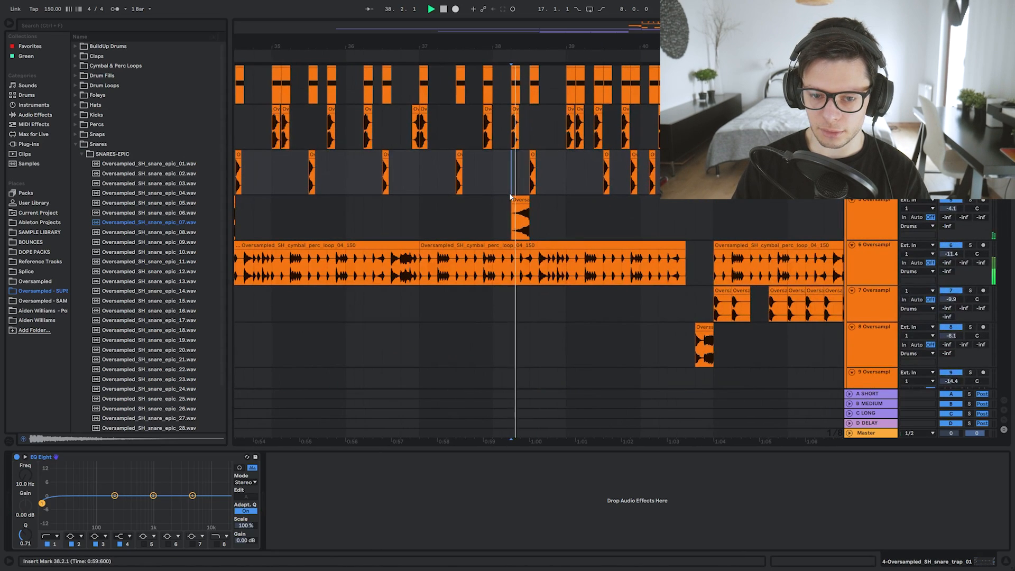
pyautogui.scroll(-5, 509, 192)
pyautogui.press('space')
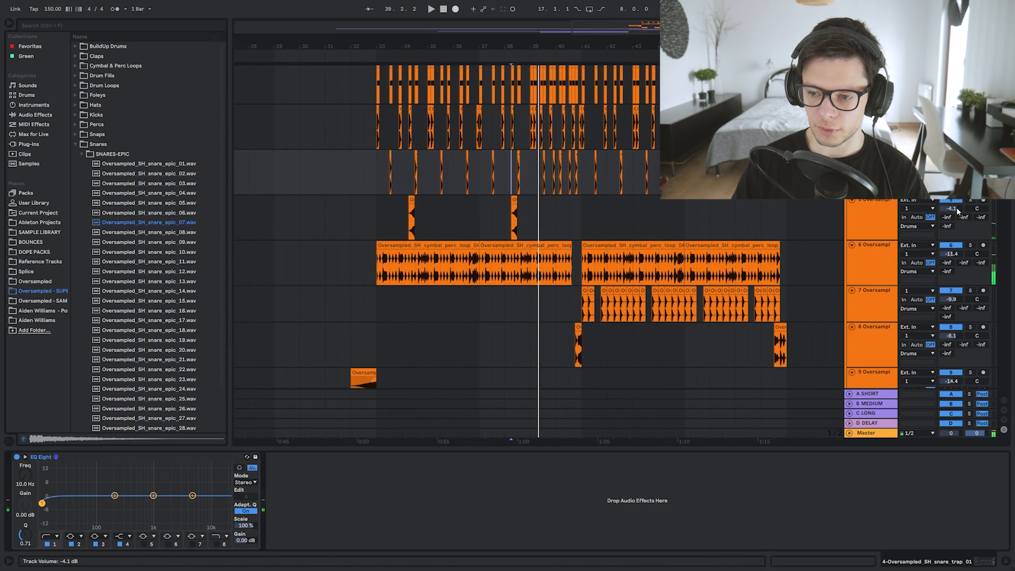
pyautogui.moveTo(381, 220); pyautogui.dragTo(580, 220)
pyautogui.click(367, 213)
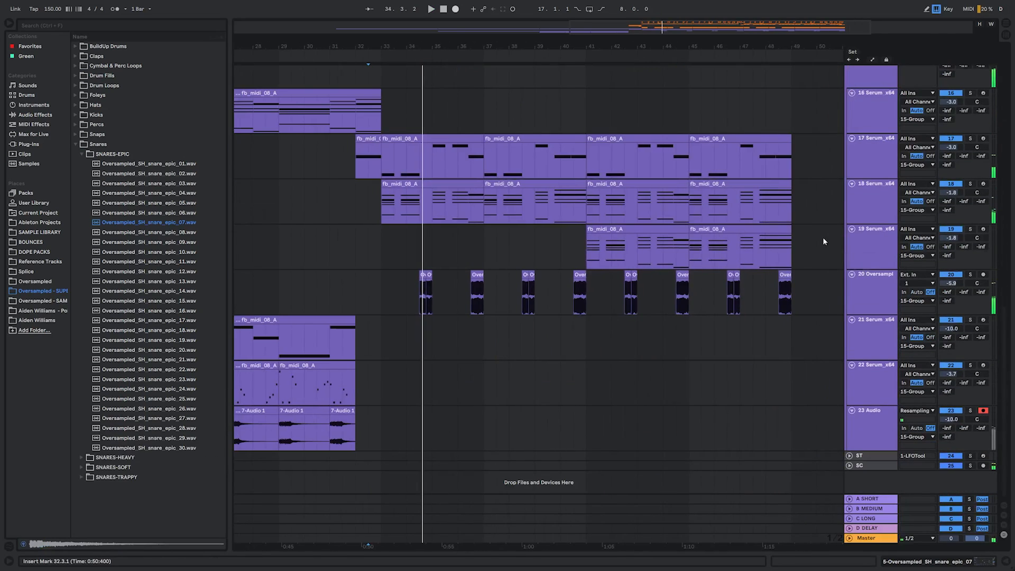
# Duplicate Serum chord track 18 and open the Serum instance on the copy
pyautogui.click(874, 188)
pyautogui.hotkey('ctrl', 'd')
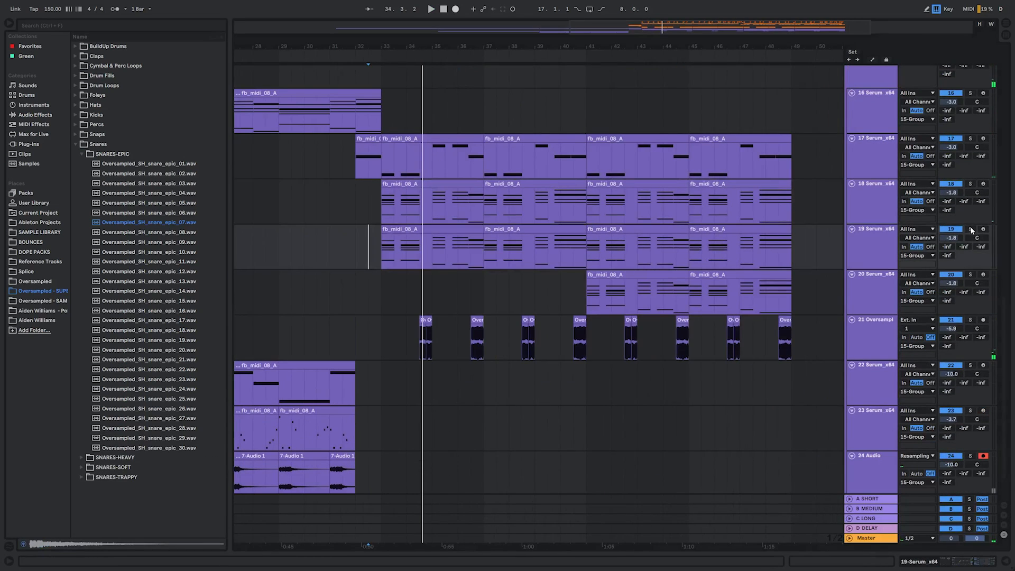
pyautogui.doubleClick(404, 229)
# Remove all modulators from oscillator A's wavetable position and raise its unison to 16 voices
pyautogui.rightClick(177, 250)
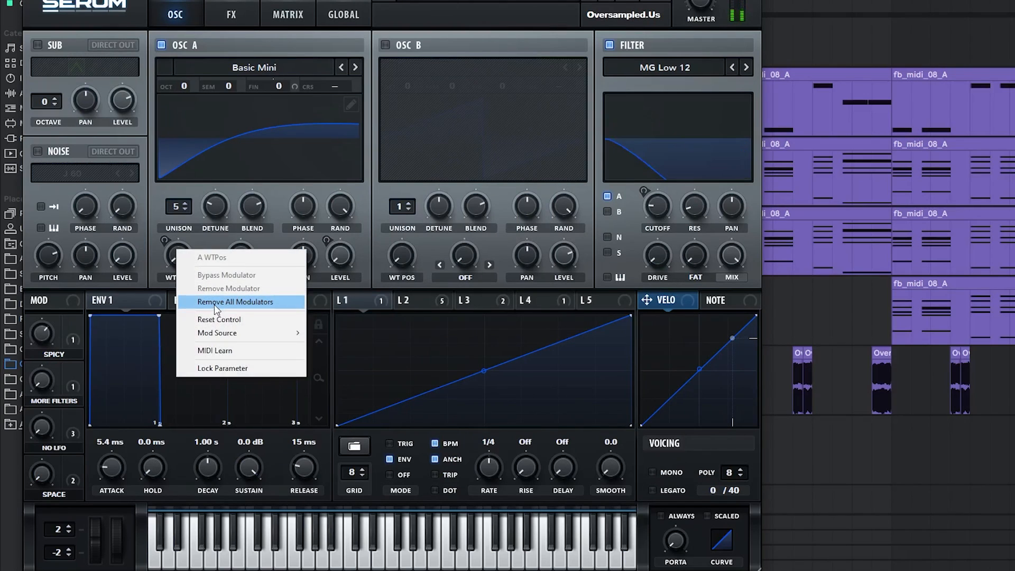
pyautogui.click(214, 303)
pyautogui.moveTo(187, 212); pyautogui.dragTo(179, 178)
# Try layering the J 60 noise oscillator into the copied chord patch and switch it off again
pyautogui.click(37, 152)
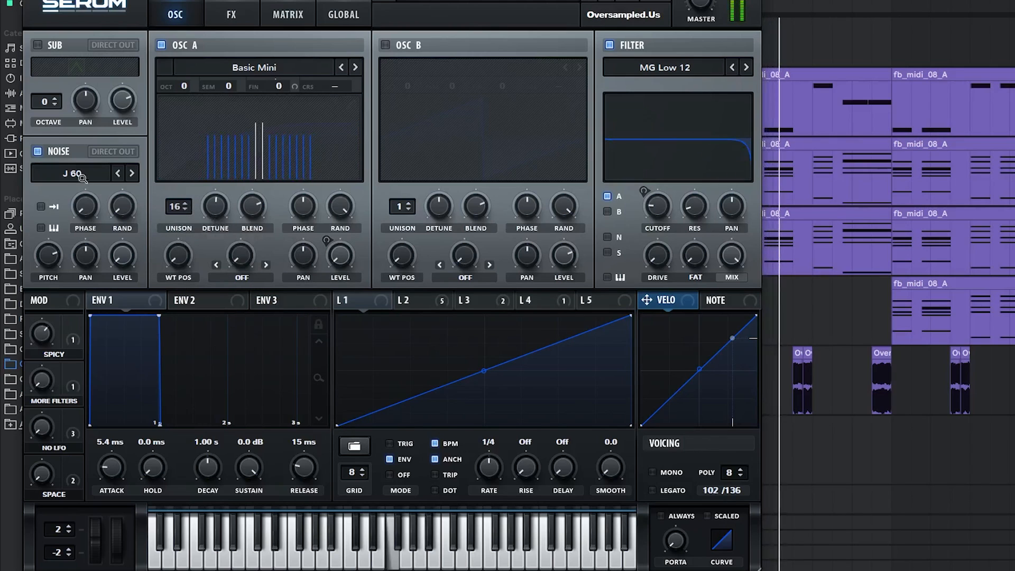
pyautogui.click(72, 173)
pyautogui.click(37, 151)
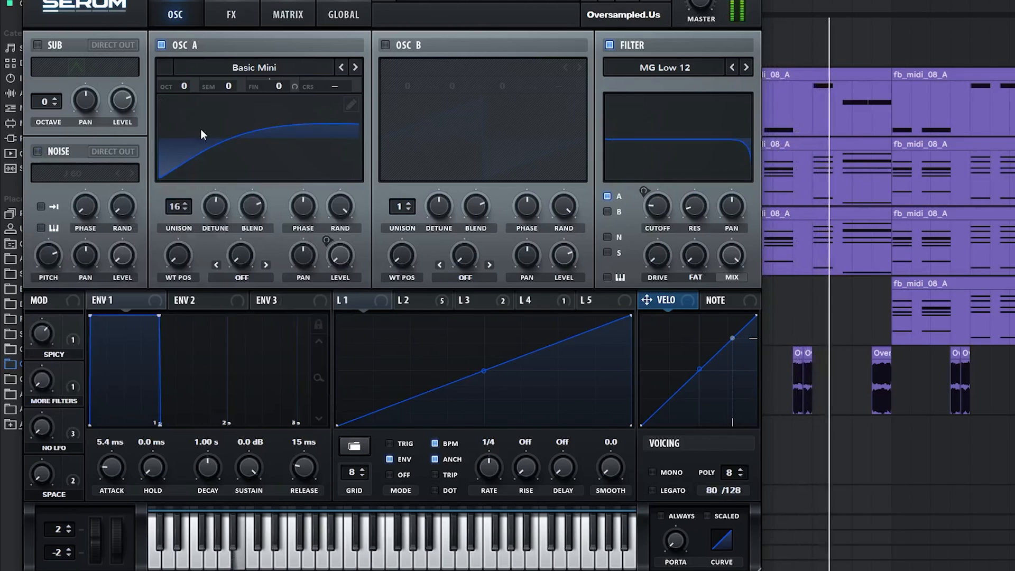
# Close the copied chord track's Serum window and replay the drop from 32.3 to hear the new layer
pyautogui.click(498, 33)
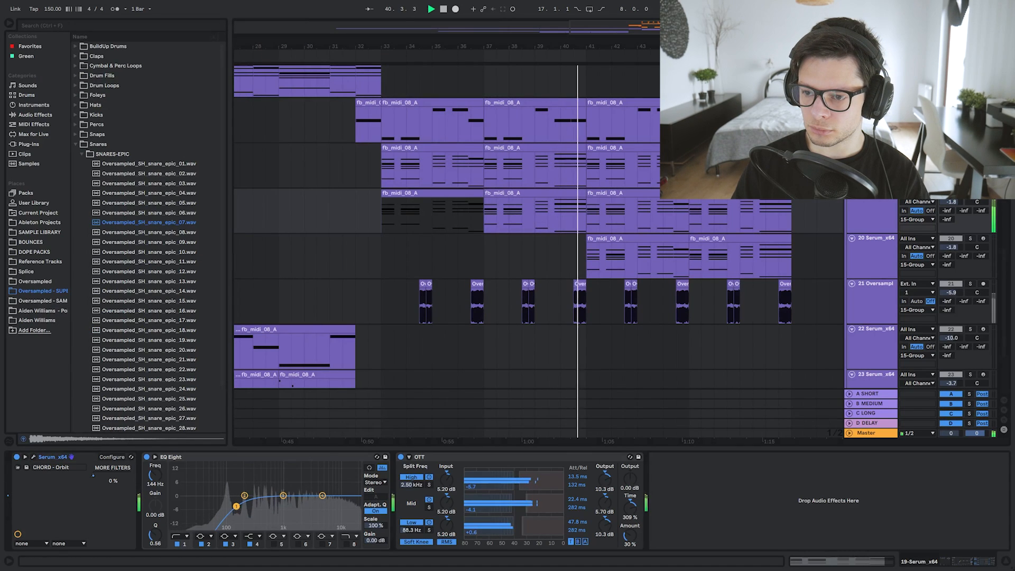
pyautogui.click(369, 214)
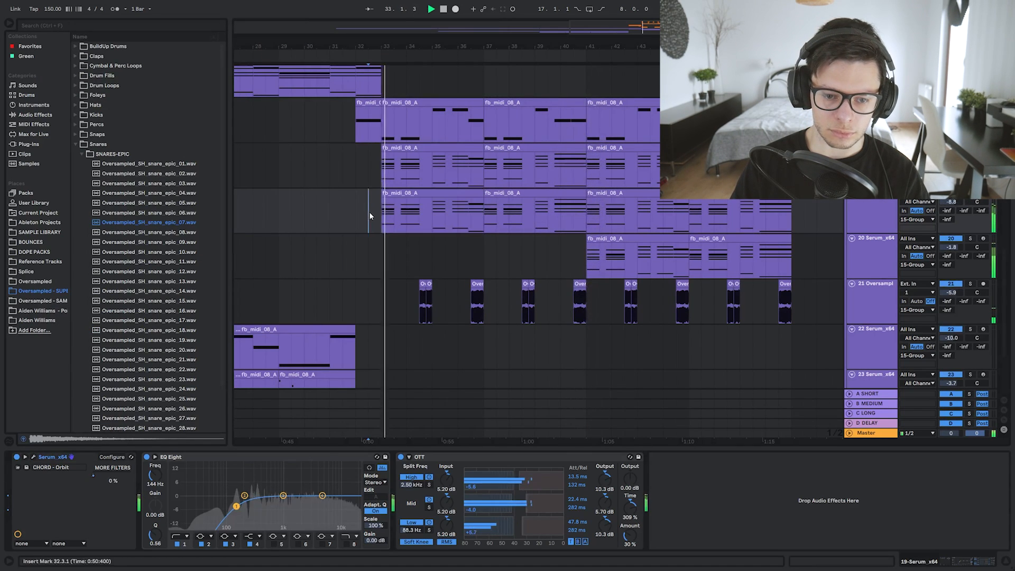
pyautogui.press('space')
pyautogui.press('space')
pyautogui.scroll(3, 370, 214)
pyautogui.moveTo(604, 218); pyautogui.dragTo(570, 236)
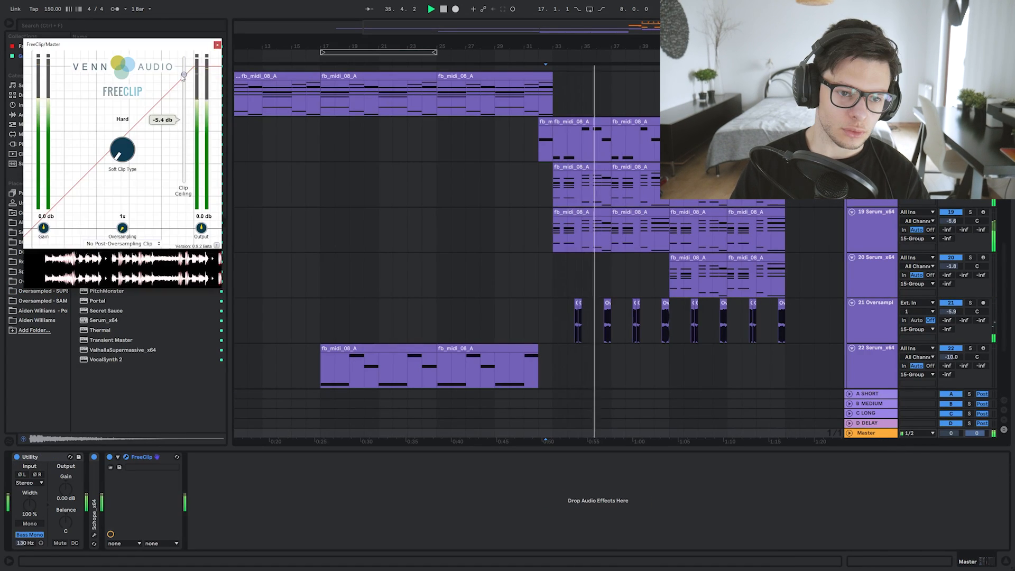
# Adjust the clip ceiling in FreeClip on the master track, close the plugin and toggle playback
pyautogui.moveTo(184, 63); pyautogui.dragTo(183, 68)
pyautogui.click(217, 45)
pyautogui.press('space')
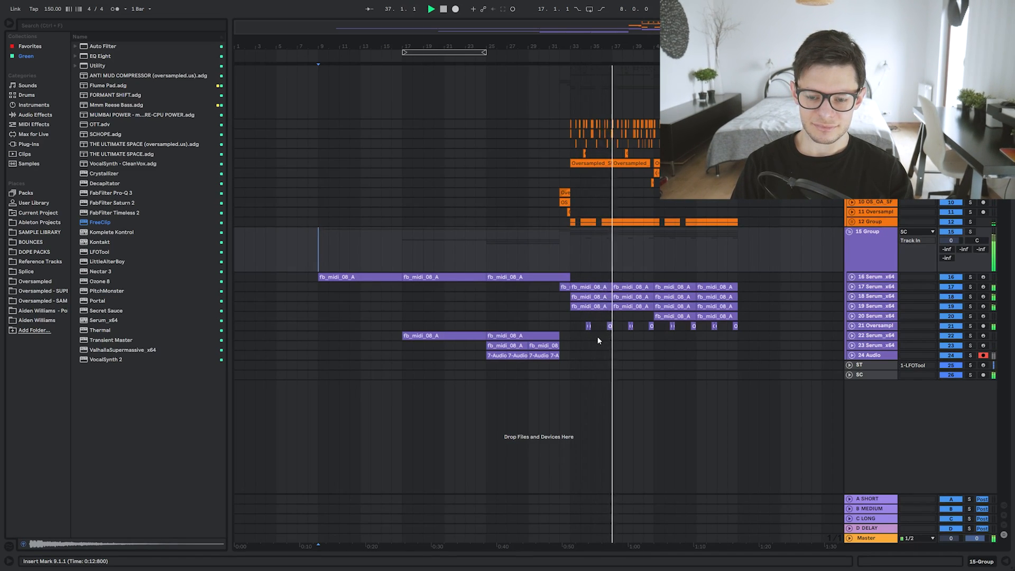
# Show the device chain of Serum lead track 20 and copy its four-bar MIDI clip from the drop to bar 25
pyautogui.doubleClick(871, 317)
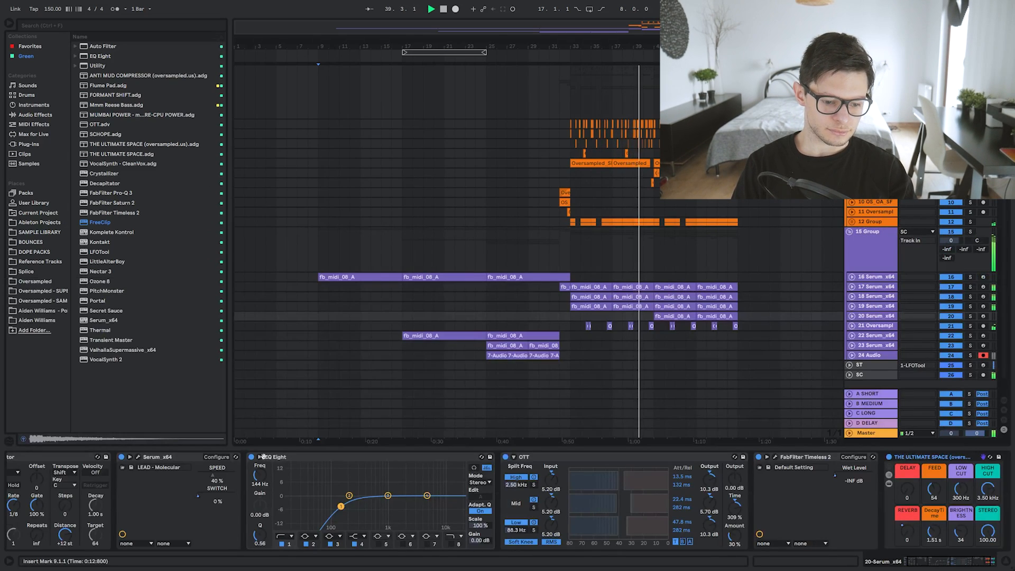
pyautogui.moveTo(302, 496); pyautogui.dragTo(545, 477)
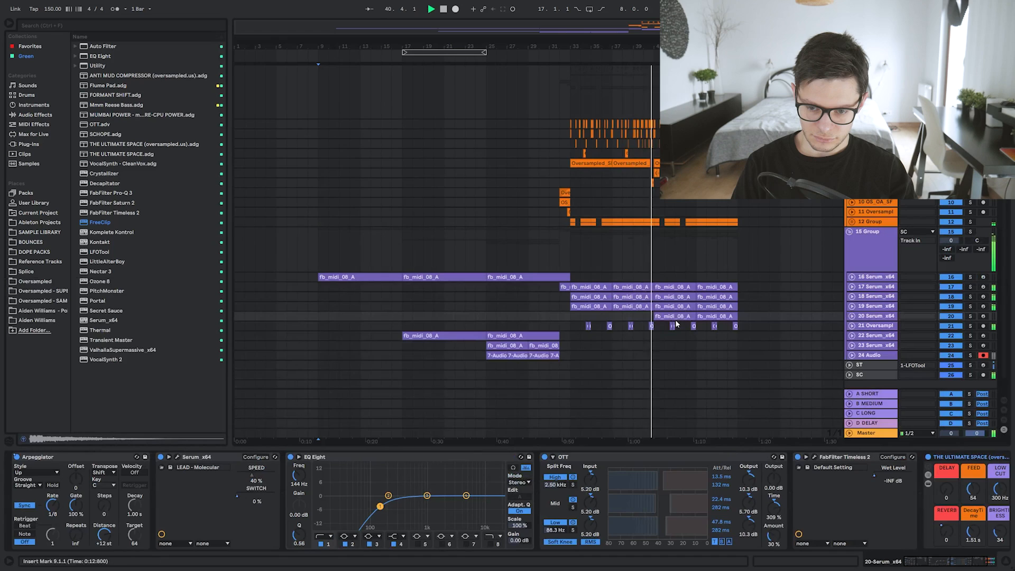
pyautogui.moveTo(680, 317); pyautogui.dragTo(513, 316)
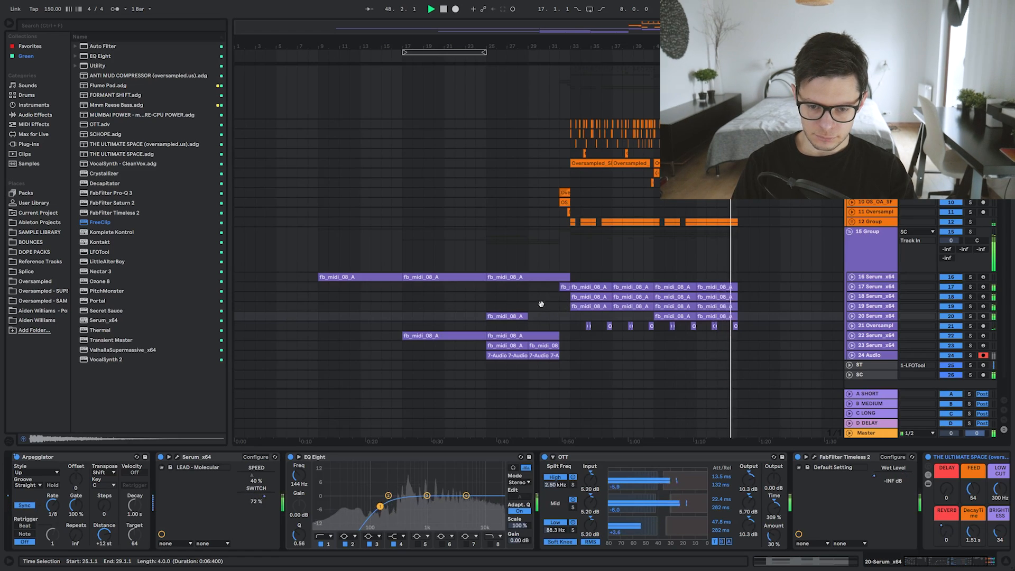
pyautogui.scroll(-1, 529, 311)
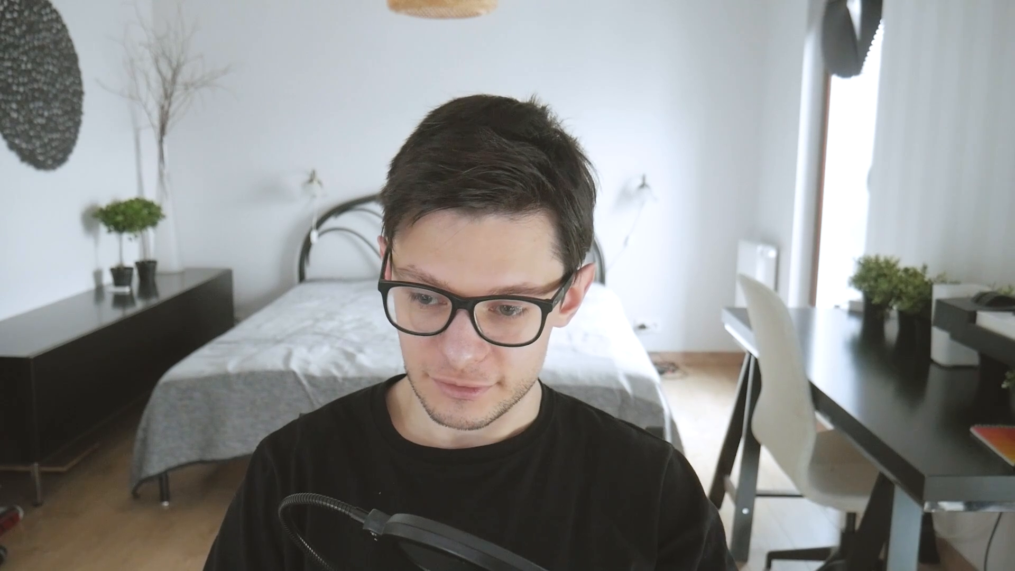